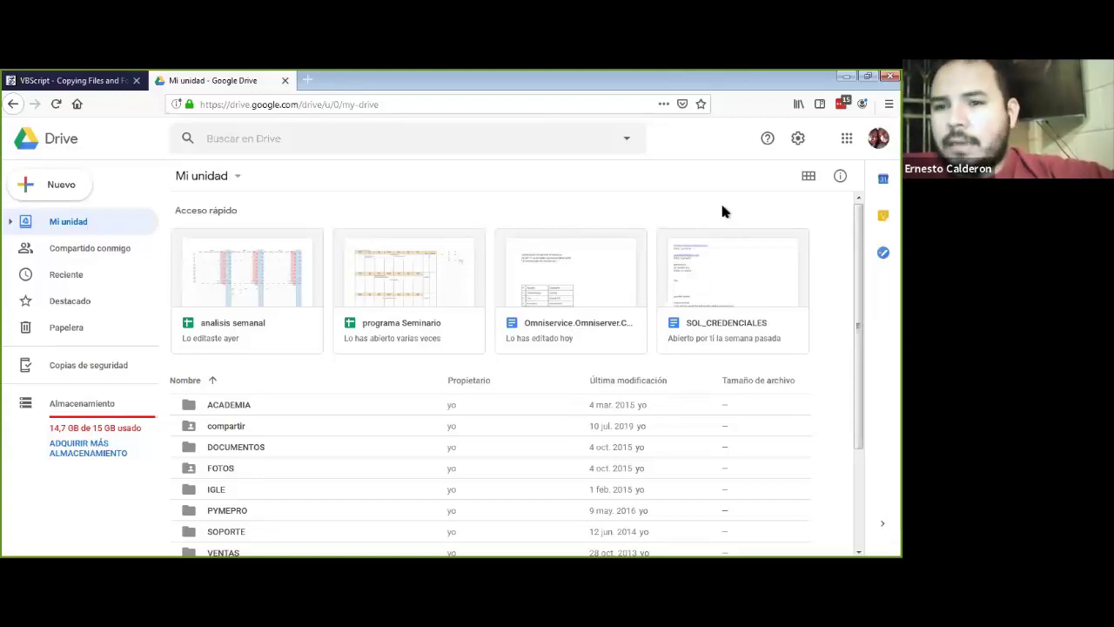
pyautogui.click(273, 42)
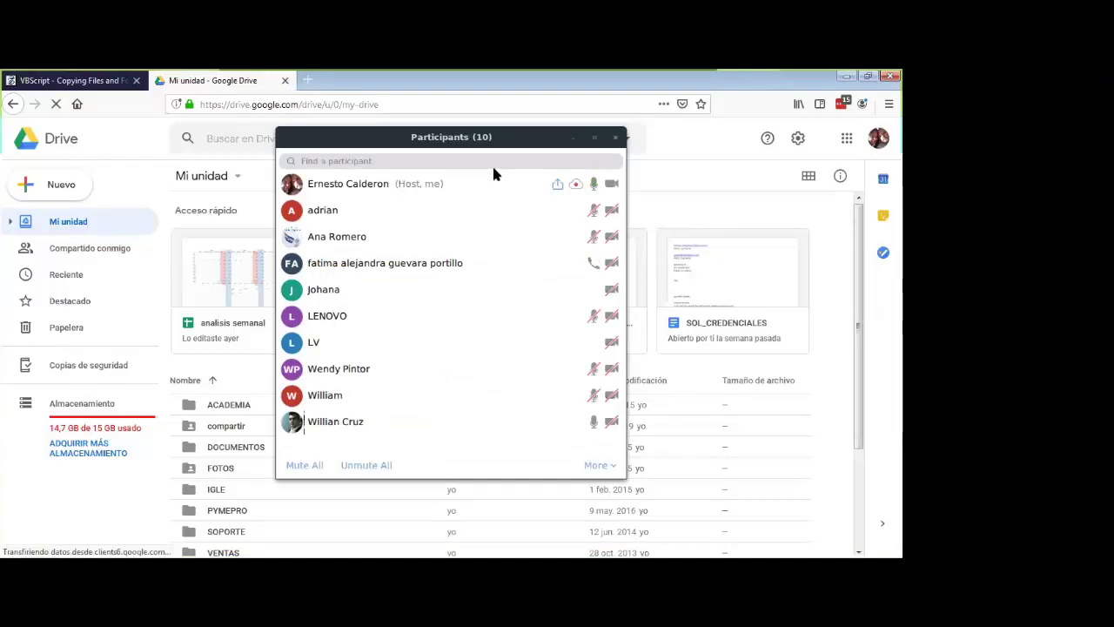
pyautogui.click(574, 137)
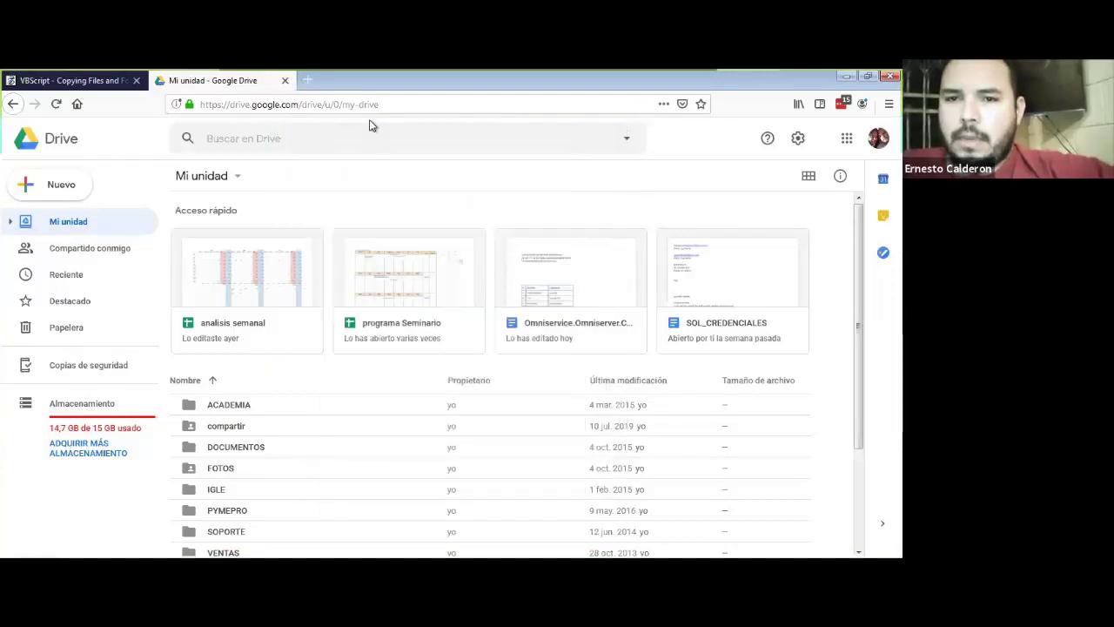
pyautogui.hotkey('ctrl', 't')
pyautogui.write('ww')
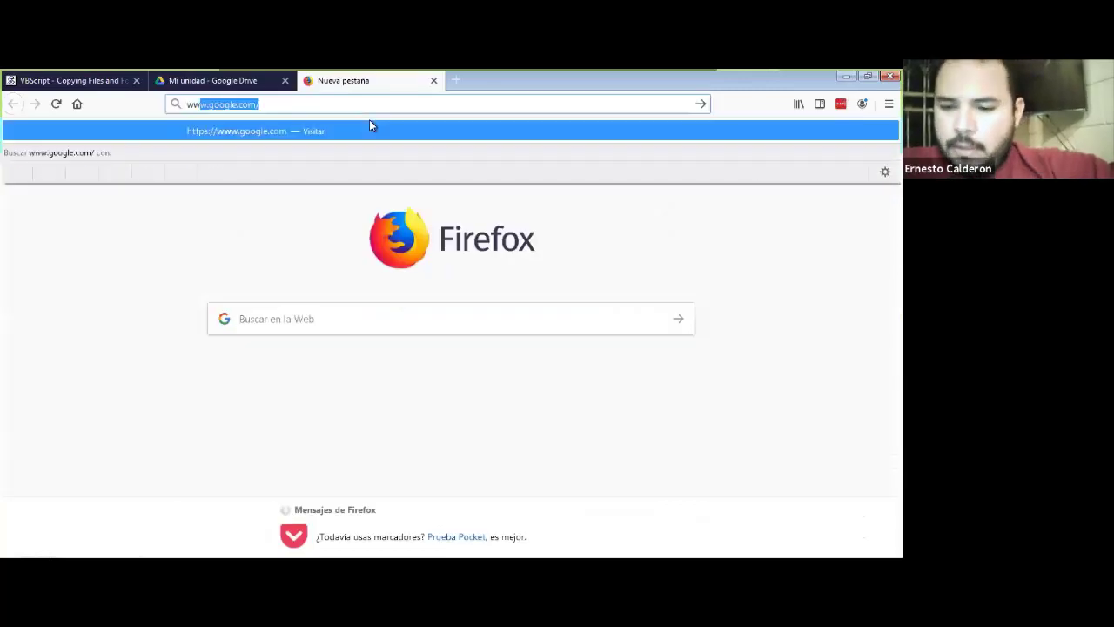
pyautogui.write('w.mentoria')
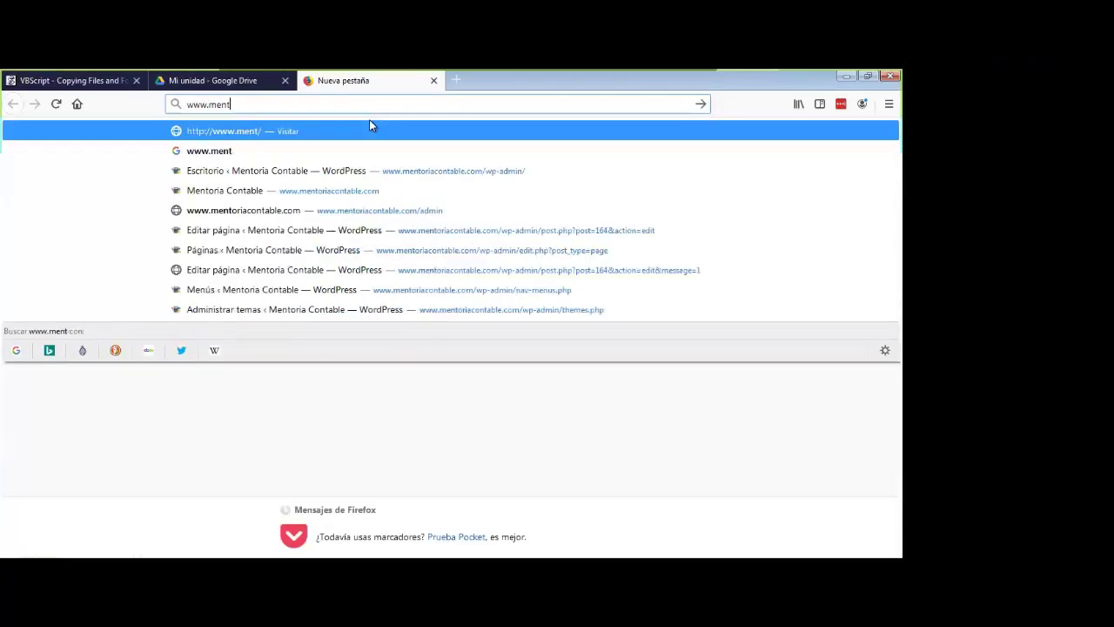
pyautogui.write('contable.co')
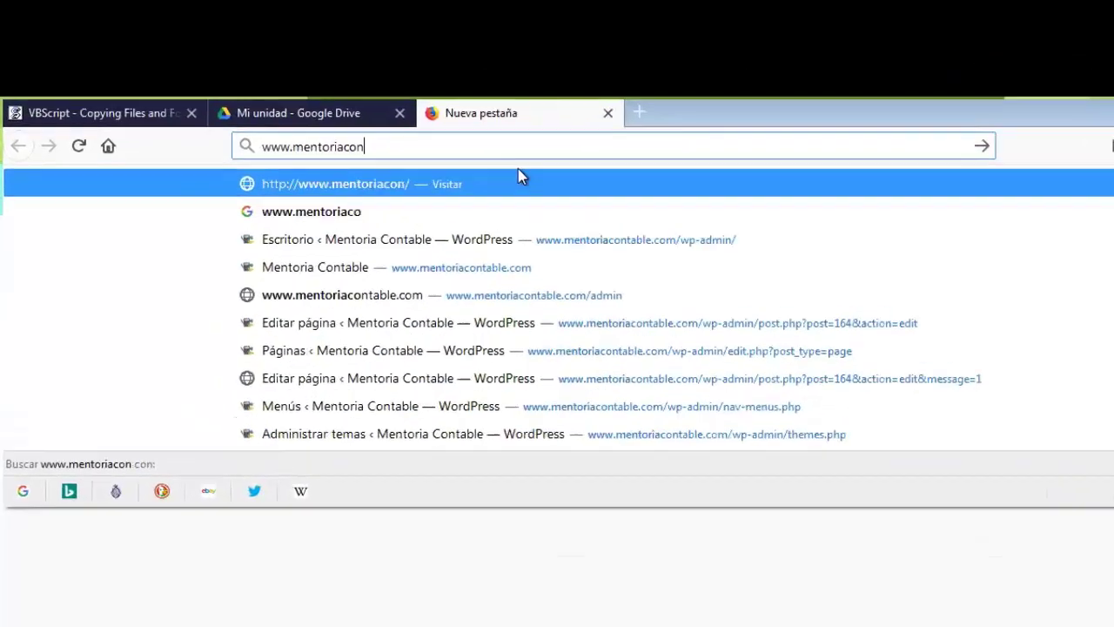
pyautogui.write('m')
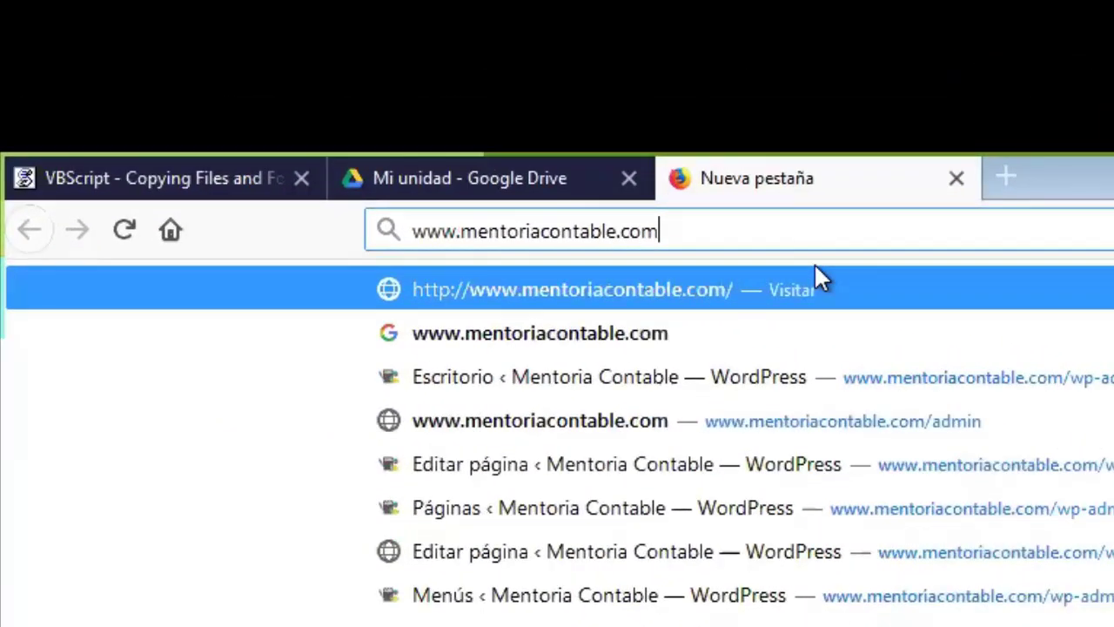
pyautogui.press('Return')
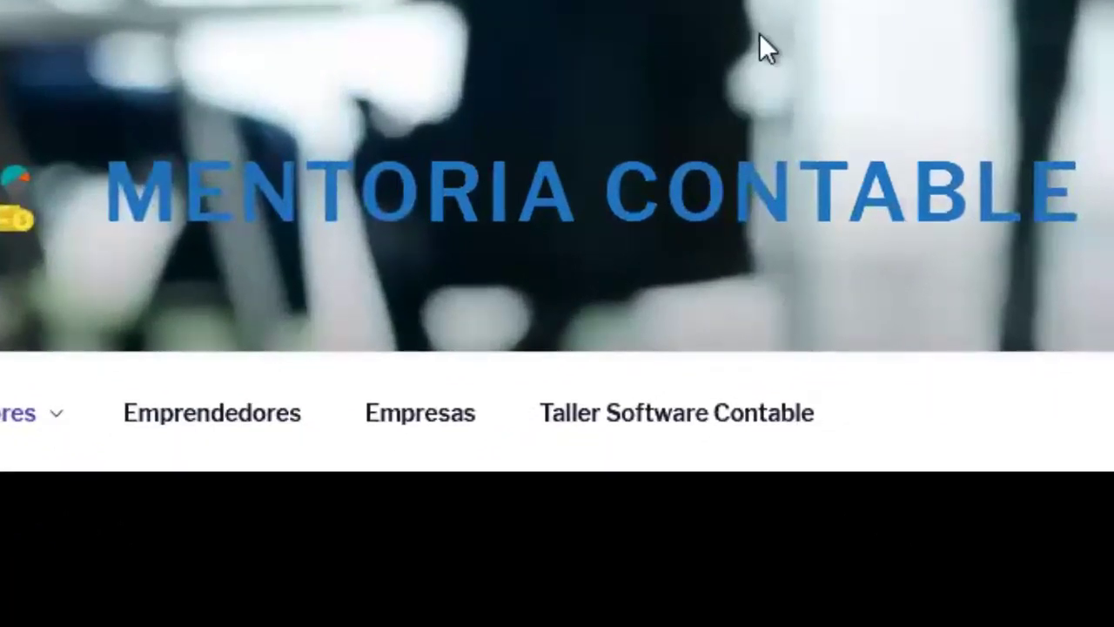
# Step: Scroll down to the 'Descargar Software desde aquí:' heading and highlight it
pyautogui.scroll(-5, 709, 233)
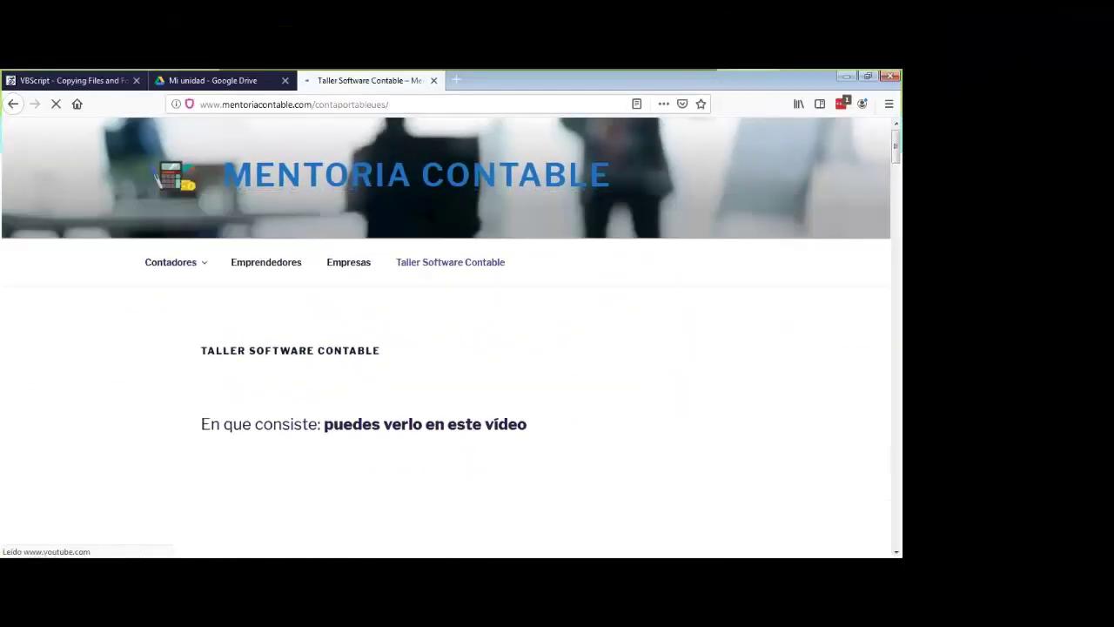
pyautogui.scroll(-3, 427, 243)
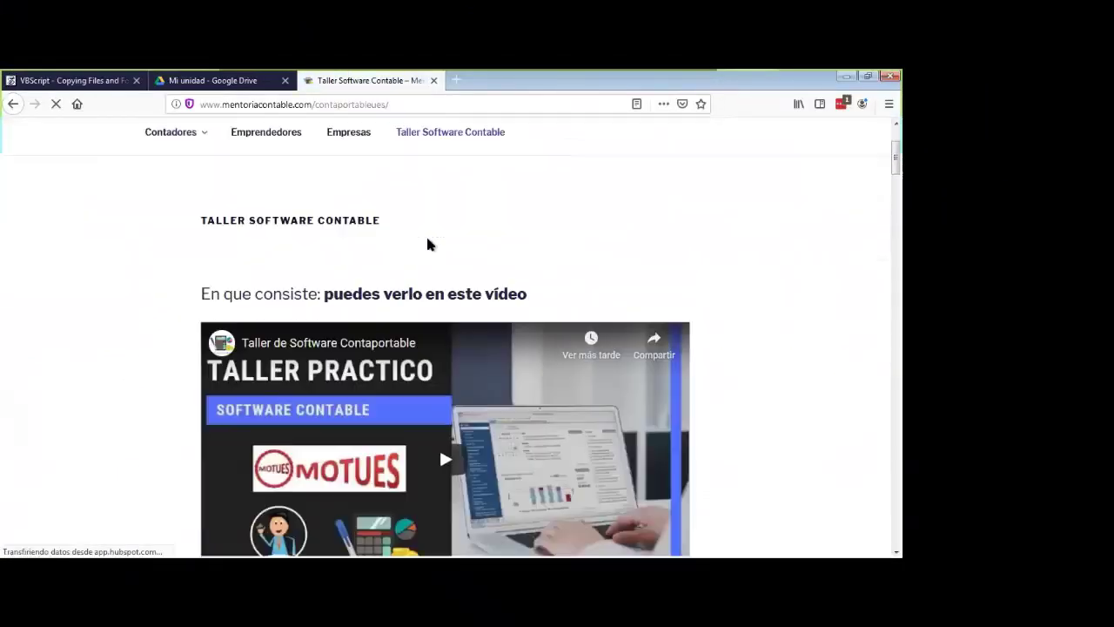
pyautogui.scroll(-20, 429, 246)
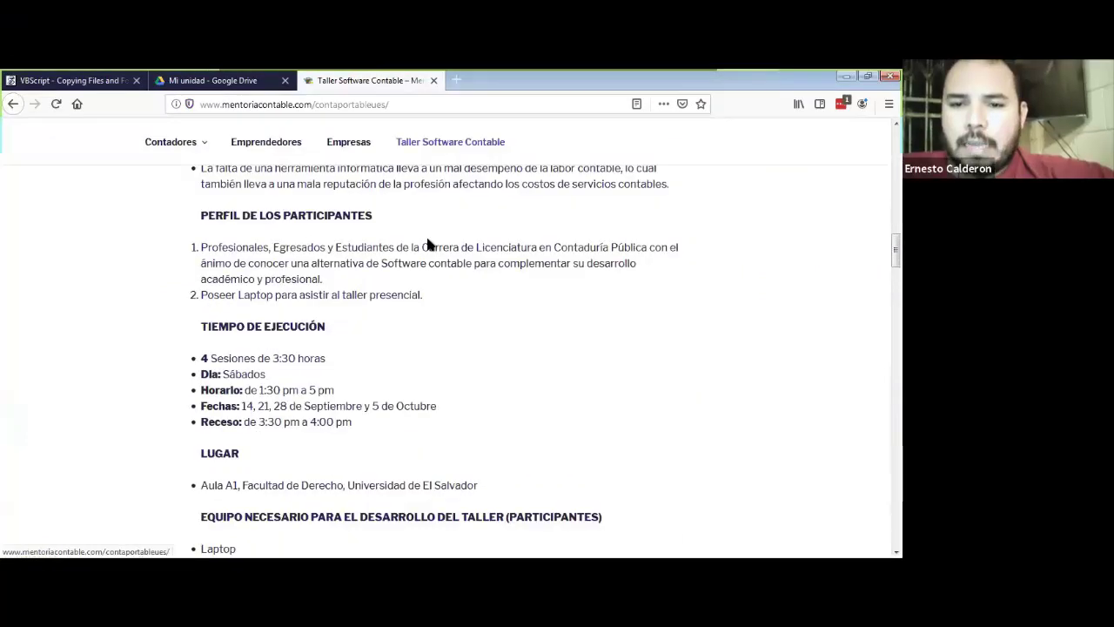
pyautogui.scroll(-15, 427, 243)
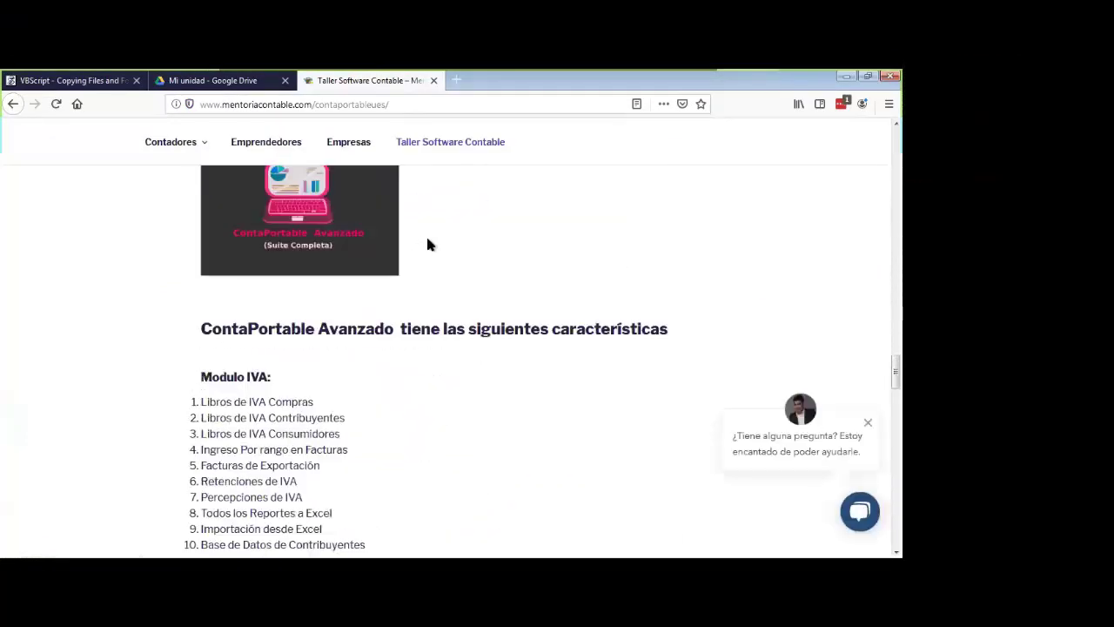
pyautogui.scroll(20, 427, 243)
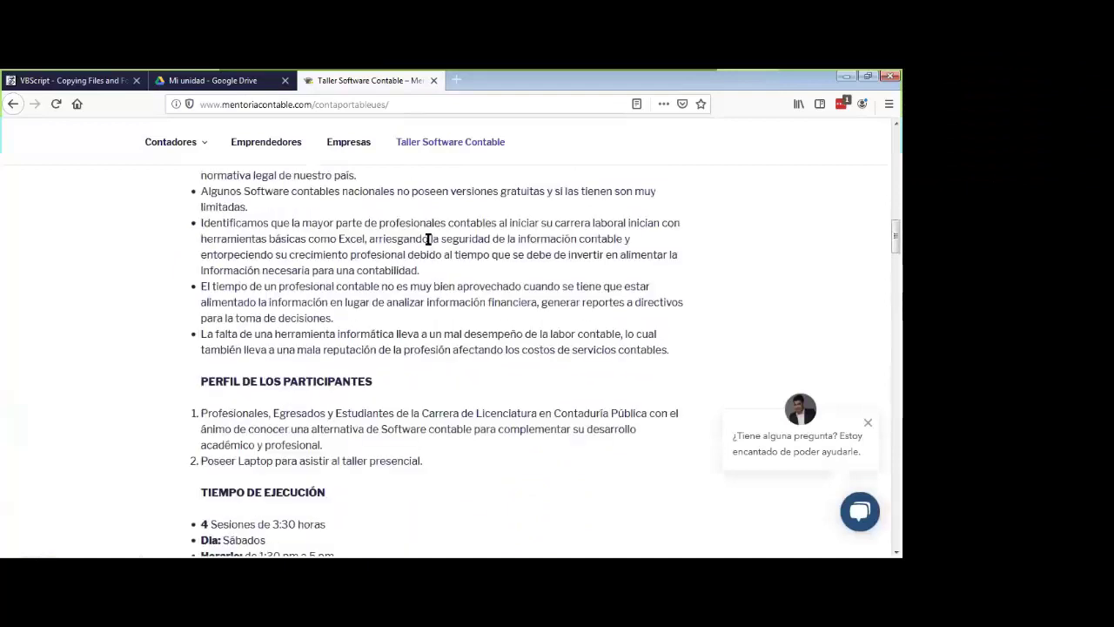
pyautogui.scroll(10, 427, 244)
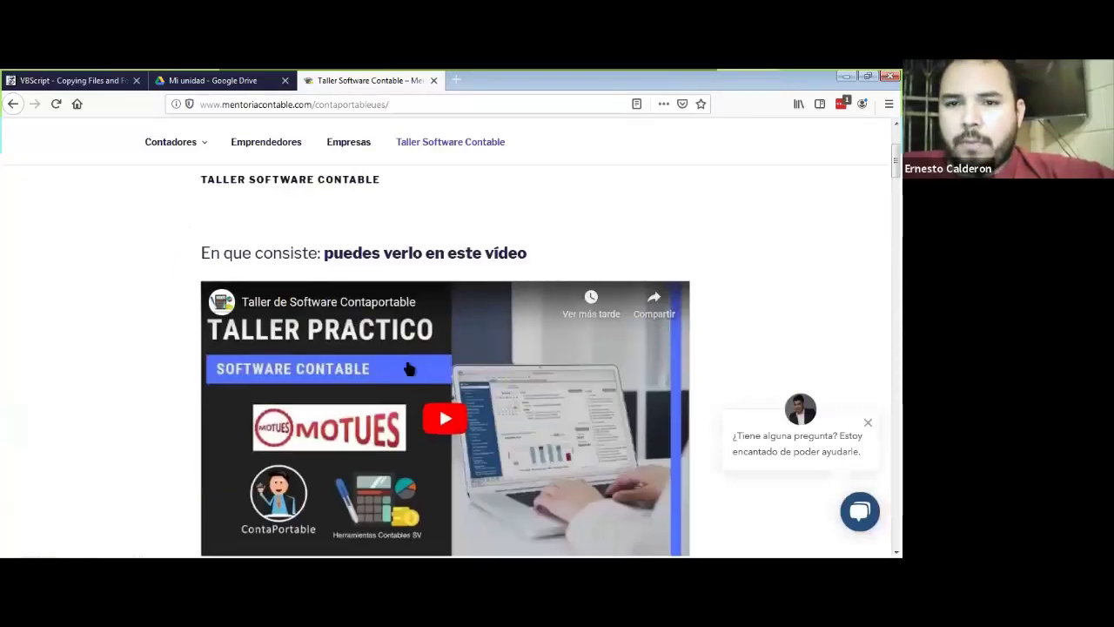
pyautogui.scroll(-2, 408, 362)
pyautogui.scroll(-15, 408, 362)
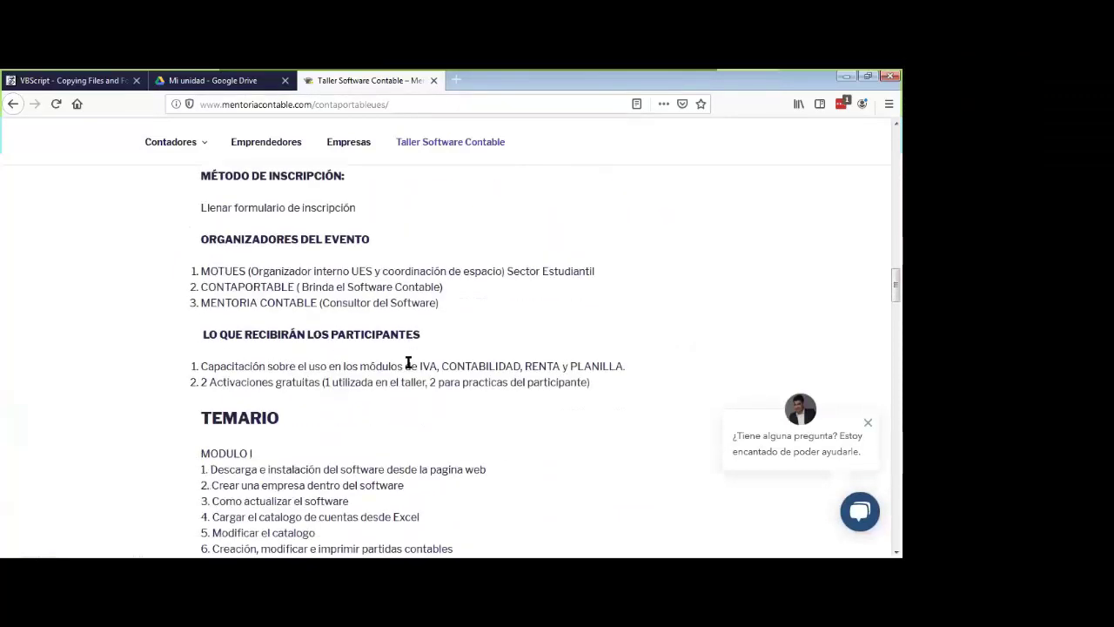
pyautogui.scroll(-12, 409, 362)
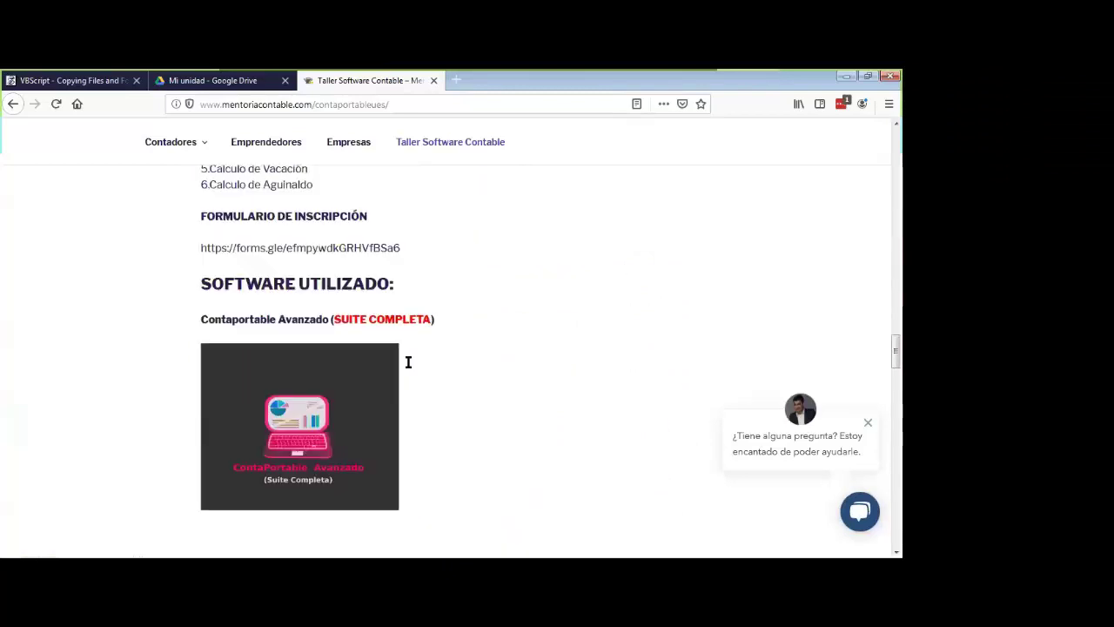
pyautogui.scroll(3, 408, 362)
pyautogui.scroll(-6, 408, 362)
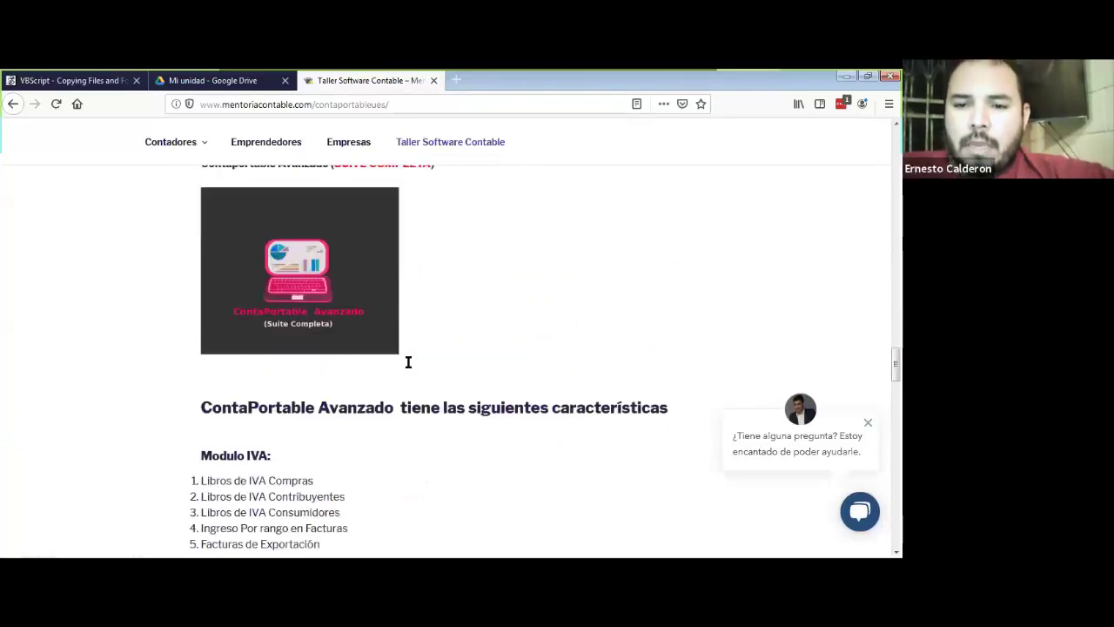
pyautogui.scroll(-10, 406, 367)
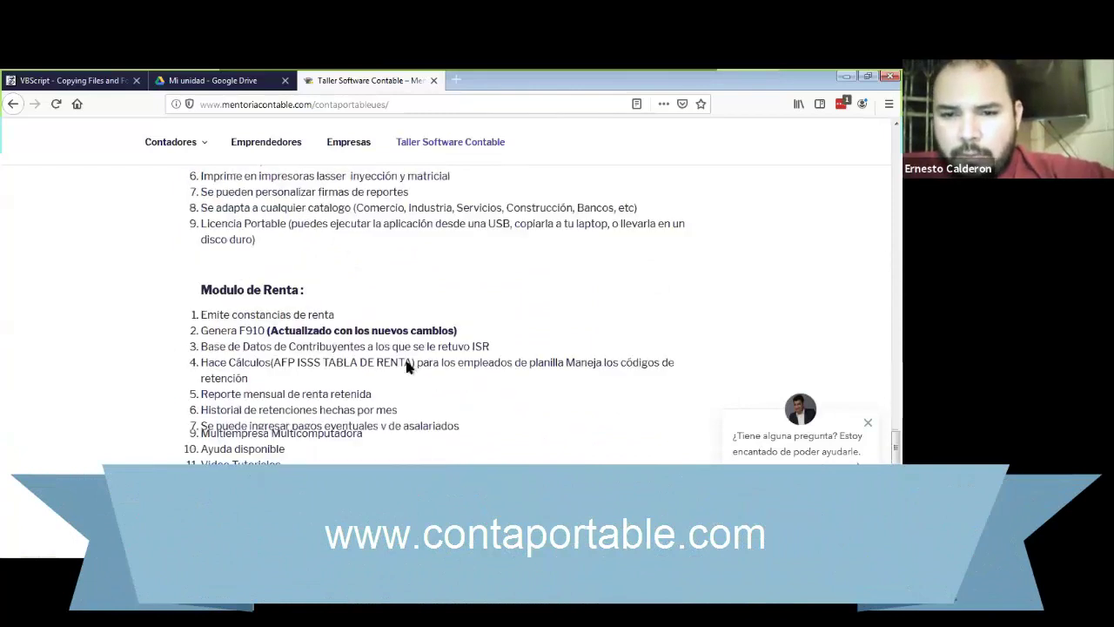
pyautogui.scroll(-10, 406, 367)
pyautogui.scroll(6, 406, 367)
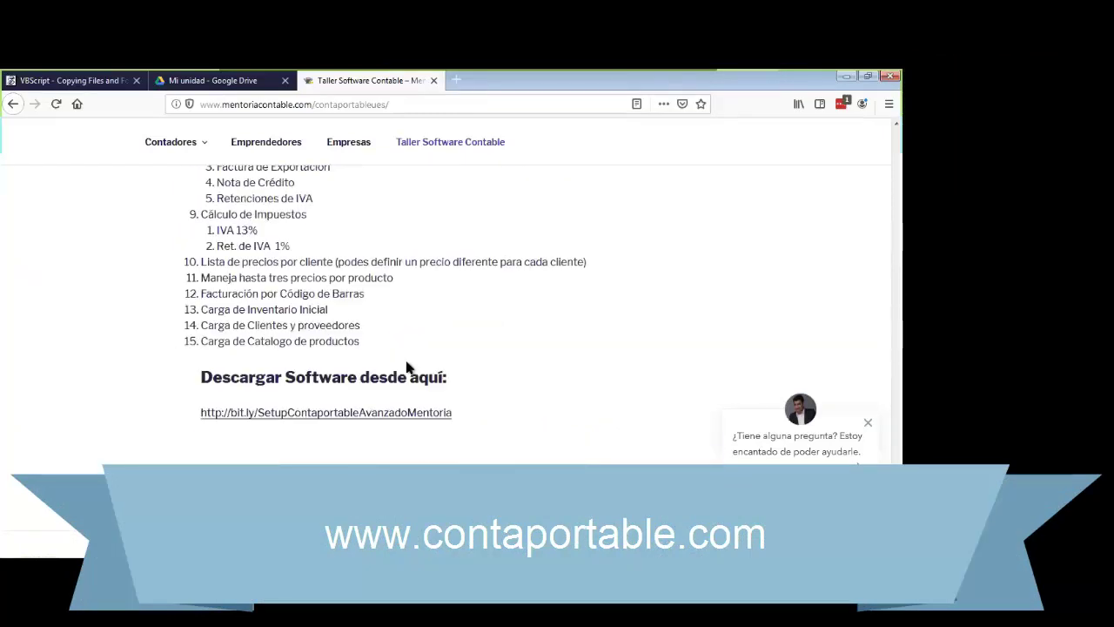
pyautogui.scroll(-3, 405, 367)
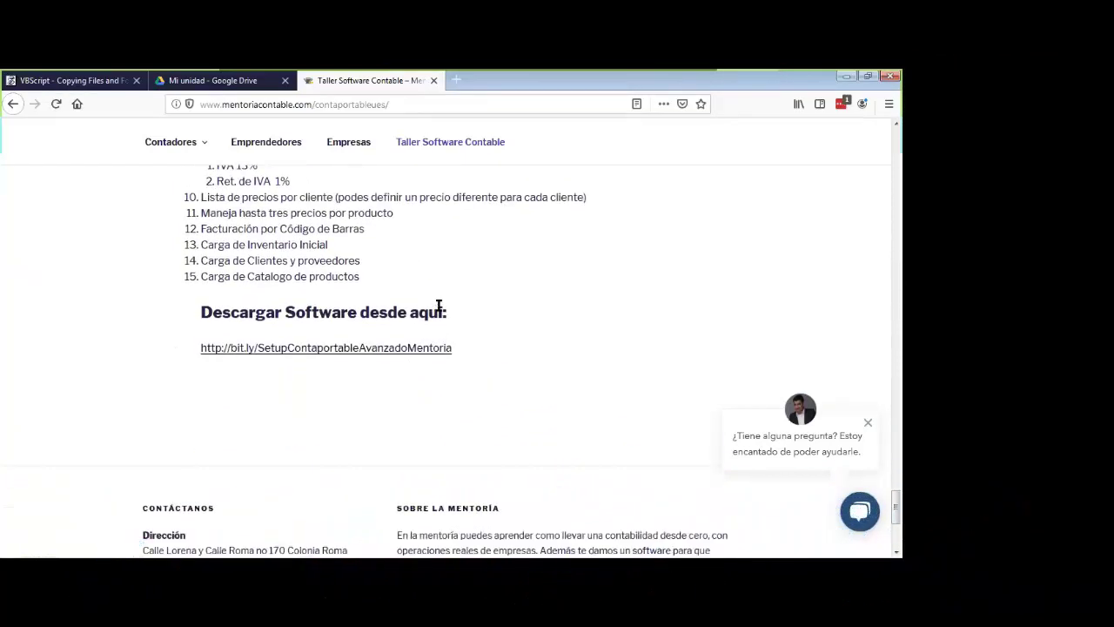
pyautogui.tripleClick(440, 306)
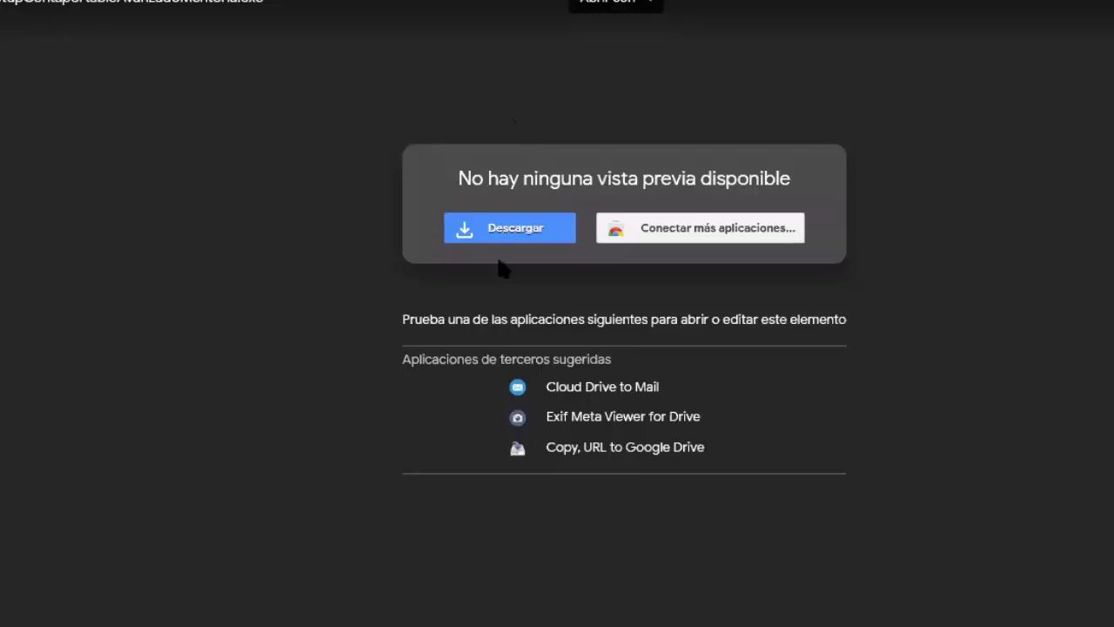
# Step: Download SetupContaportableAvanzadoMentoria.exe from its Google Drive page
pyautogui.click(503, 230)
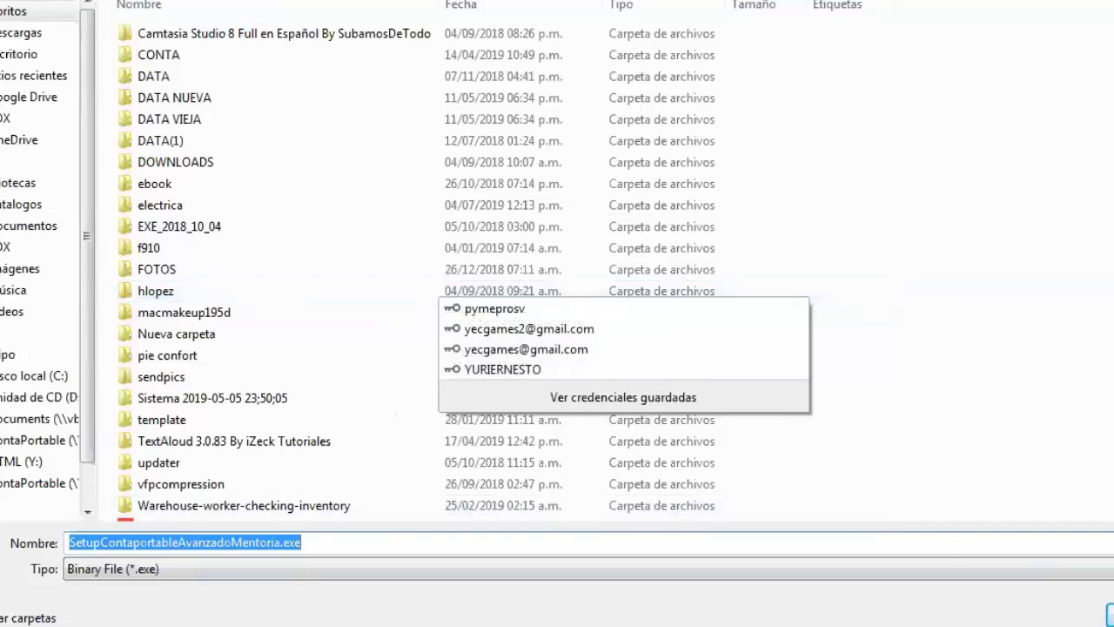
# Step: Save the installer over the existing copy, run it, and bring the security warning into full view
pyautogui.press('Return')
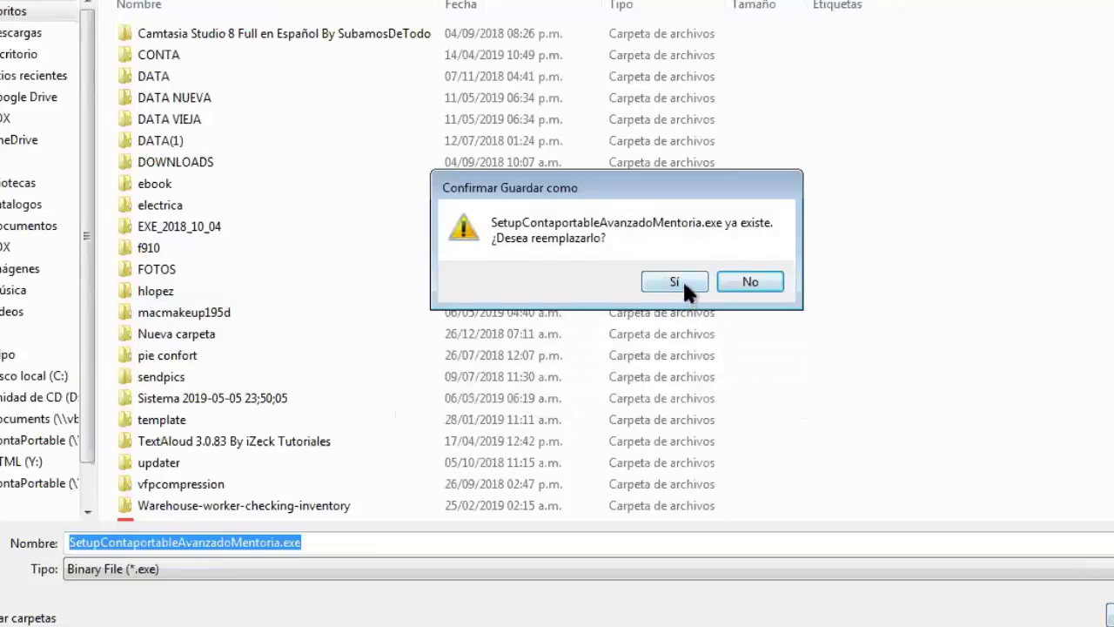
pyautogui.click(677, 281)
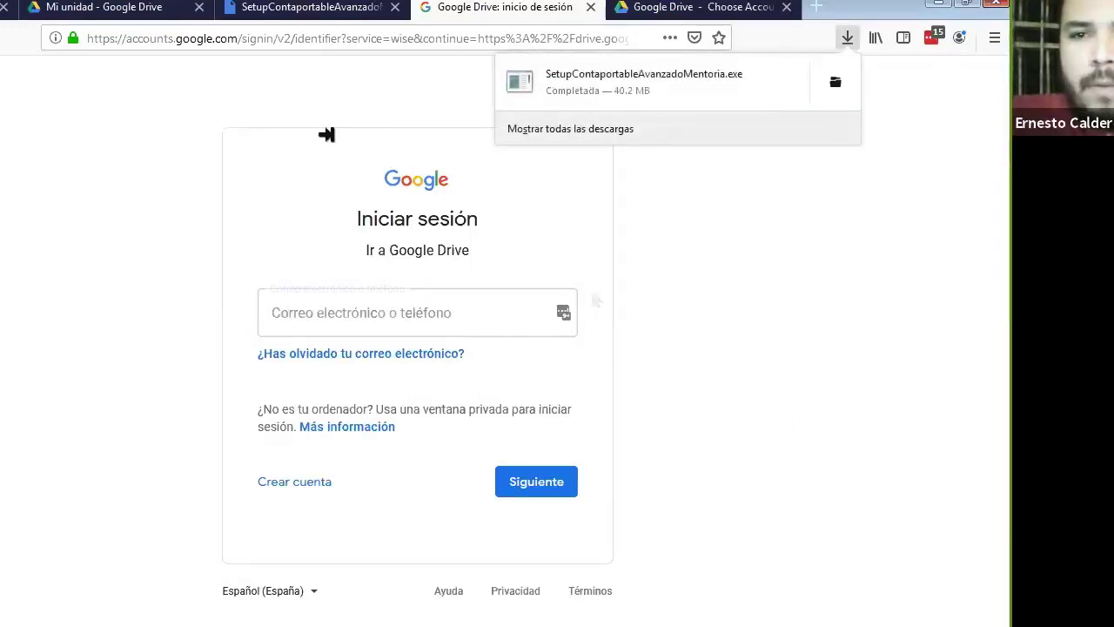
pyautogui.click(616, 80)
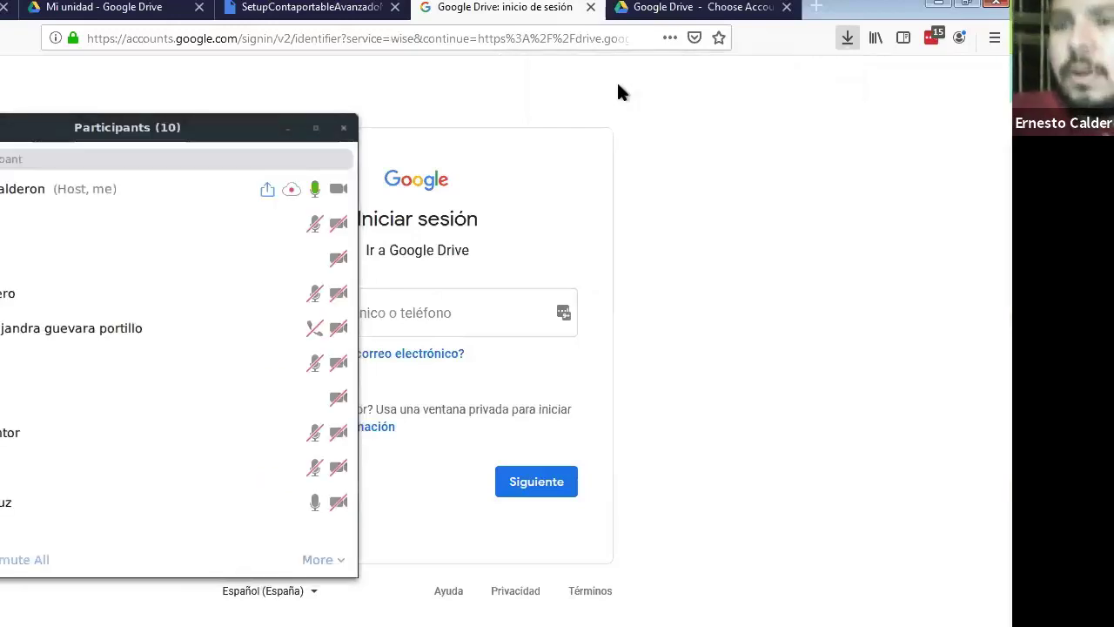
pyautogui.moveTo(477, 187); pyautogui.dragTo(588, 170)
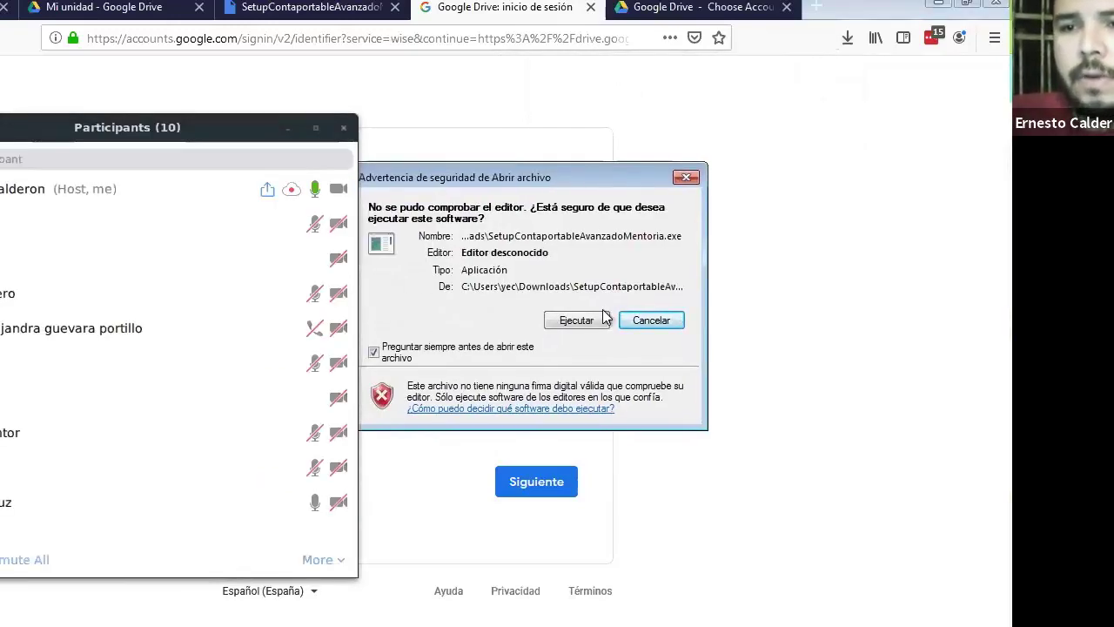
# Step: Minimize the Participants panel and allow the unsigned installer to run
pyautogui.click(290, 131)
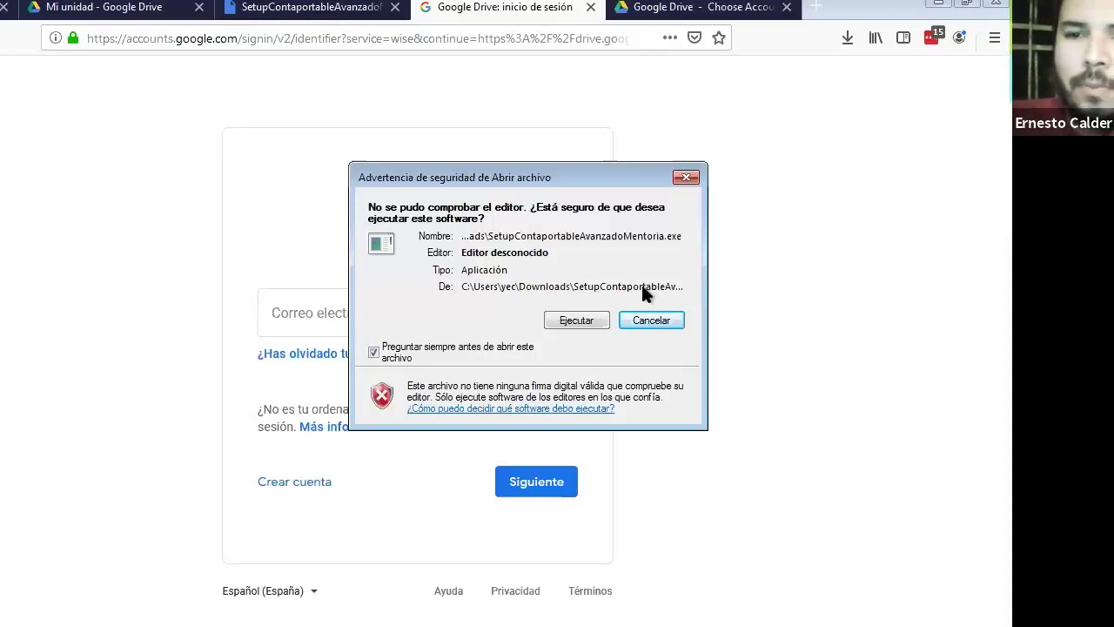
pyautogui.click(587, 321)
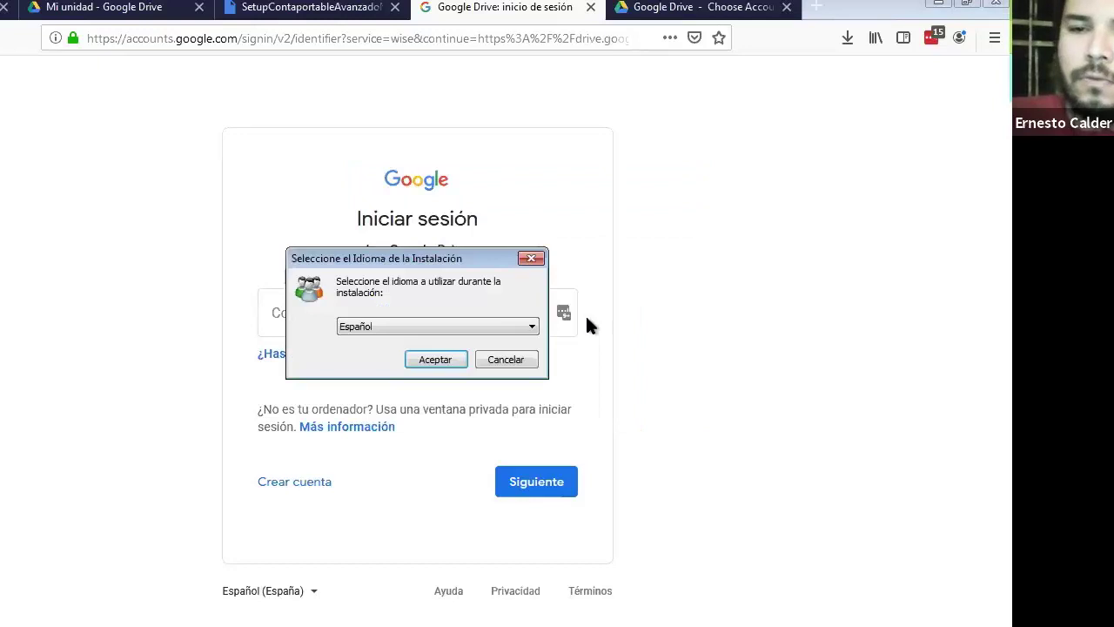
# Step: Confirm Español as the setup language and bring the installer window forward
pyautogui.click(437, 357)
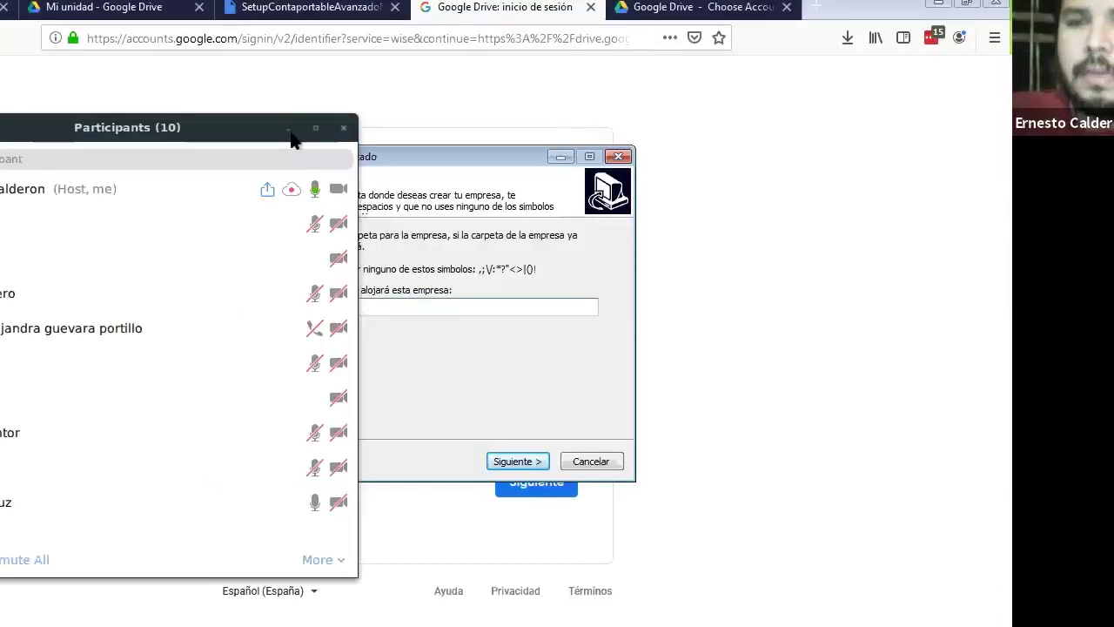
pyautogui.click(291, 137)
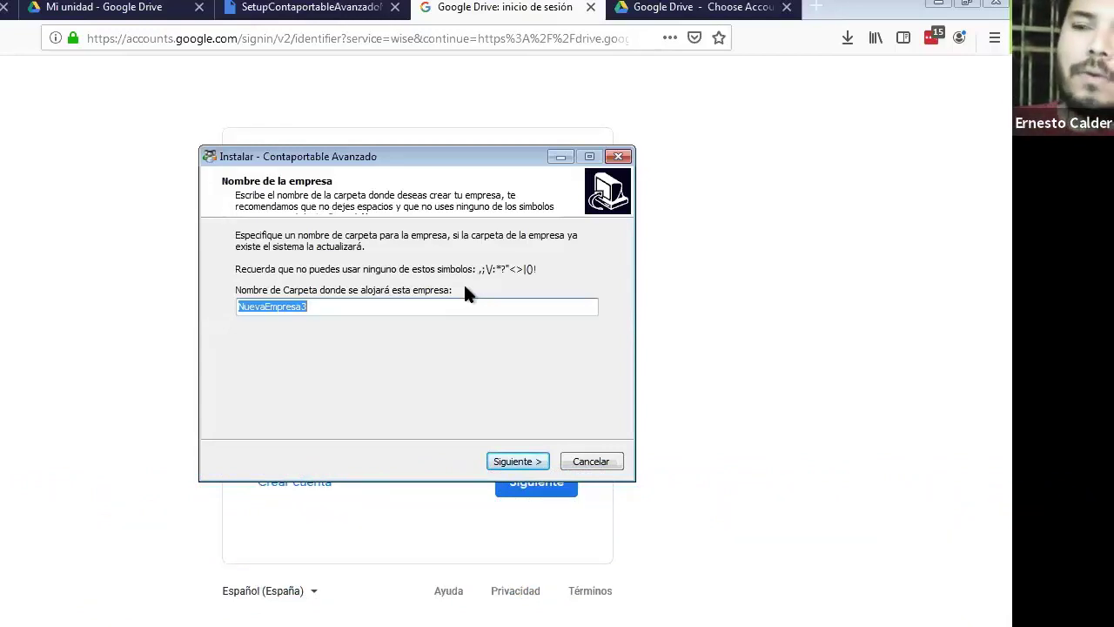
# Step: Replace the folder name NuevaEmpresa3 with Elmanguito, without spaces
pyautogui.click(393, 308)
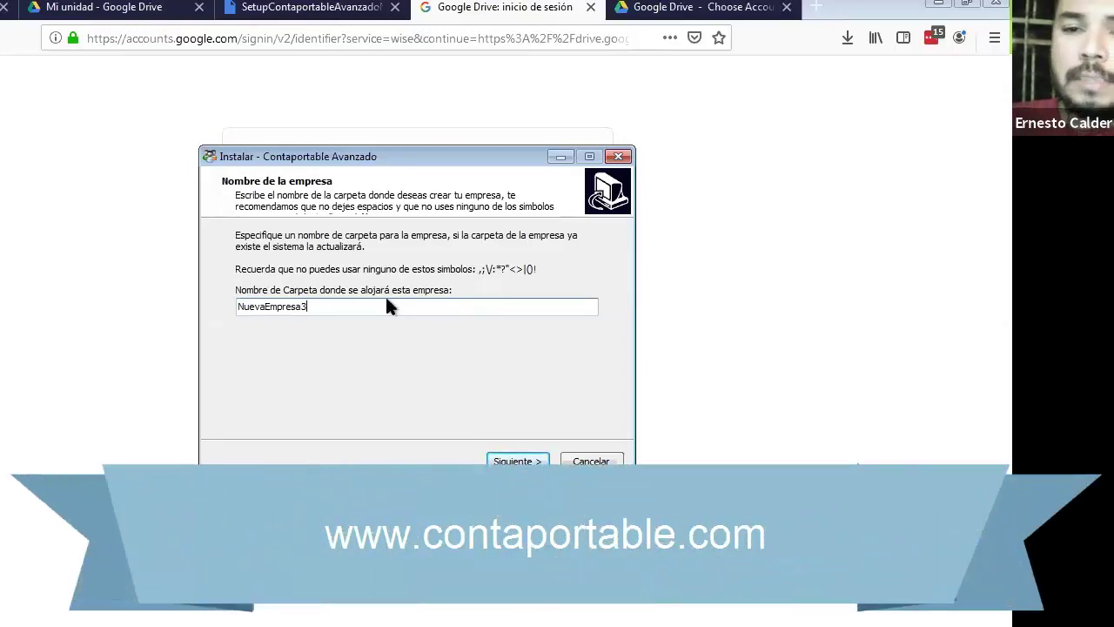
pyautogui.doubleClick(387, 307)
pyautogui.click(388, 307)
pyautogui.doubleClick(387, 306)
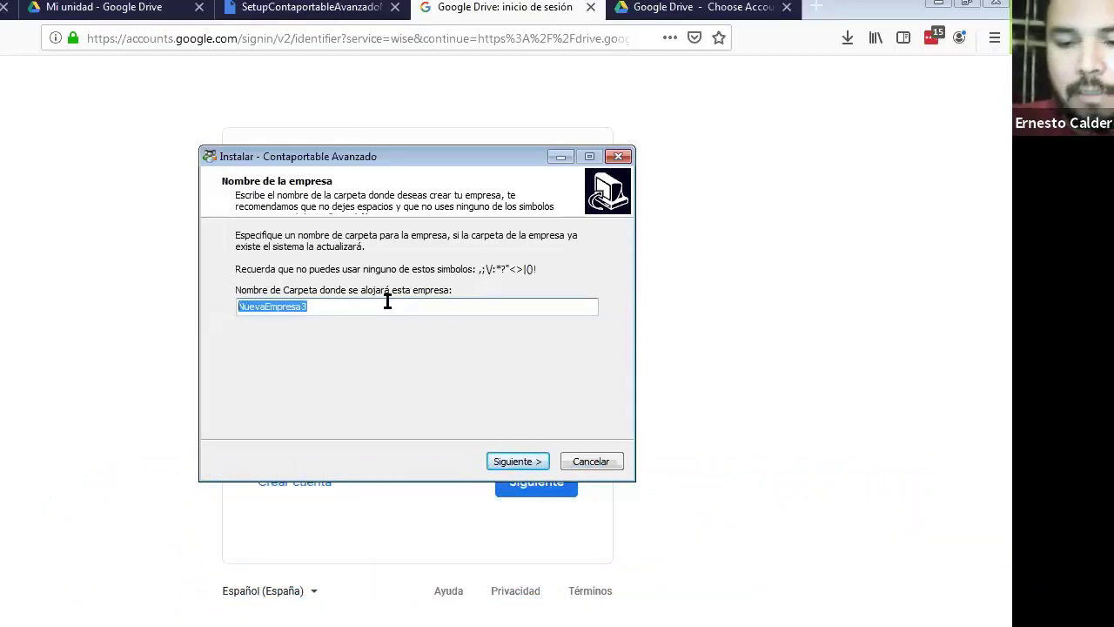
pyautogui.write('El manguito')
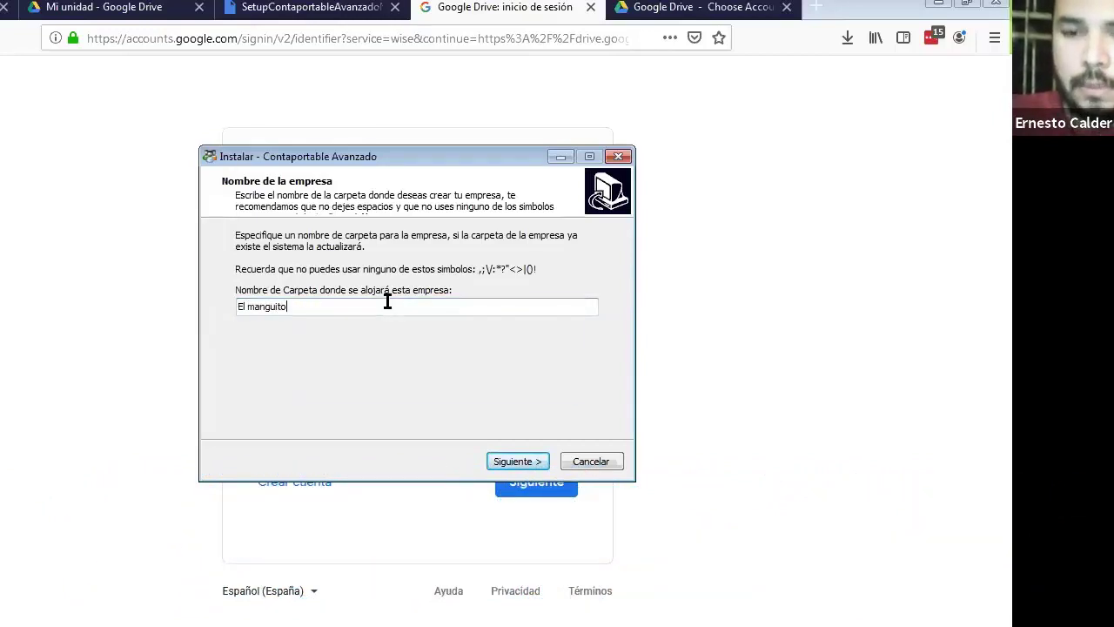
pyautogui.write('s')
pyautogui.press('Return')
pyautogui.press('Return')
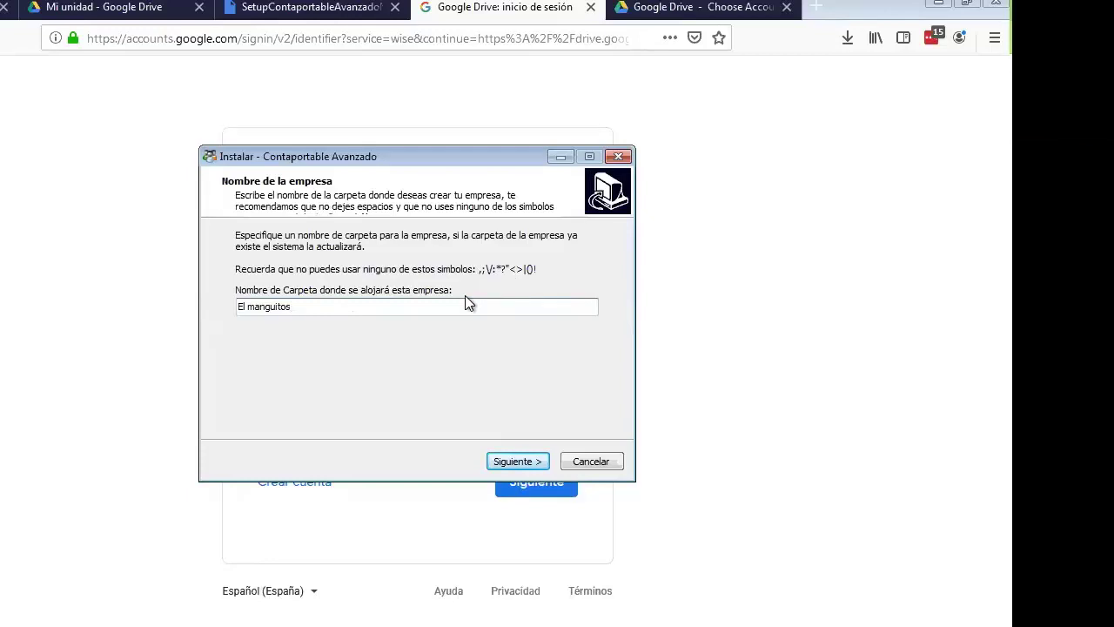
pyautogui.hotkey('ctrl', 'a')
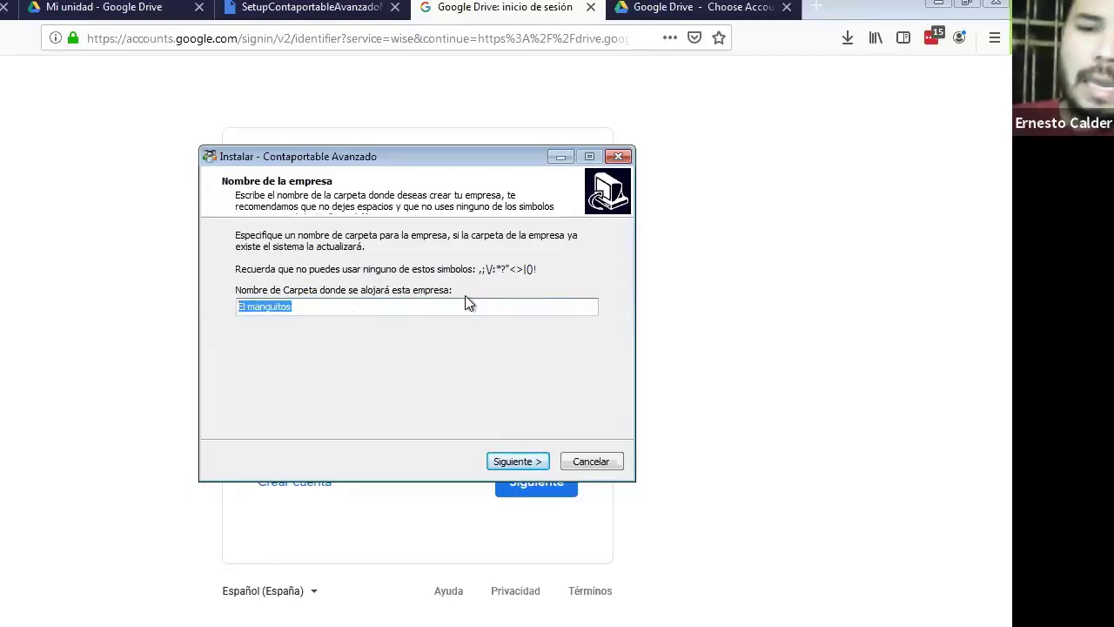
pyautogui.write('El manguito')
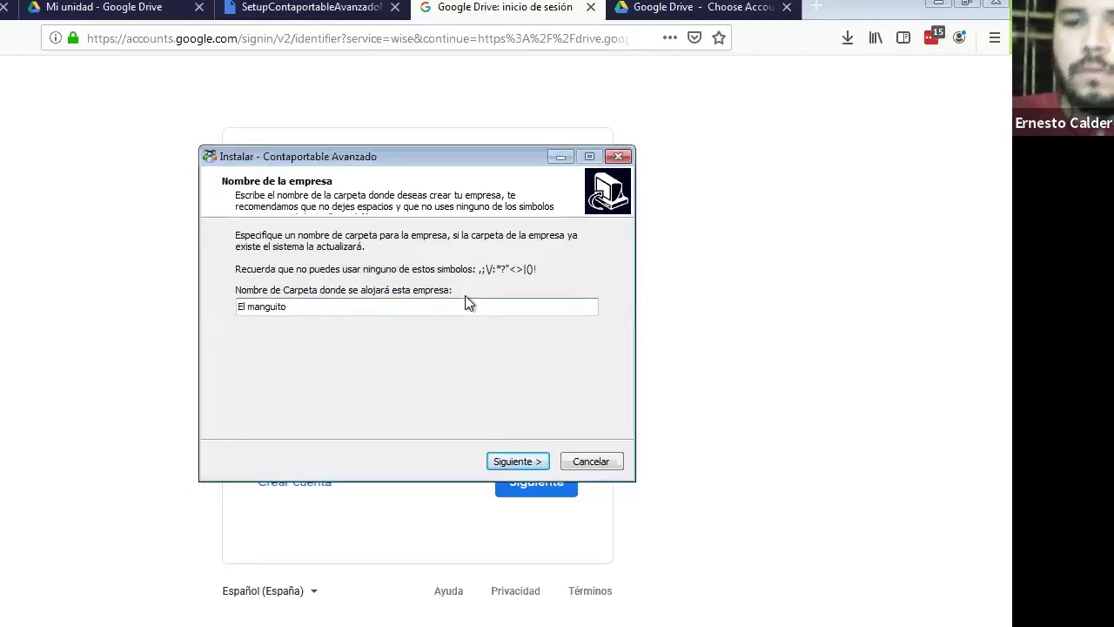
pyautogui.press('BackSpace')
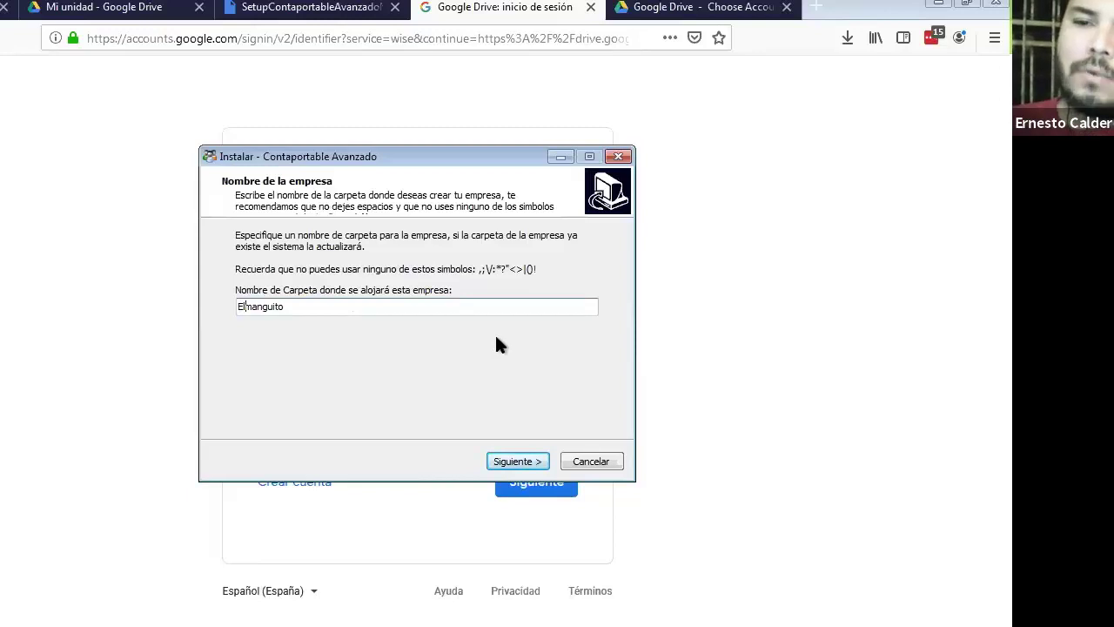
# Step: Accept the licence agreement, keep the desktop icon task, and start the installation
pyautogui.click(501, 459)
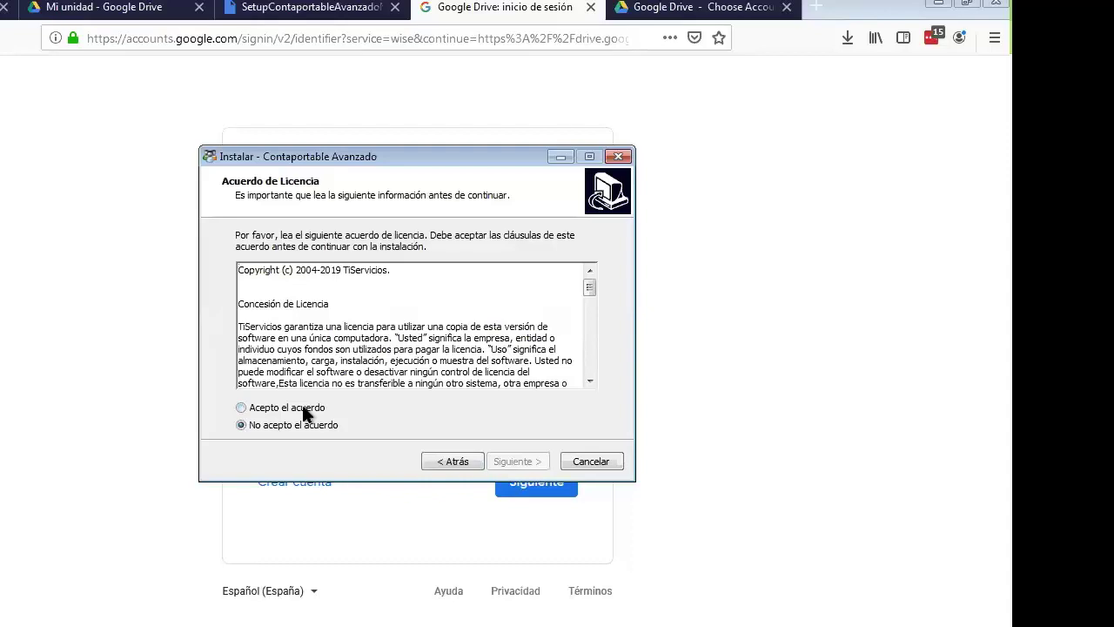
pyautogui.click(304, 410)
pyautogui.click(498, 462)
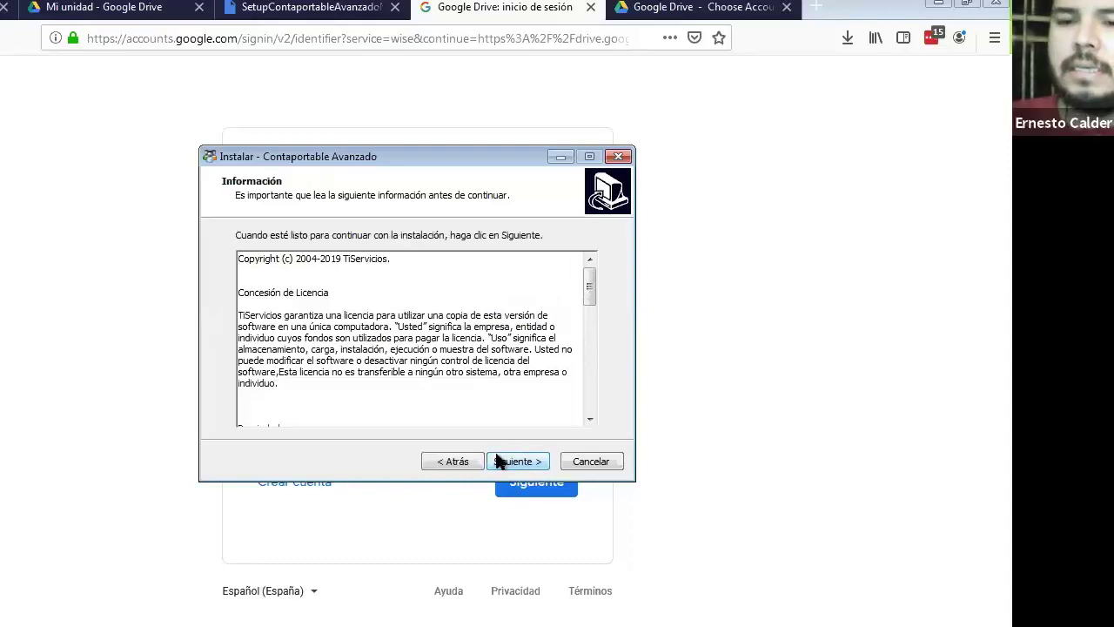
pyautogui.click(499, 461)
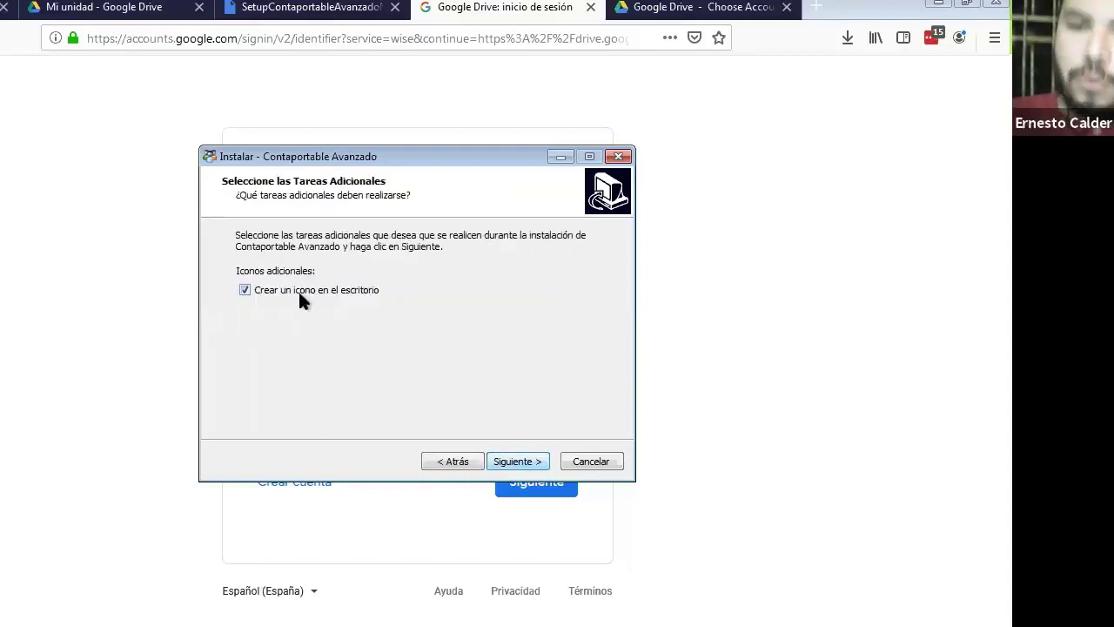
pyautogui.click(512, 460)
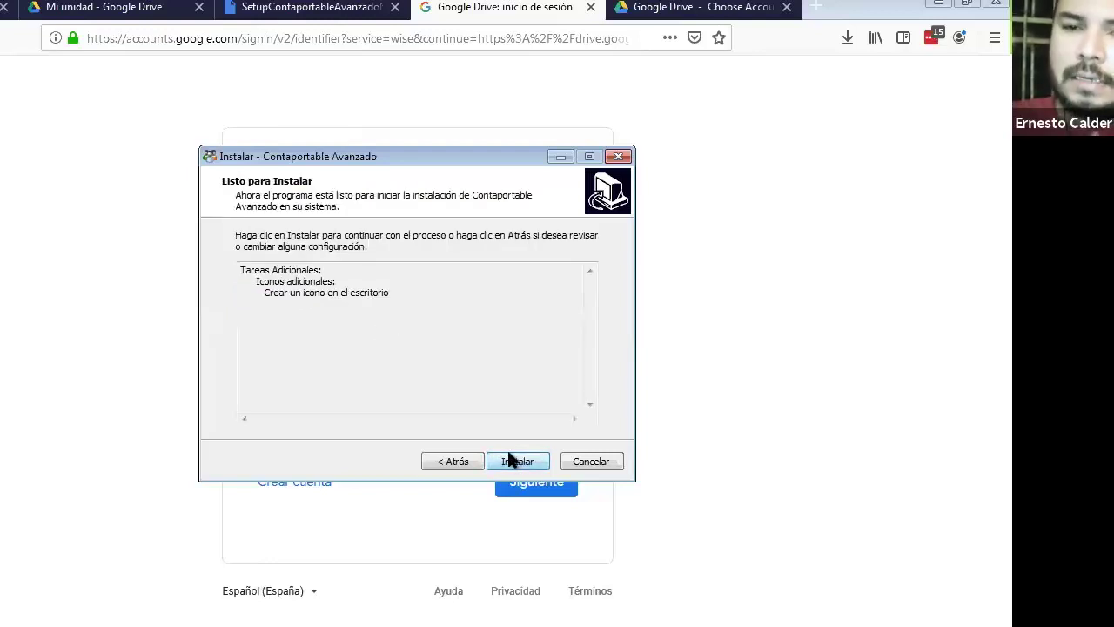
pyautogui.click(516, 460)
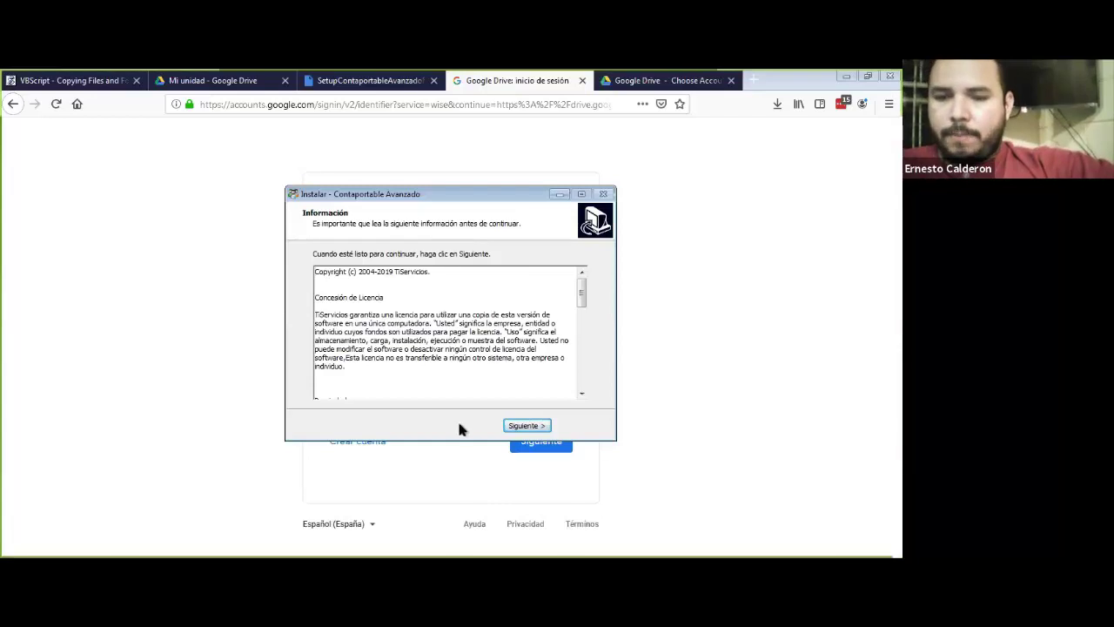
# Step: Finish setup with 'Ejecutar Contaportable Avanzado' checked to launch the program
pyautogui.click(525, 424)
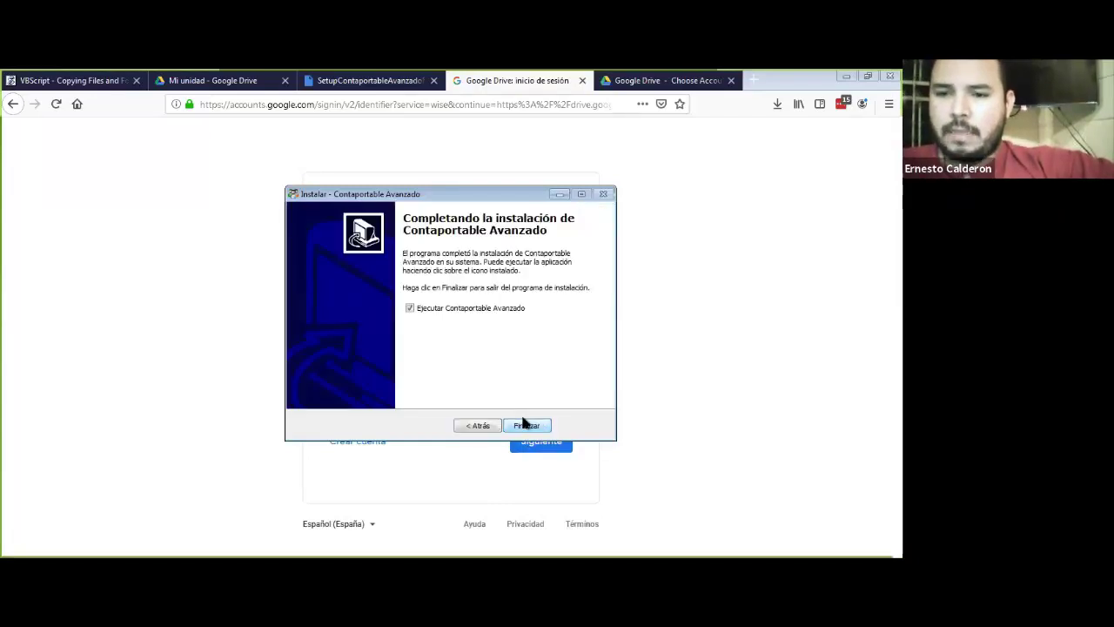
pyautogui.click(526, 425)
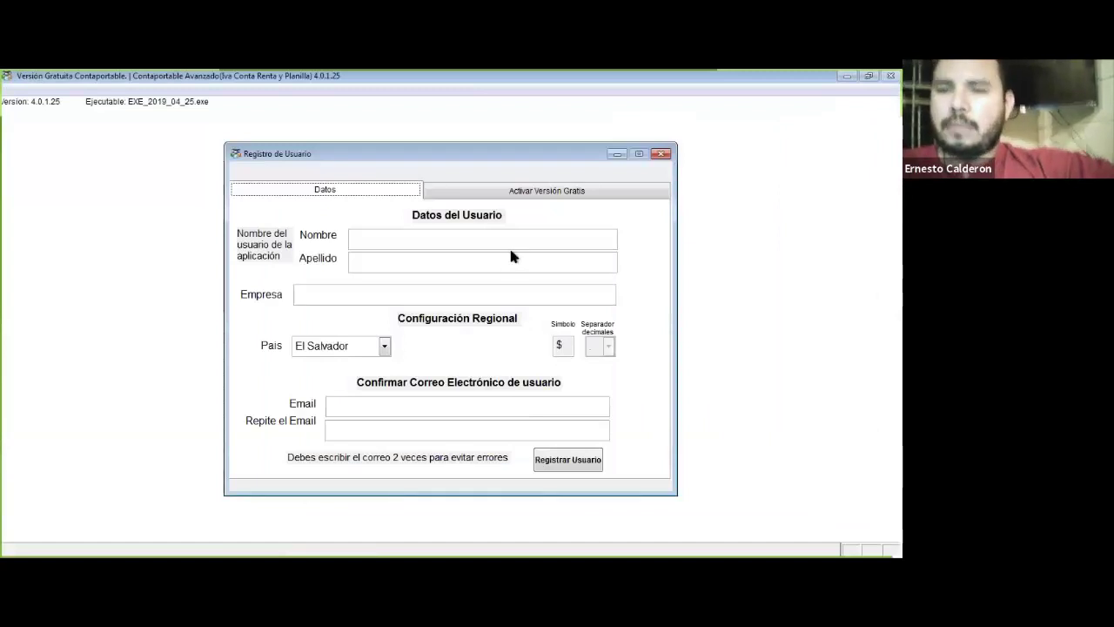
# Step: Fill in the user's first name and surname on the registration form
pyautogui.moveTo(512, 158); pyautogui.dragTo(455, 146)
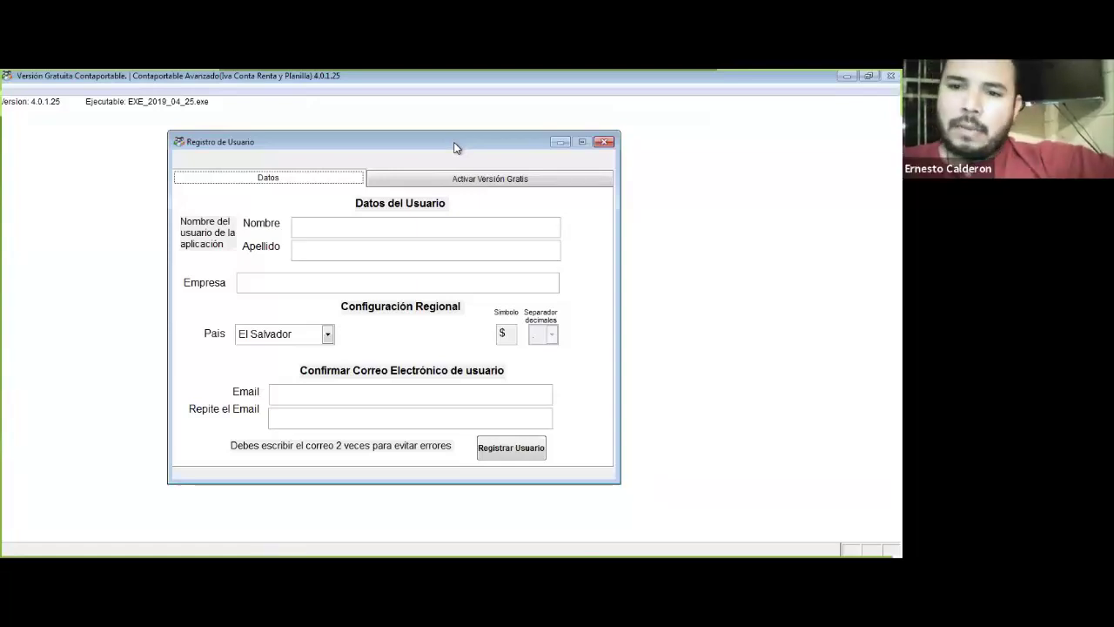
pyautogui.click(414, 228)
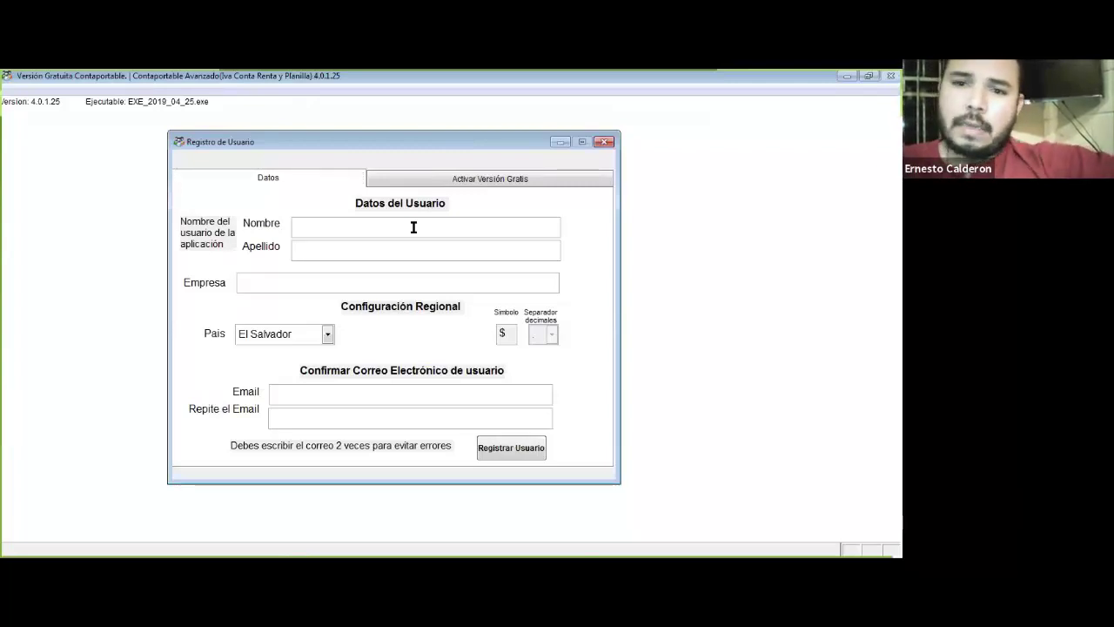
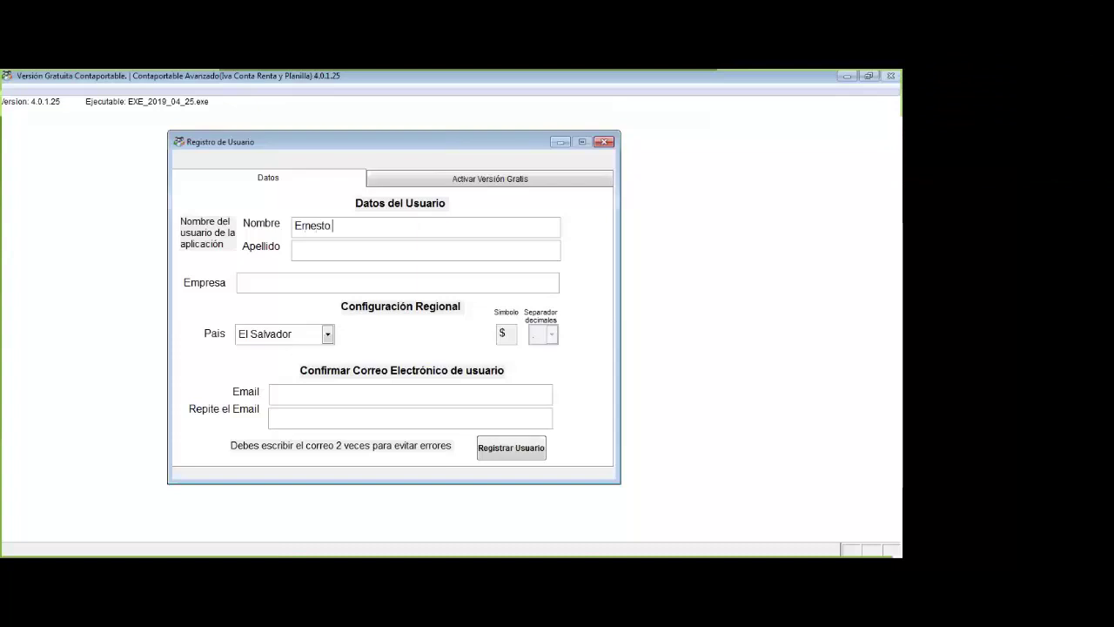
pyautogui.click(294, 249)
# Step: Enter 'El manguito, S.A. de C.V.' as the company name
pyautogui.click(356, 173)
pyautogui.click(386, 228)
pyautogui.click(366, 248)
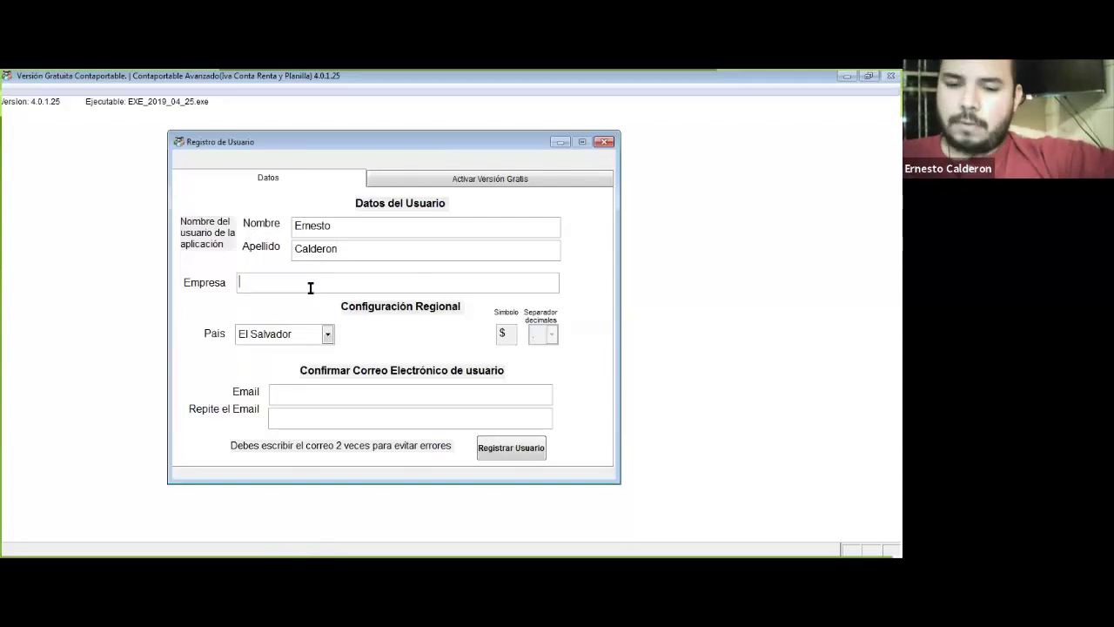
pyautogui.write('El manguito')
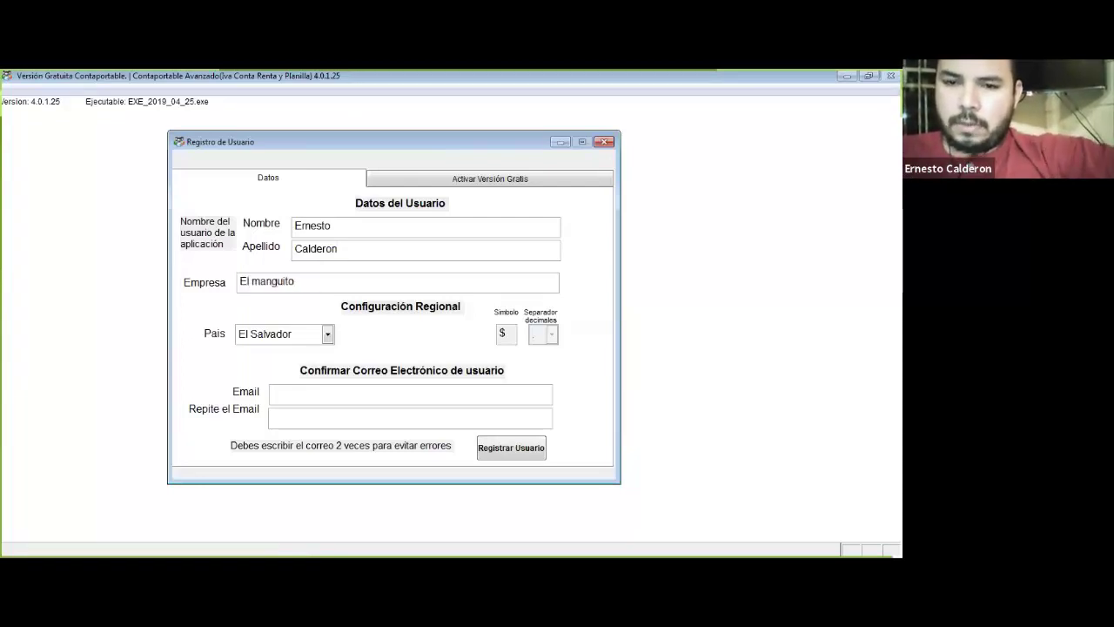
pyautogui.press('BackSpace')
pyautogui.write(', S')
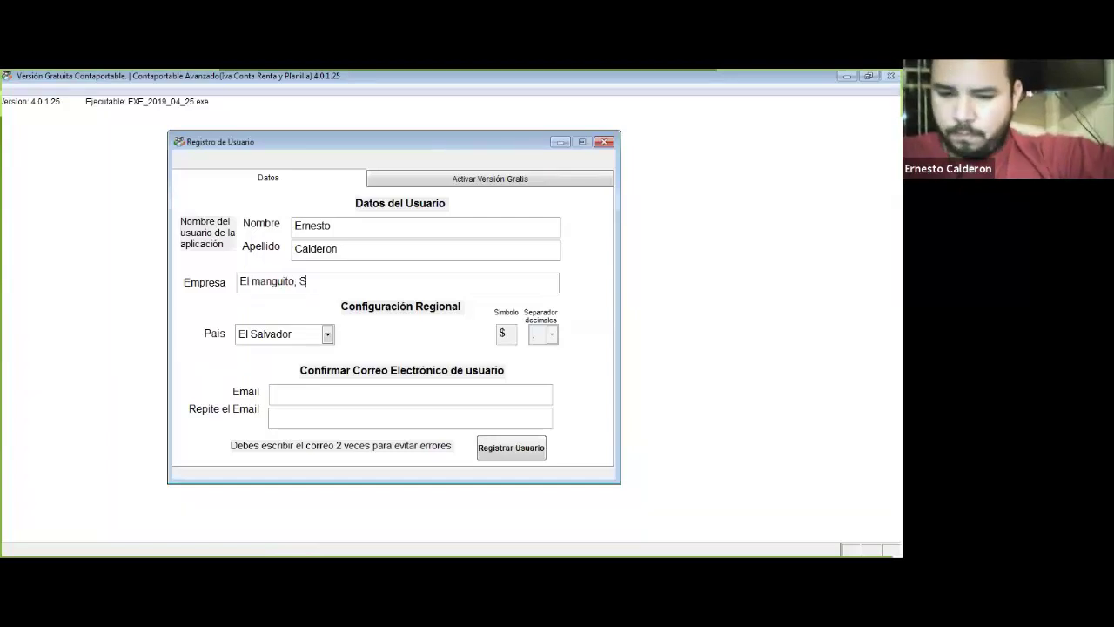
pyautogui.write('.A. de C.V.')
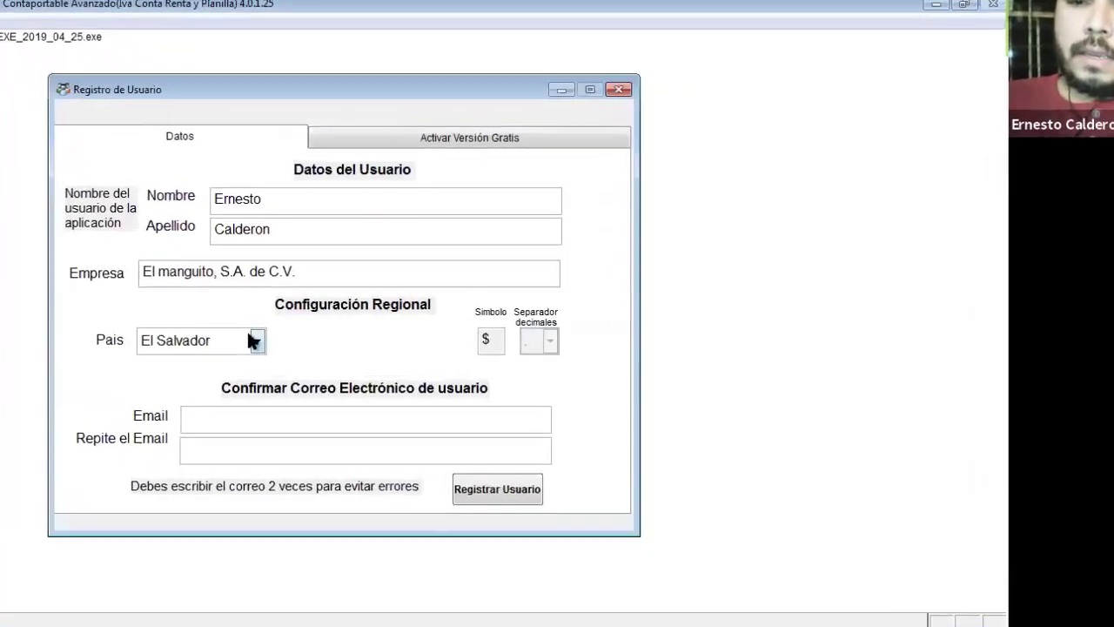
pyautogui.click(255, 341)
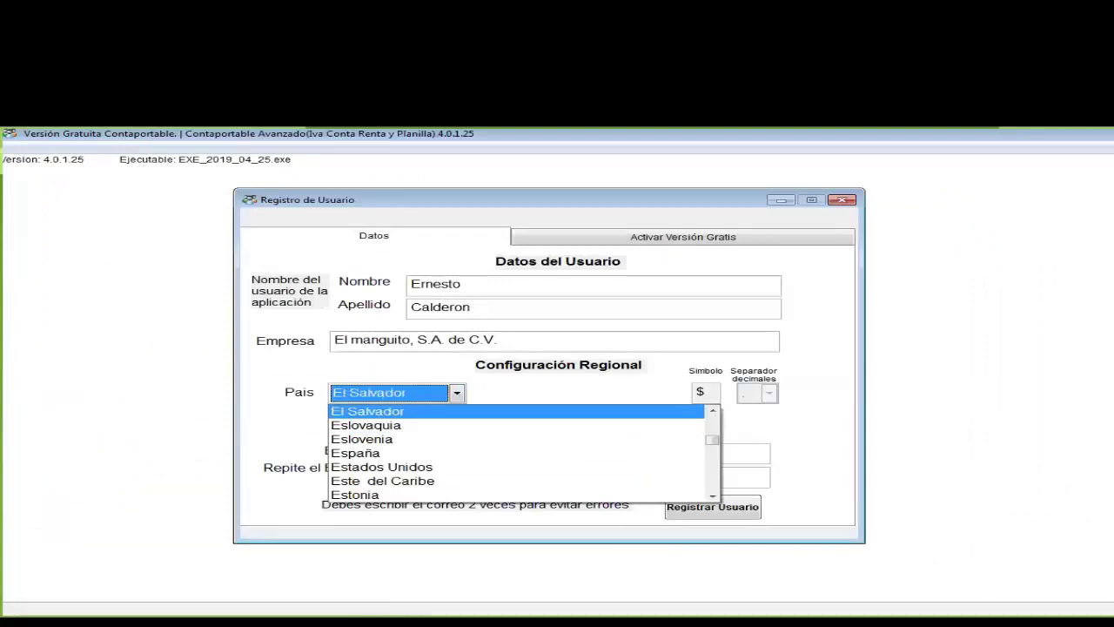
pyautogui.click(455, 392)
pyautogui.click(455, 392)
pyautogui.press('Down')
pyautogui.press('Down')
pyautogui.press('Down')
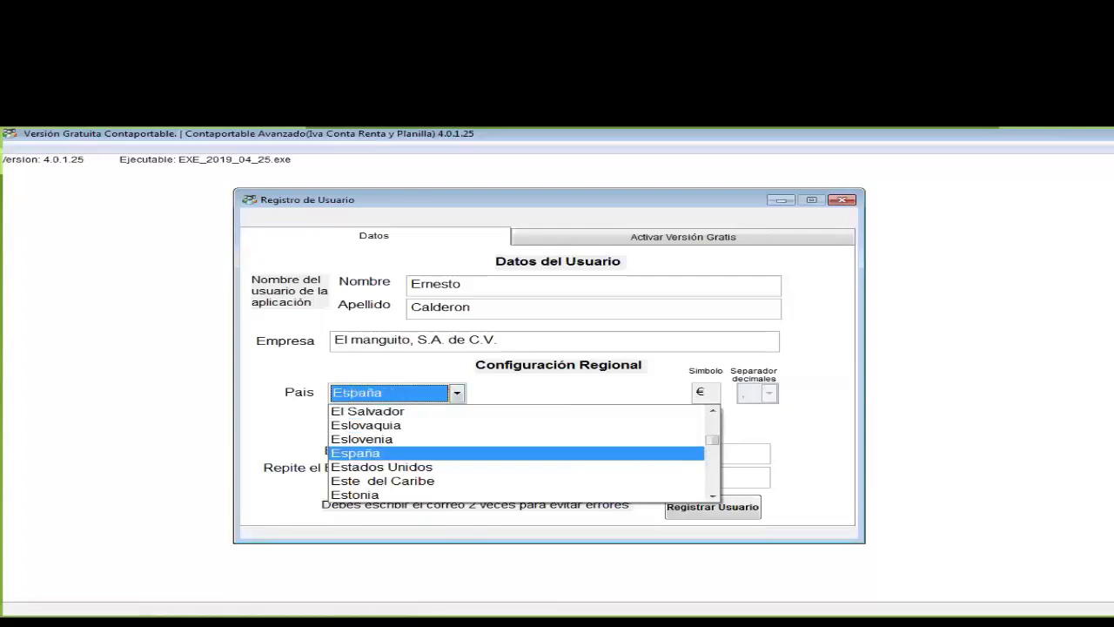
pyautogui.click(454, 393)
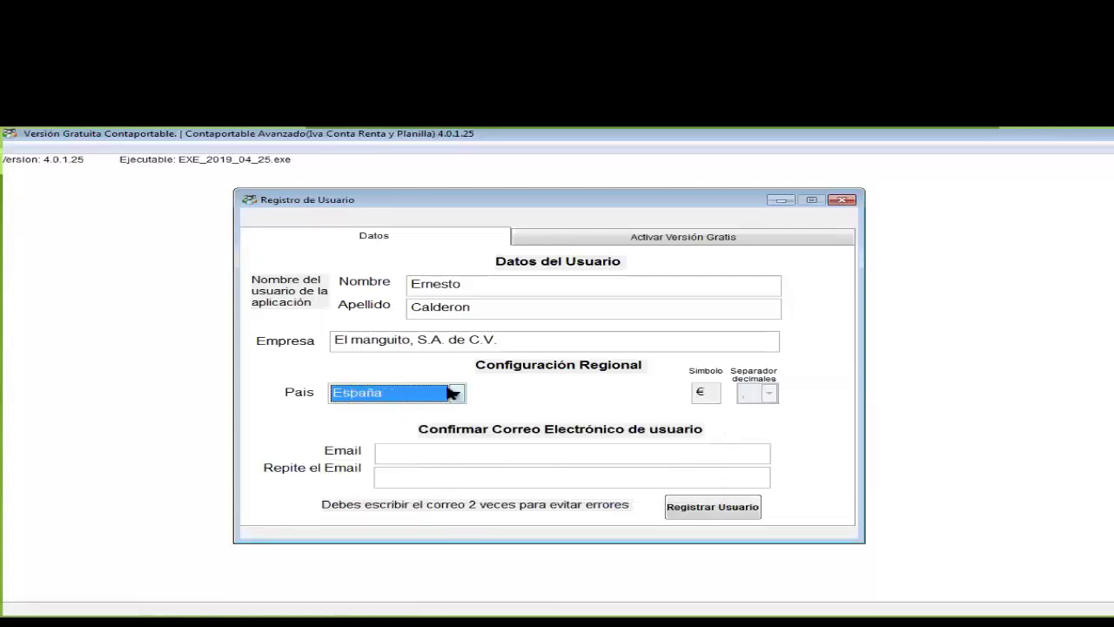
pyautogui.click(458, 393)
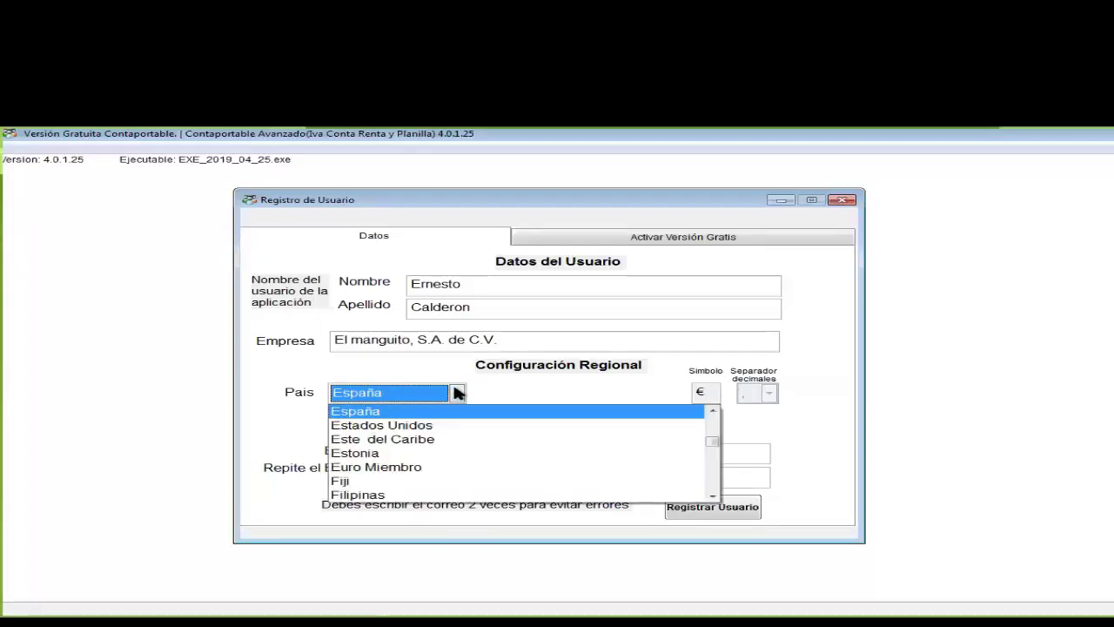
pyautogui.press('Down')
pyautogui.press('Down')
pyautogui.press('Down')
pyautogui.press('Down')
pyautogui.press('Down')
pyautogui.press('Down')
pyautogui.press('Down')
pyautogui.press('Down')
pyautogui.press('Down')
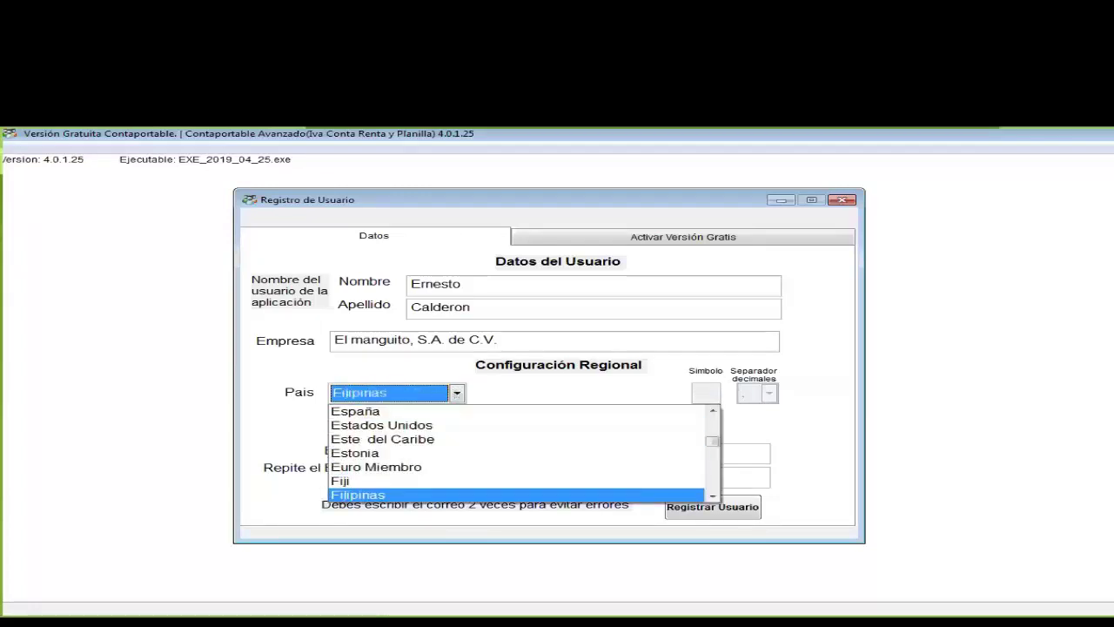
pyautogui.press('Down')
pyautogui.press('Down')
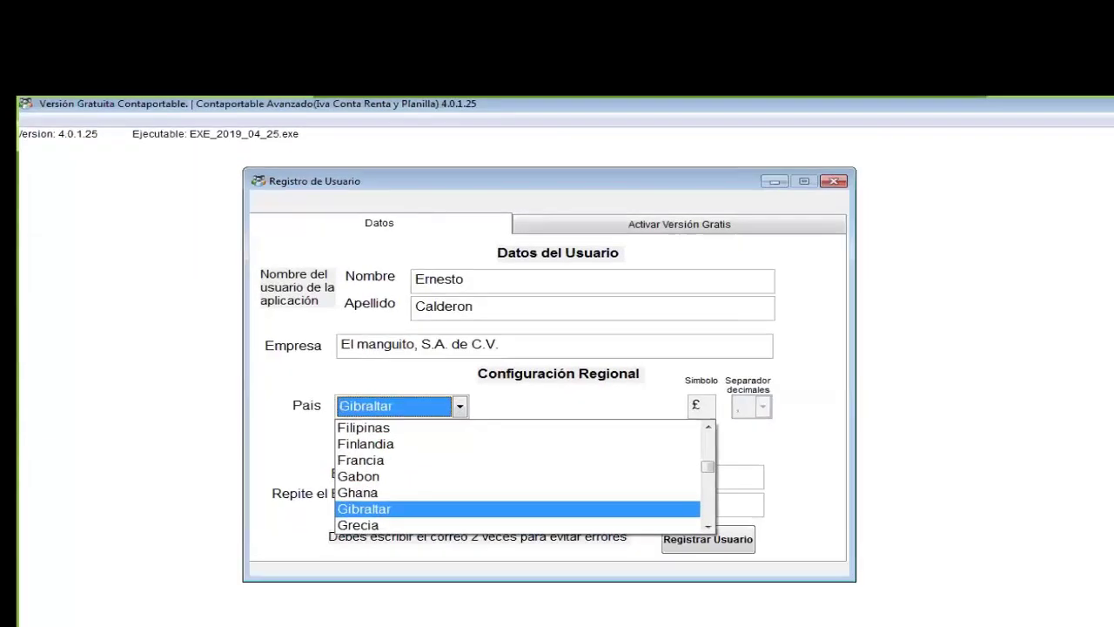
pyautogui.click(461, 419)
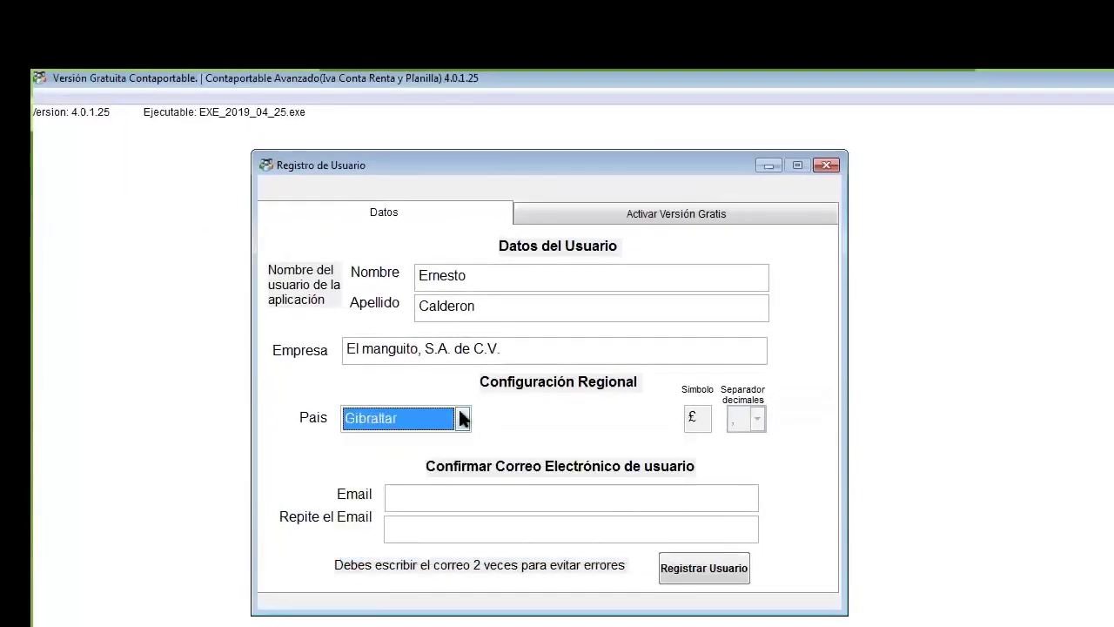
pyautogui.click(461, 419)
pyautogui.press('Down')
pyautogui.press('Down')
pyautogui.press('Down')
pyautogui.press('Down')
pyautogui.press('Down')
pyautogui.press('Down')
pyautogui.click(461, 418)
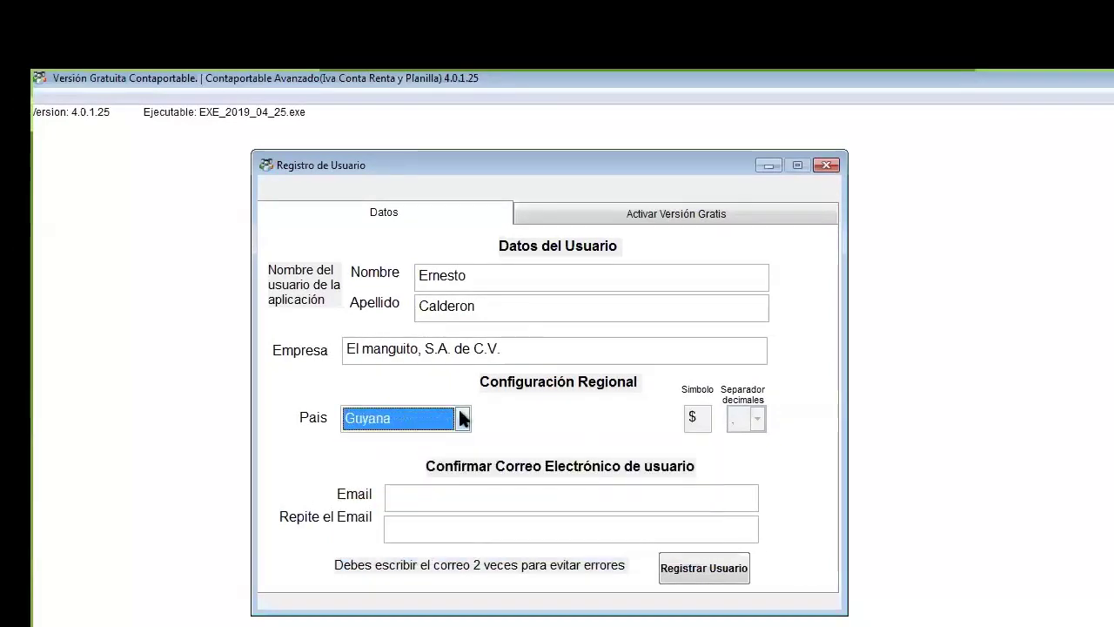
pyautogui.click(459, 419)
pyautogui.press('Up')
pyautogui.press('Up')
pyautogui.press('Up')
pyautogui.press('Down')
pyautogui.press('Down')
pyautogui.press('Down')
pyautogui.press('Down')
pyautogui.click(461, 419)
pyautogui.click(461, 419)
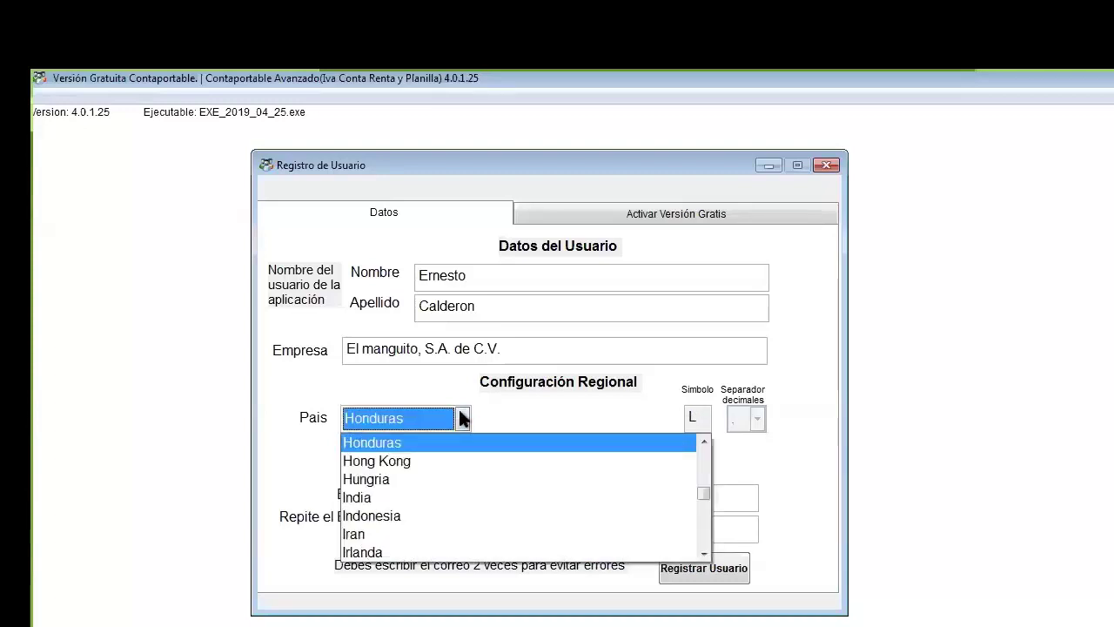
pyautogui.press('Down')
pyautogui.press('Down')
pyautogui.press('Down')
pyautogui.press('Down')
pyautogui.press('Down')
pyautogui.press('Down')
pyautogui.press('Down')
pyautogui.press('Down')
pyautogui.press('Down')
pyautogui.press('Down')
pyautogui.press('Down')
pyautogui.press('g')
pyautogui.press('u')
pyautogui.click(459, 410)
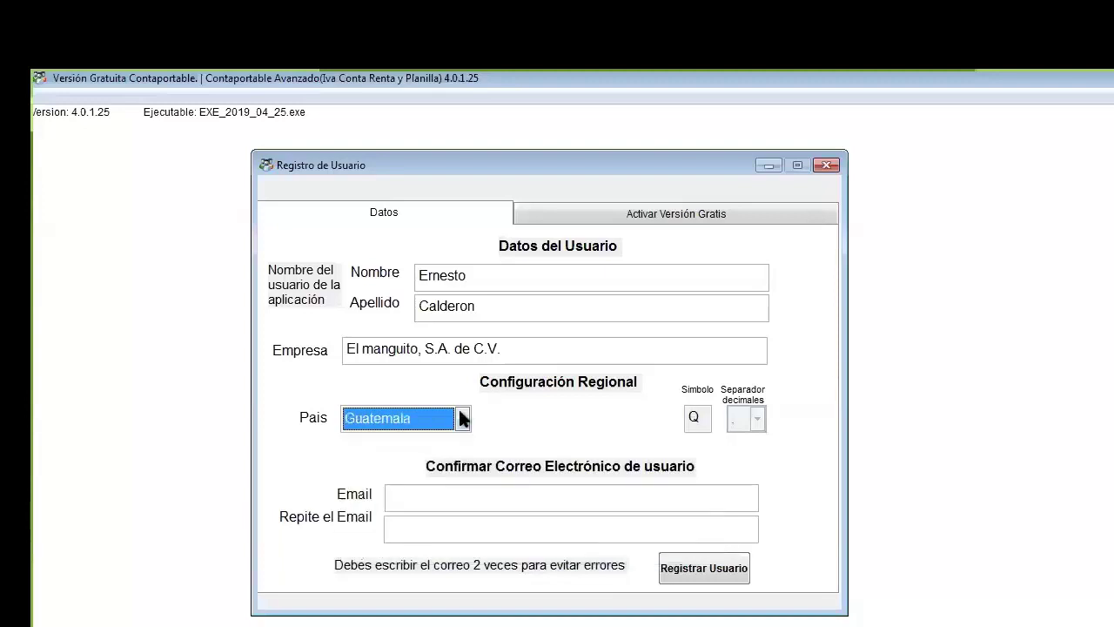
pyautogui.click(461, 418)
pyautogui.press('Up')
pyautogui.press('Up')
pyautogui.press('Up')
pyautogui.press('Up')
pyautogui.press('Up')
pyautogui.press('Up')
pyautogui.press('Up')
pyautogui.press('Up')
pyautogui.press('Up')
pyautogui.press('Up')
pyautogui.press('Up')
pyautogui.press('Up')
pyautogui.press('Up')
pyautogui.press('Up')
pyautogui.press('Up')
pyautogui.press('Up')
pyautogui.press('Up')
pyautogui.press('Up')
pyautogui.press('Up')
pyautogui.press('Up')
pyautogui.press('Up')
pyautogui.press('Up')
pyautogui.press('Up')
pyautogui.press('Up')
pyautogui.press('Up')
pyautogui.press('Up')
pyautogui.press('Up')
pyautogui.press('Up')
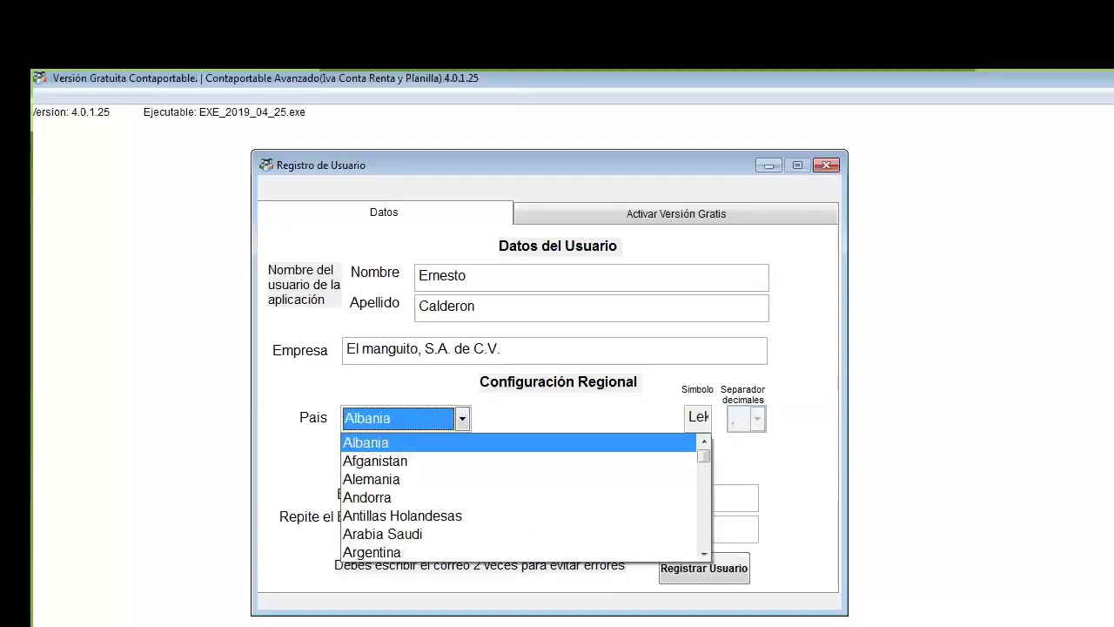
pyautogui.press('Down')
pyautogui.press('Down')
pyautogui.press('Down')
pyautogui.press('e')
pyautogui.press('l')
pyautogui.click(458, 407)
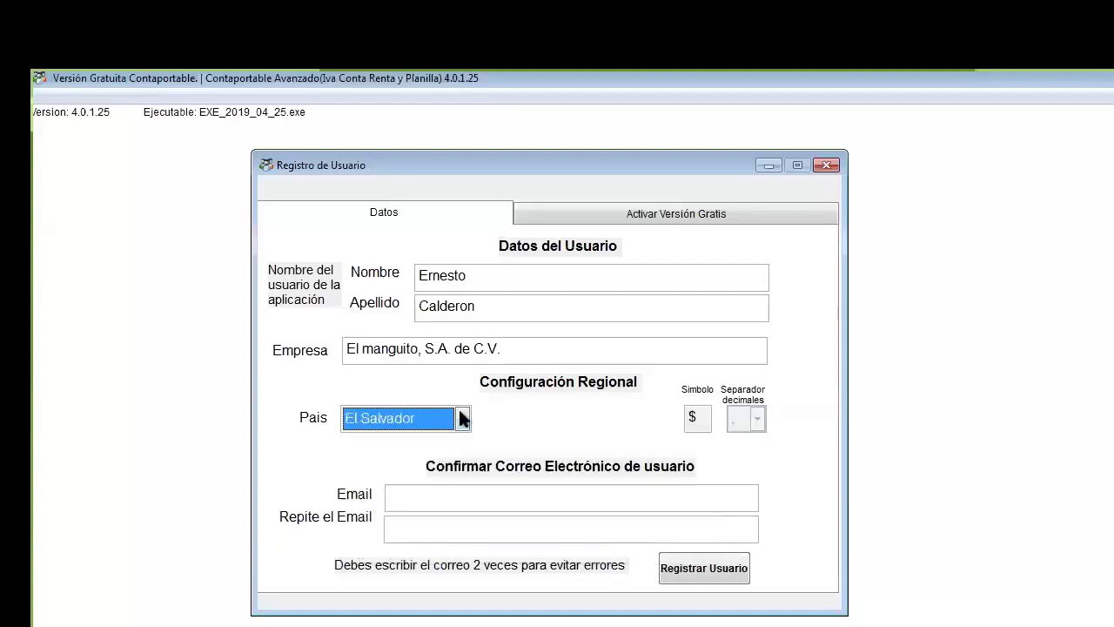
# Step: Enter the contact e-mail in both Email and Repite el Email, then show the Activar Versión Gratis page
pyautogui.click(458, 504)
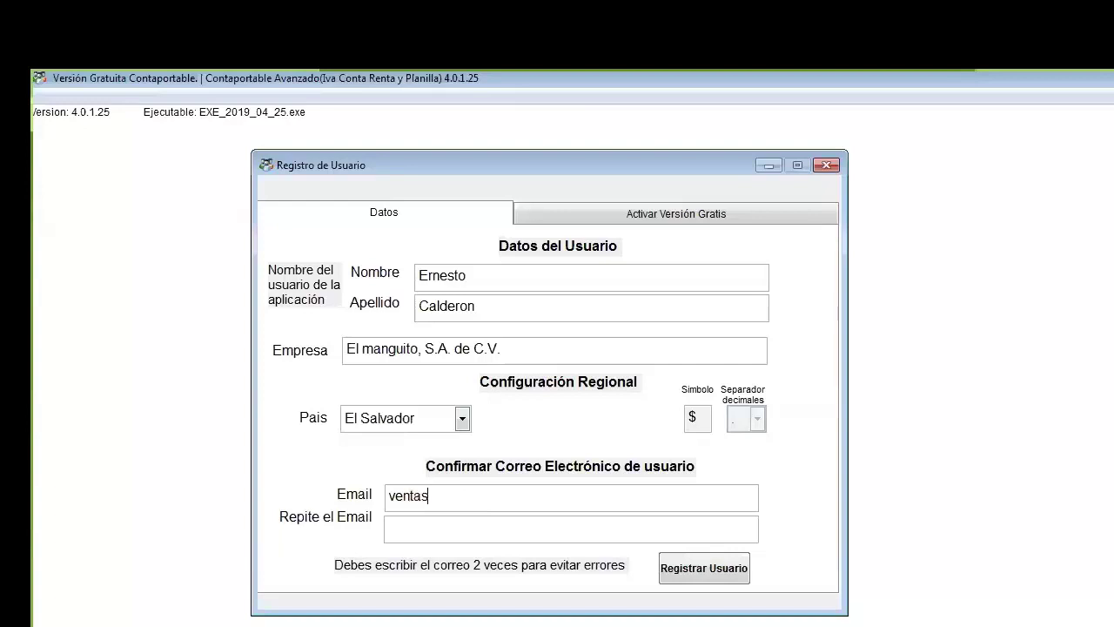
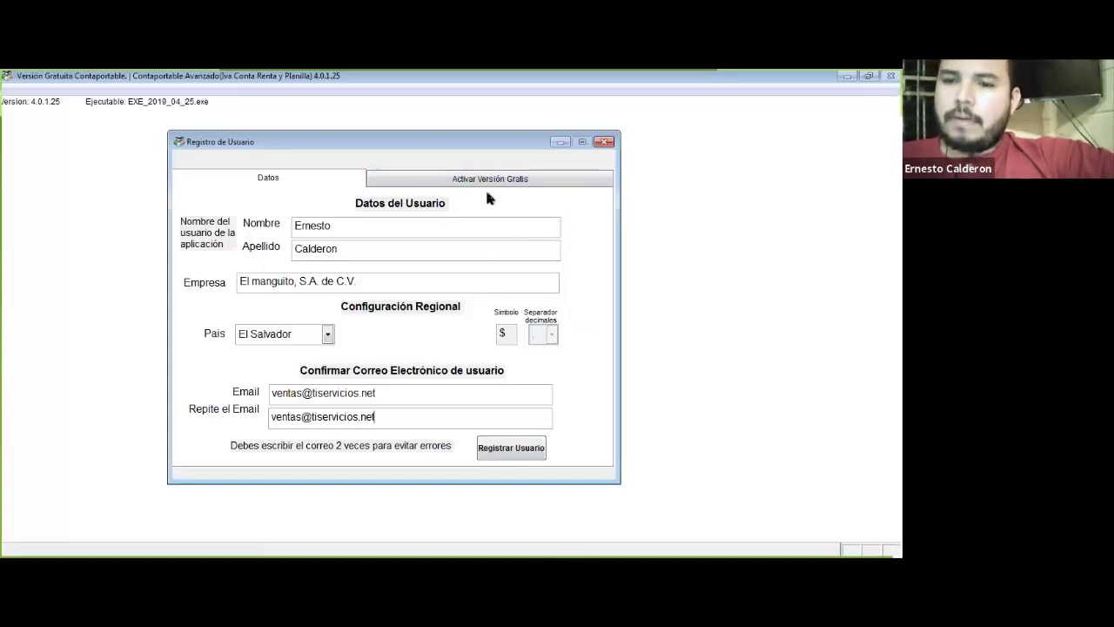
pyautogui.click(488, 184)
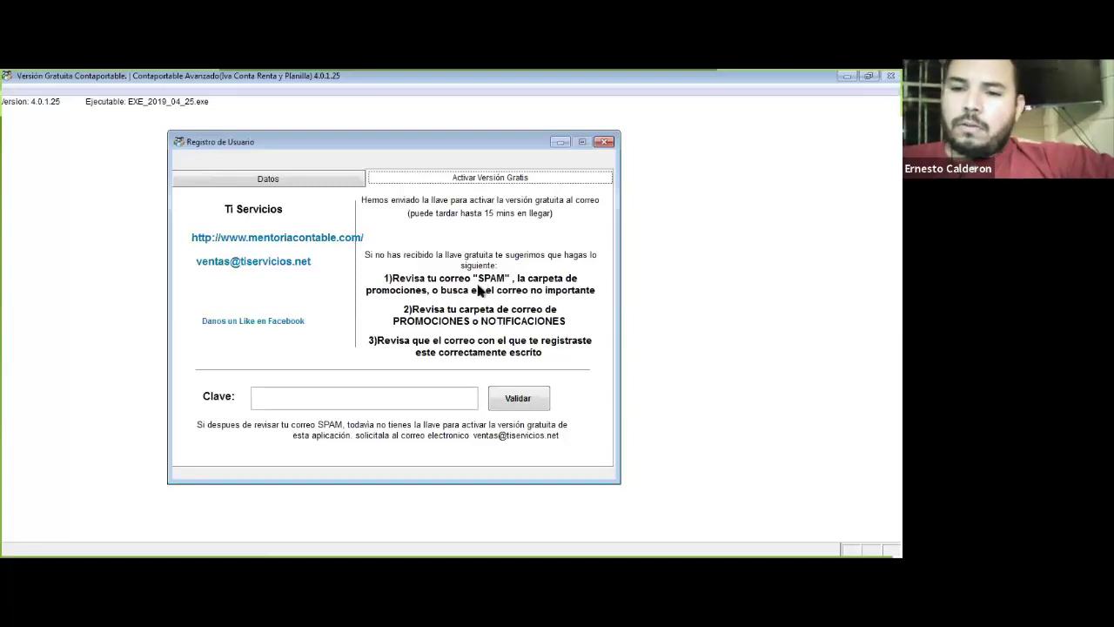
# Step: Select the Clave field, then return to the Datos tab with the filled-in user details
pyautogui.click(388, 395)
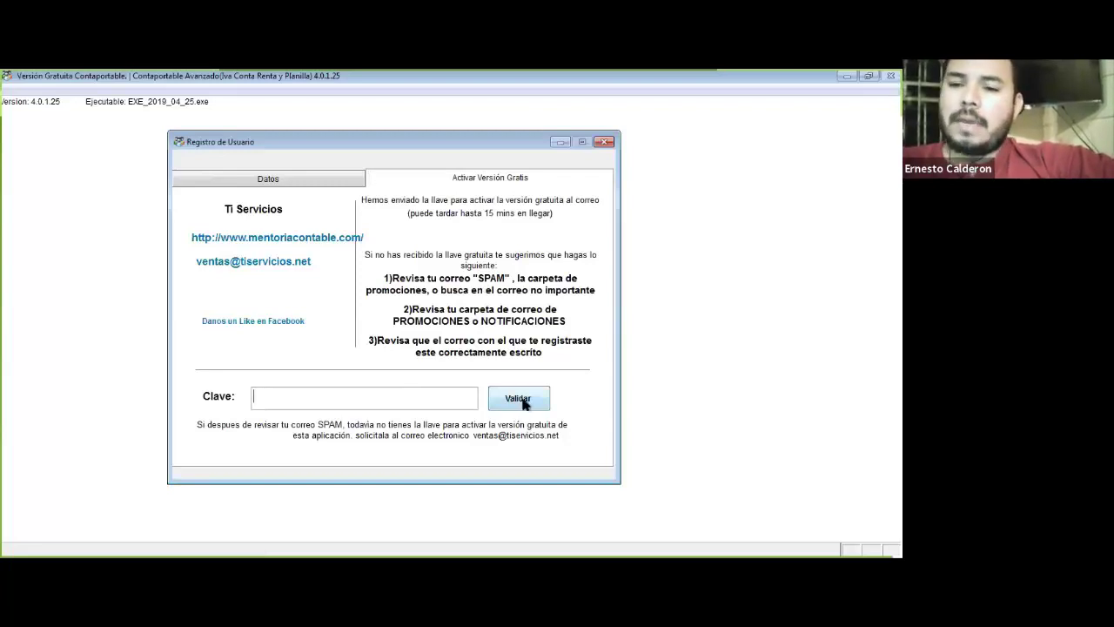
pyautogui.click(351, 182)
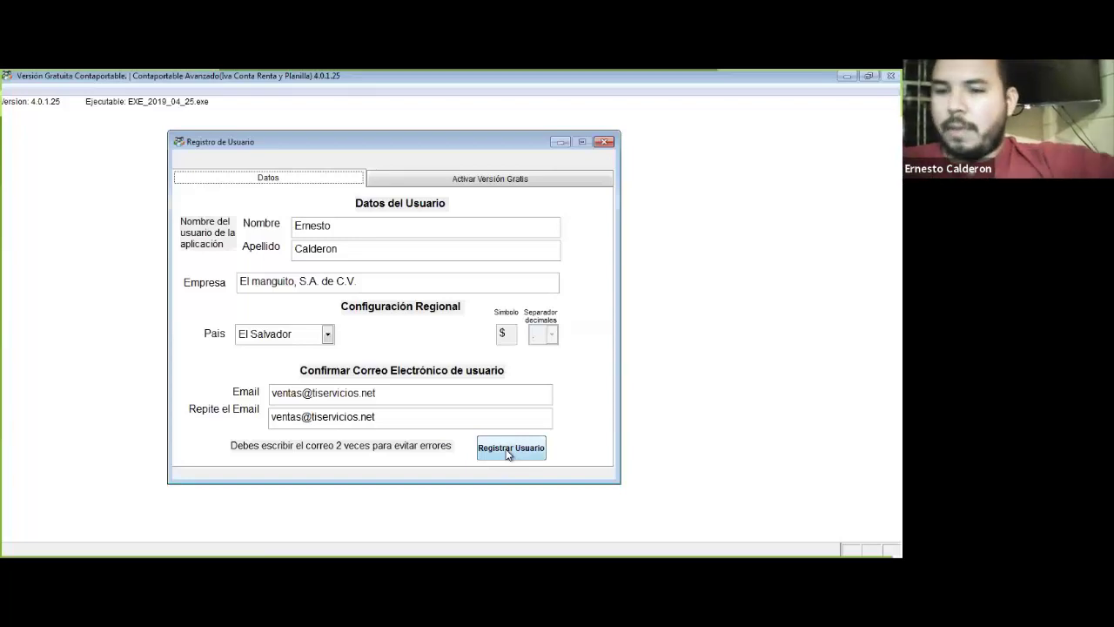
# Step: Register the user, accept the already-registered message and continue past the welcome dialog
pyautogui.click(509, 449)
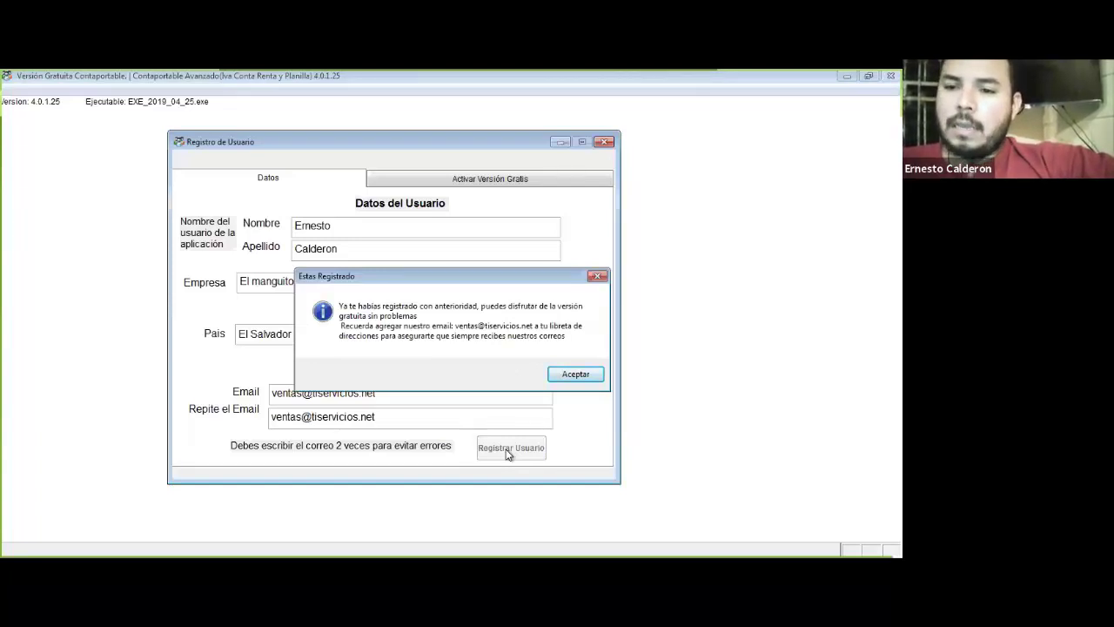
pyautogui.click(588, 375)
pyautogui.click(301, 418)
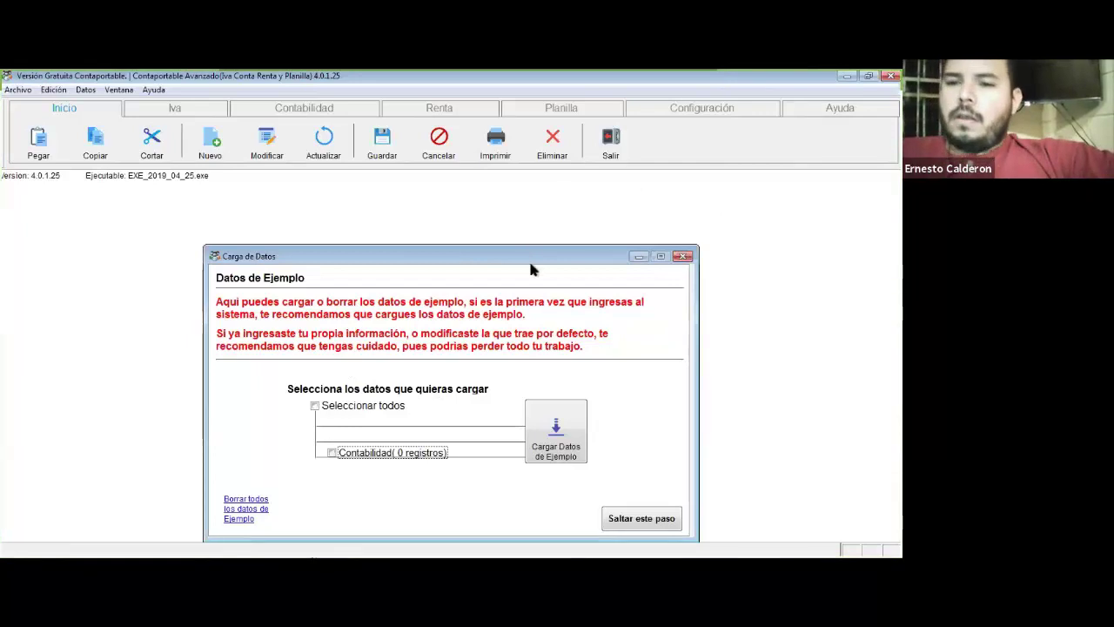
# Step: Tick 'Seleccionar todos' in Carga de Datos so Contabilidad is marked for loading
pyautogui.moveTo(523, 258); pyautogui.dragTo(511, 207)
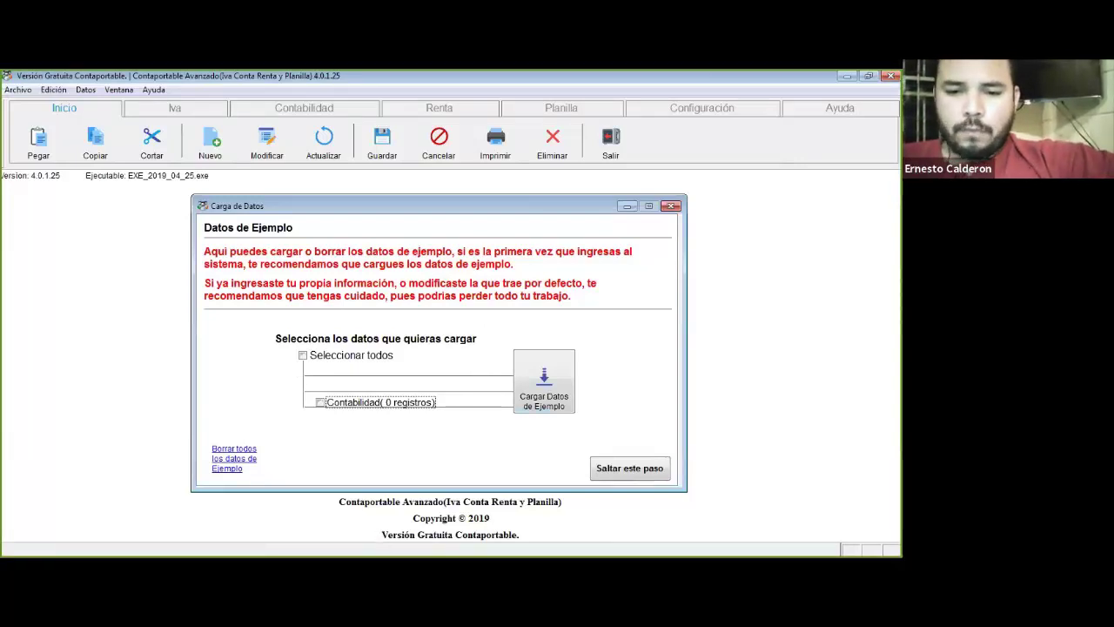
pyautogui.hotkey('alt', 'h')
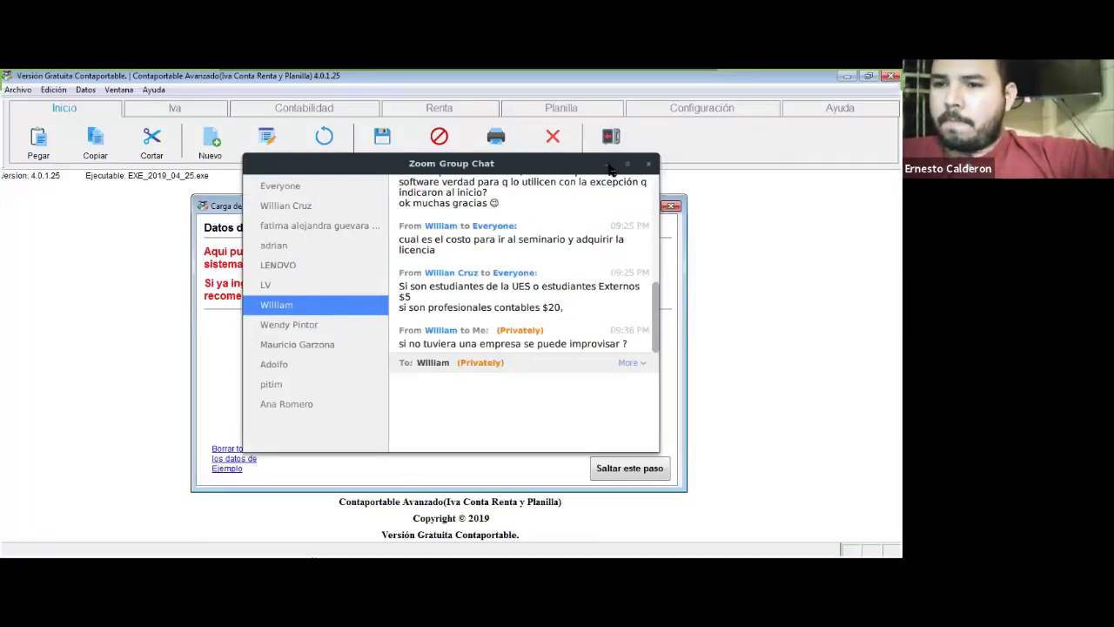
pyautogui.hotkey('alt', 'h')
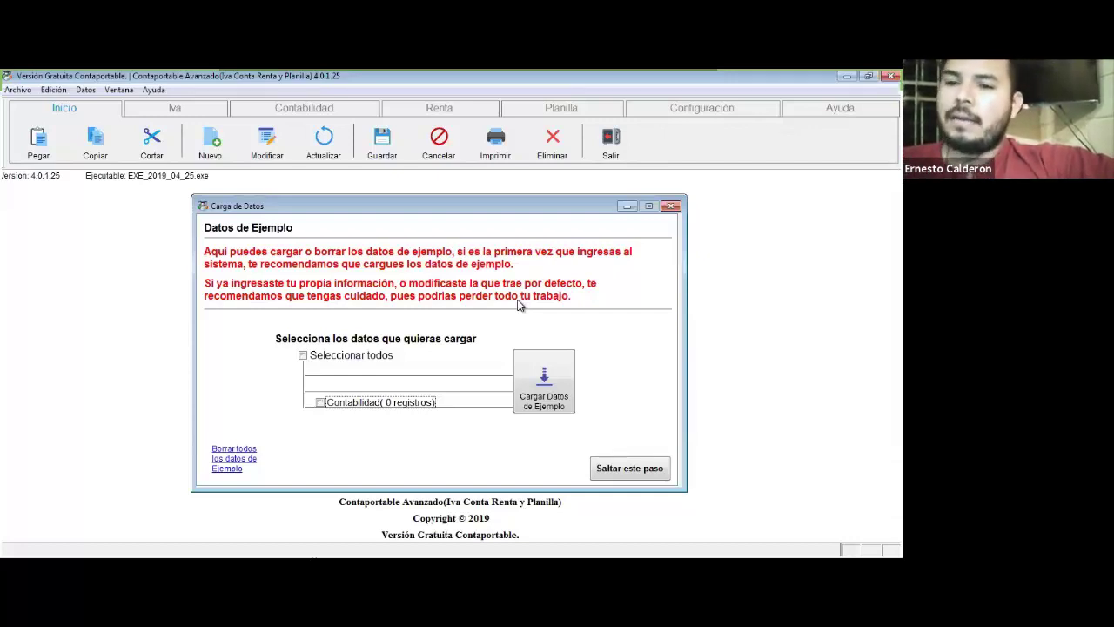
pyautogui.click(339, 357)
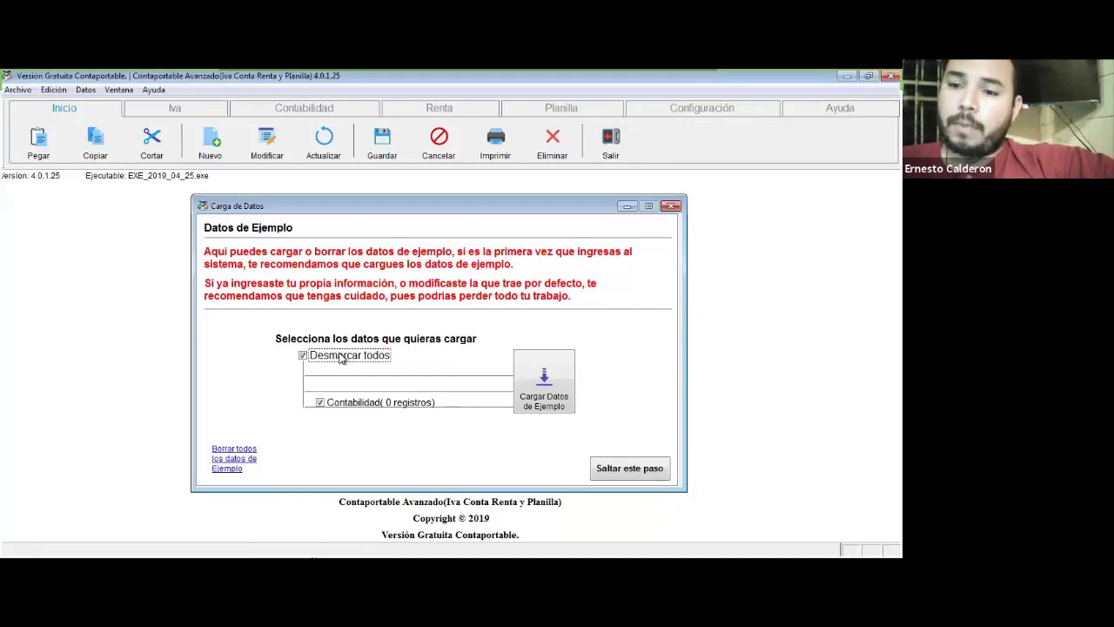
# Step: Load the sample data with 'Cargar Datos de Ejemplo', confirming the notices until 680 records are loaded
pyautogui.click(546, 402)
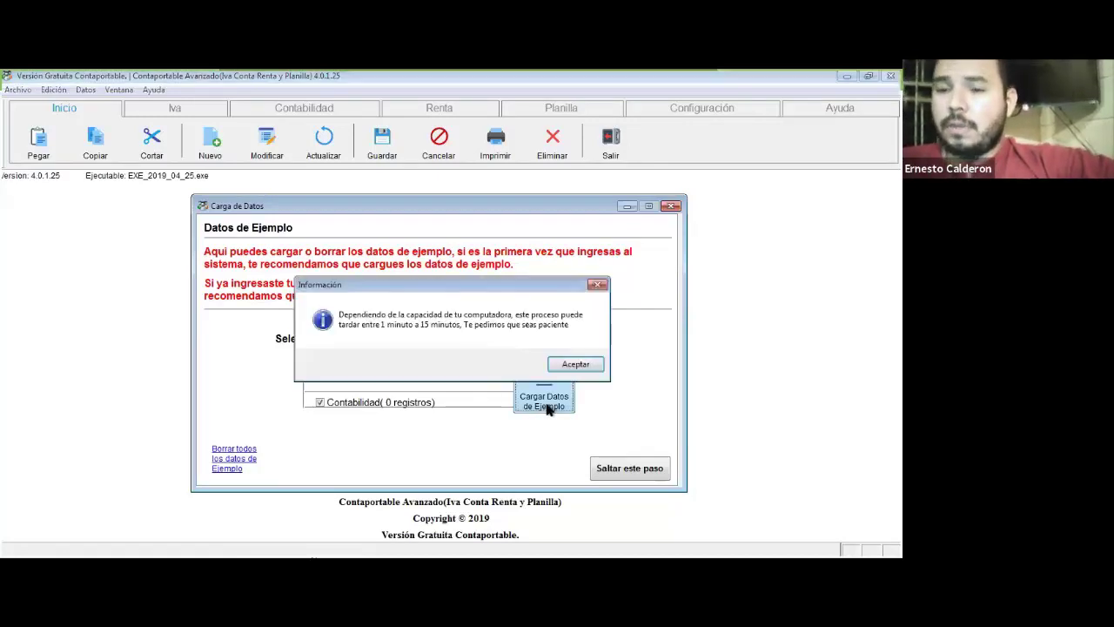
pyautogui.click(594, 364)
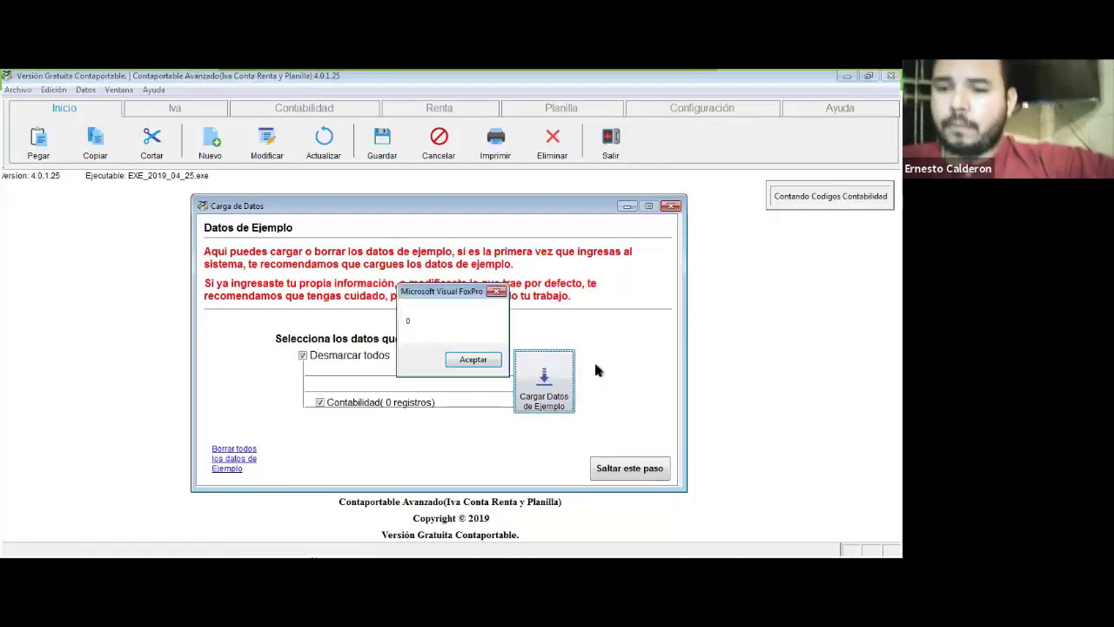
pyautogui.click(481, 361)
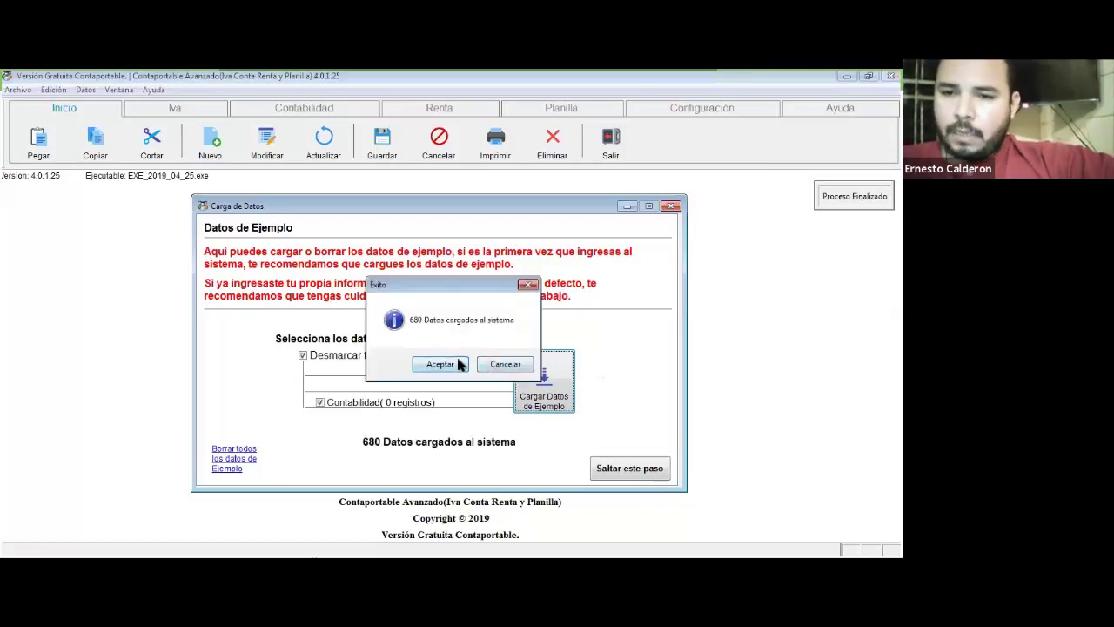
pyautogui.click(462, 364)
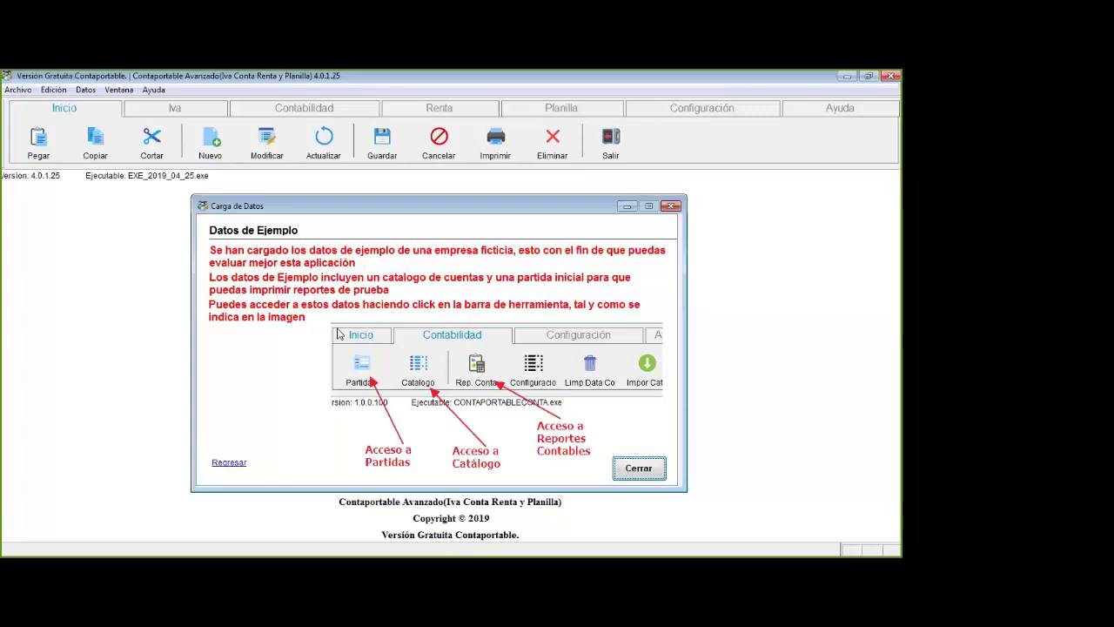
pyautogui.hotkey('alt', 'h')
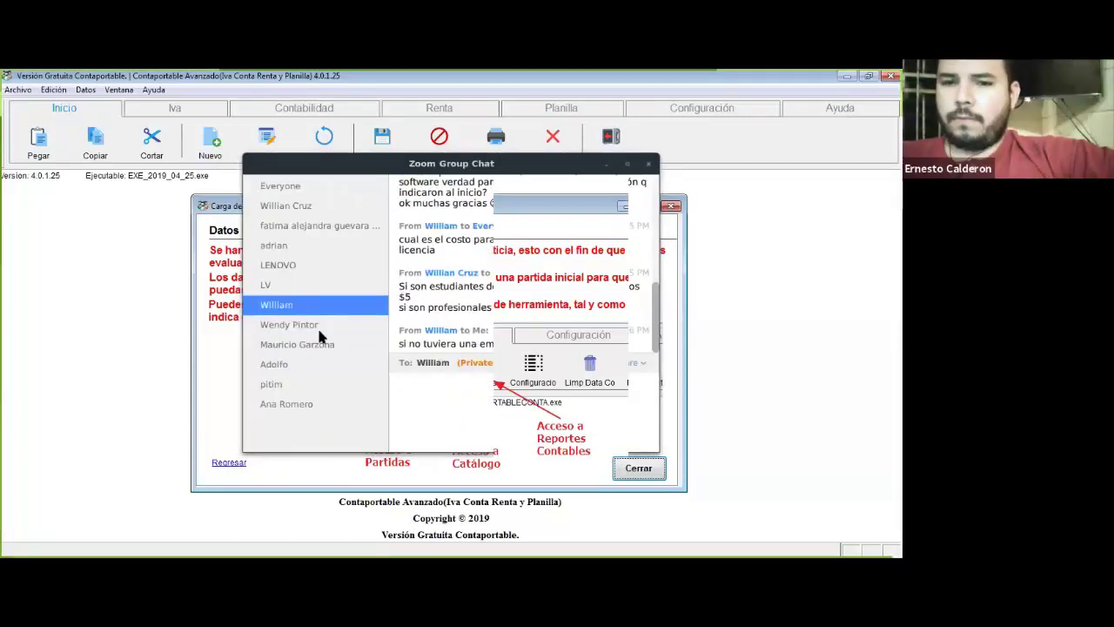
pyautogui.click(607, 167)
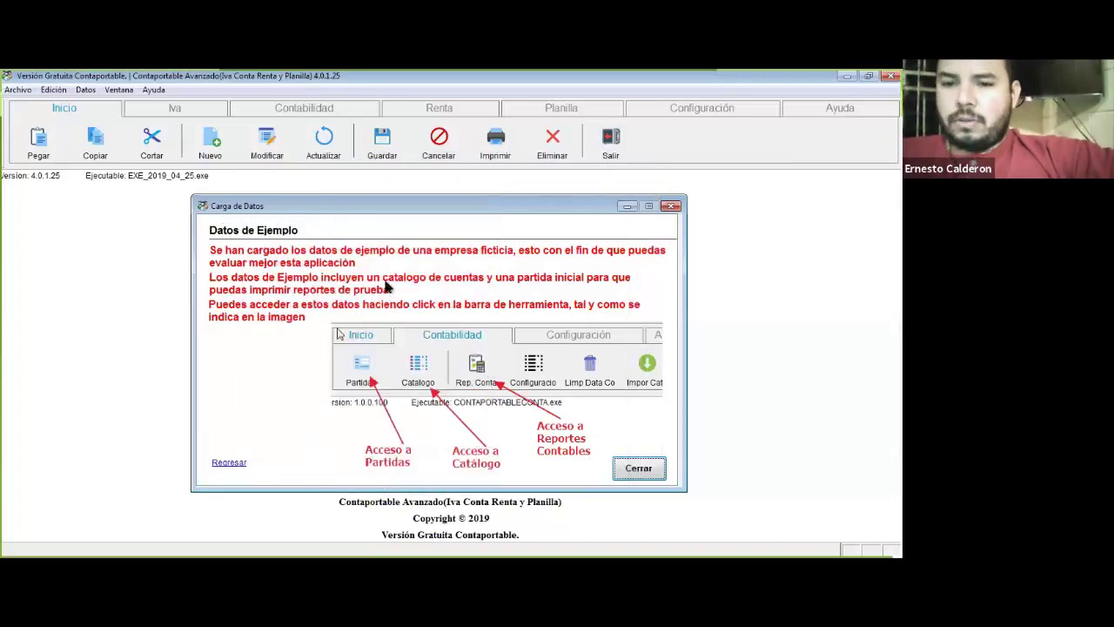
# Step: Close the Carga de Datos sample-data window
pyautogui.click(641, 472)
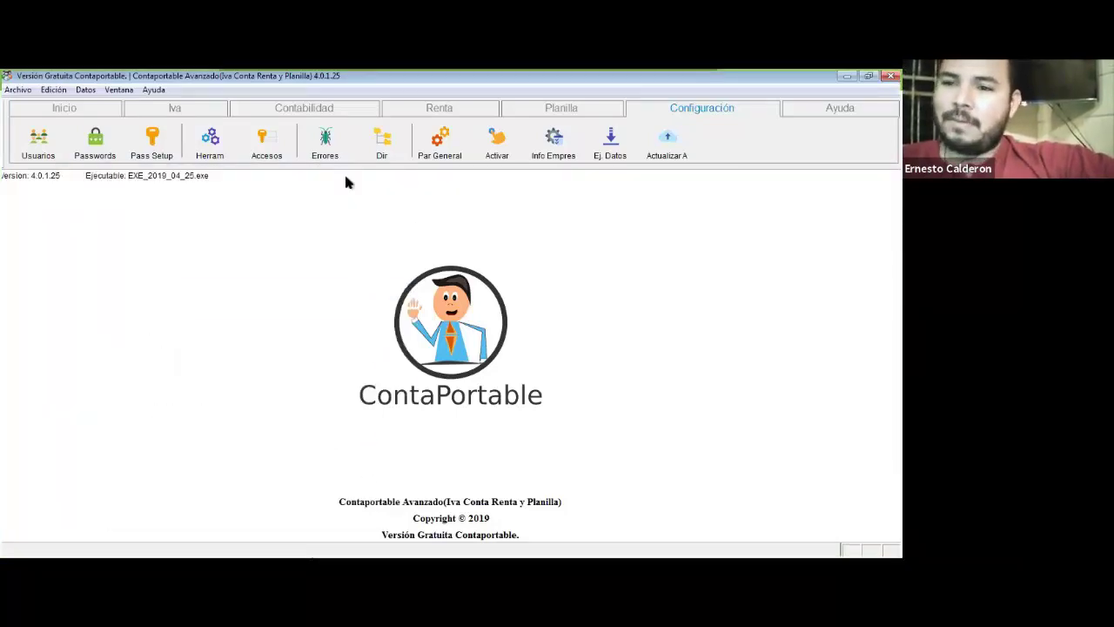
# Step: Start the update, agree to close the program, and check 'Actualizar Reportes' in the Updater
pyautogui.click(663, 158)
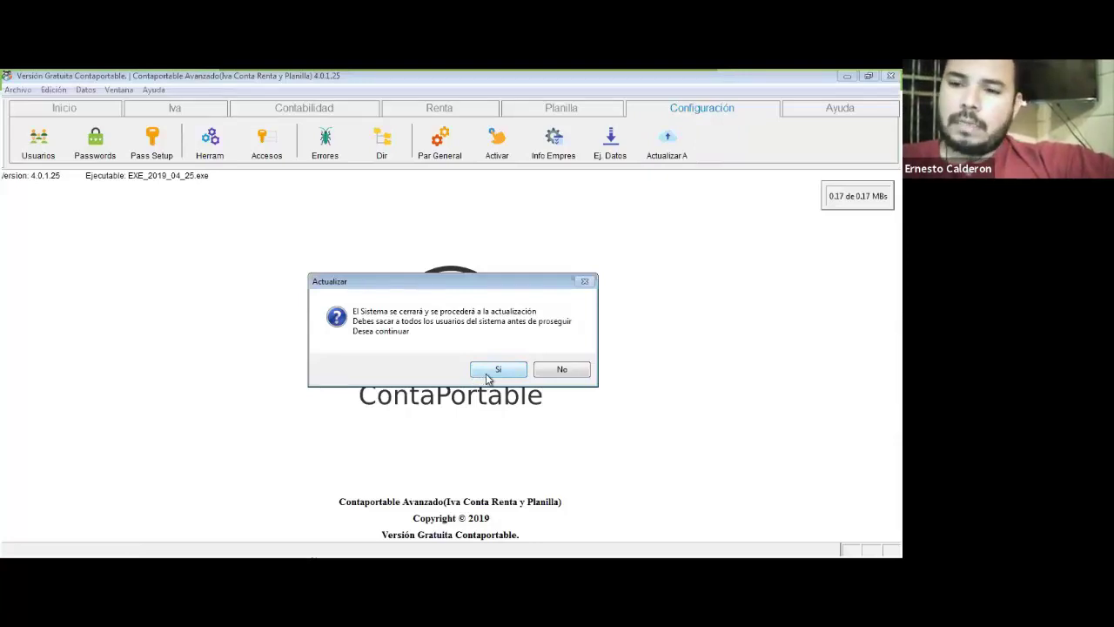
pyautogui.click(489, 373)
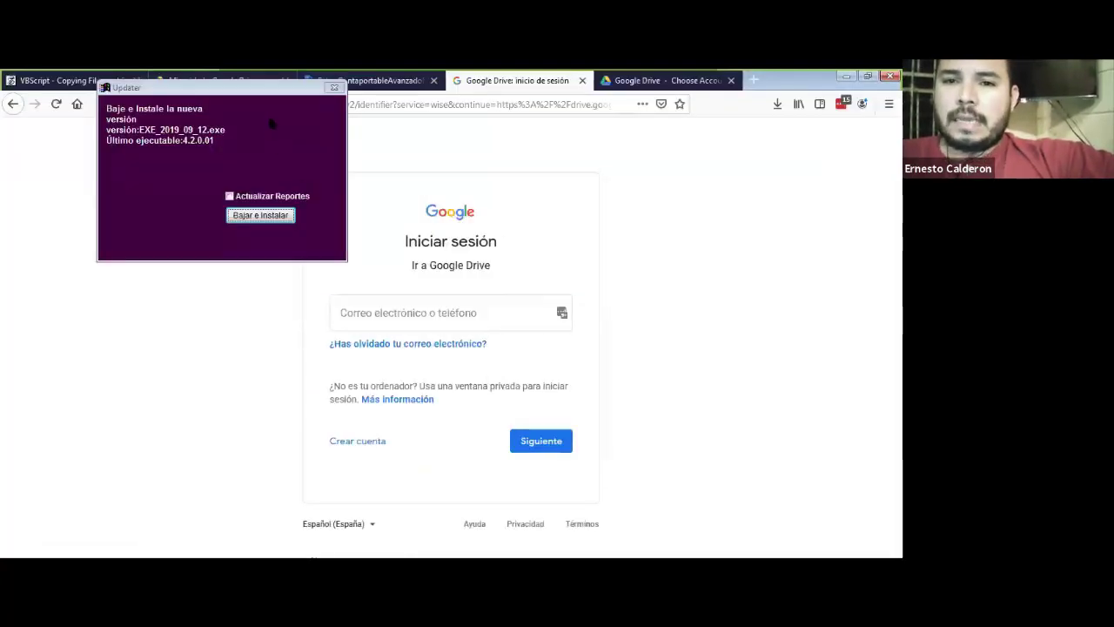
pyautogui.moveTo(245, 90); pyautogui.dragTo(509, 159)
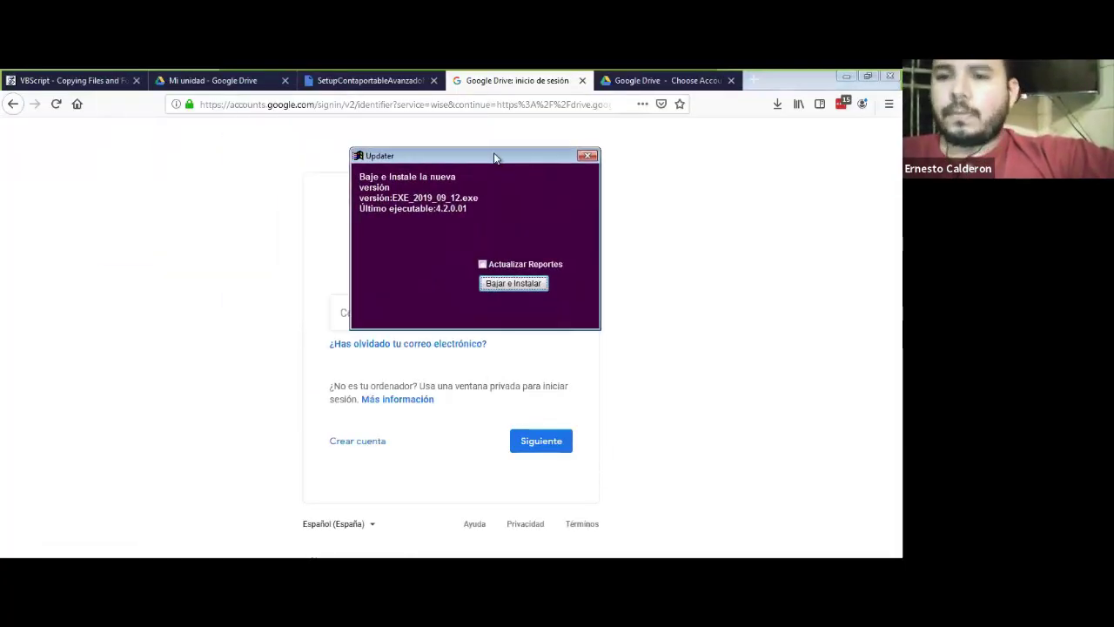
pyautogui.click(519, 265)
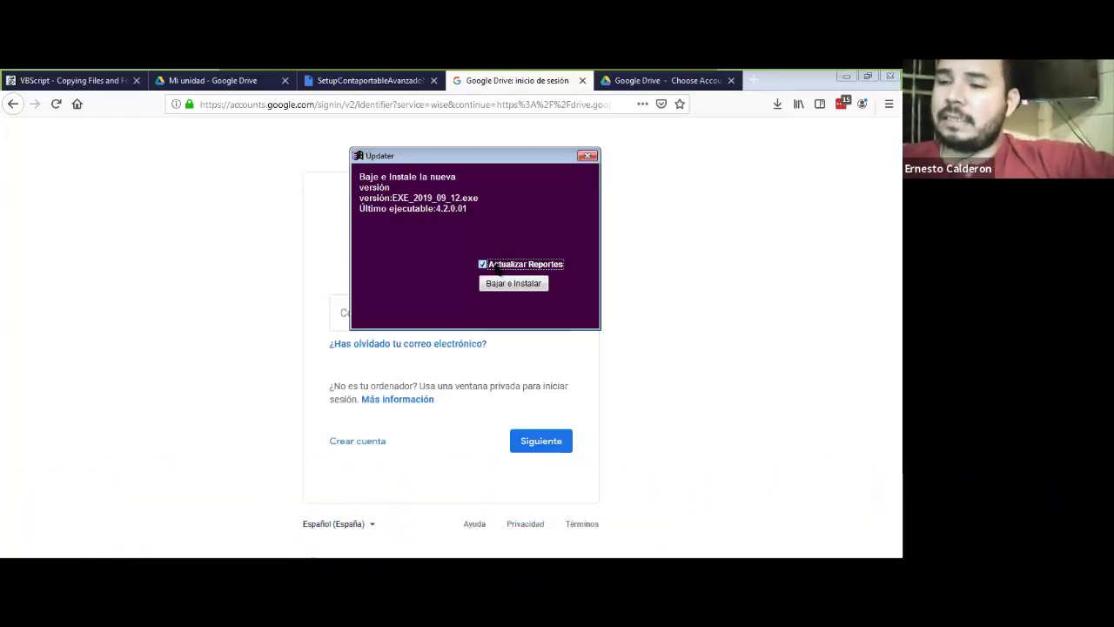
pyautogui.click(496, 270)
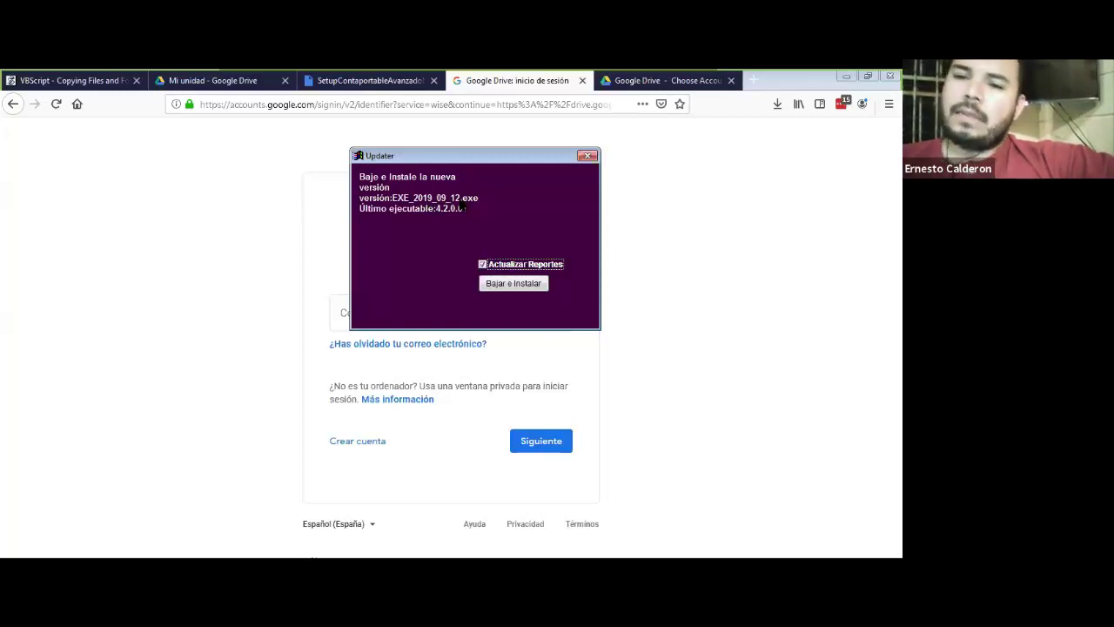
# Step: Download and install EXE_2019_09_12.exe version 4.2.0.01, accepting the download and 'Actualización terminada' messages
pyautogui.click(514, 283)
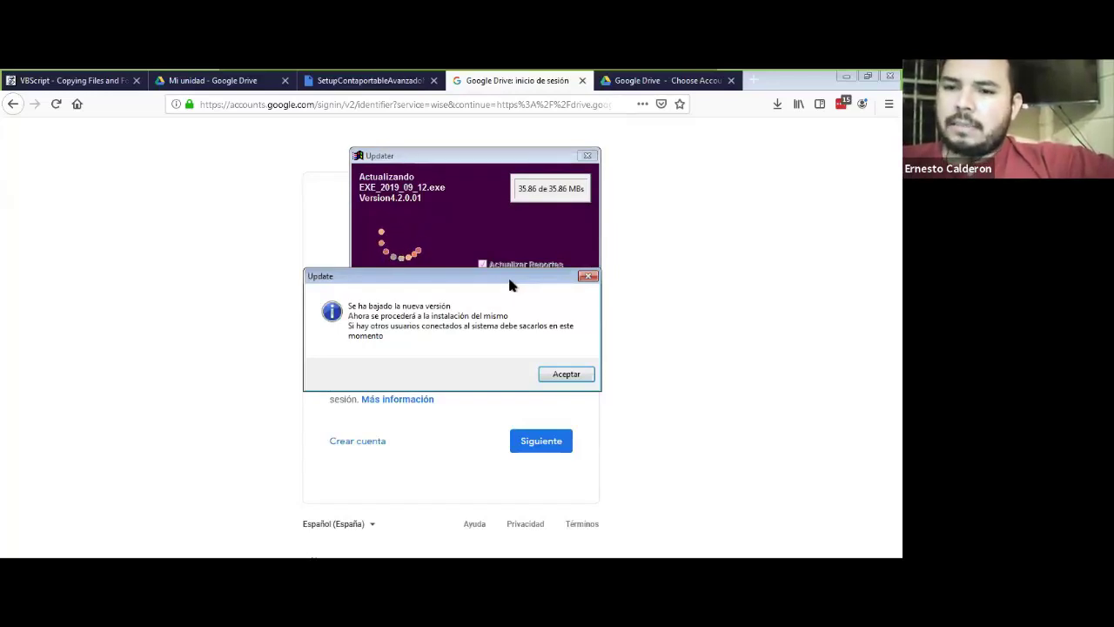
pyautogui.moveTo(512, 285); pyautogui.dragTo(538, 206)
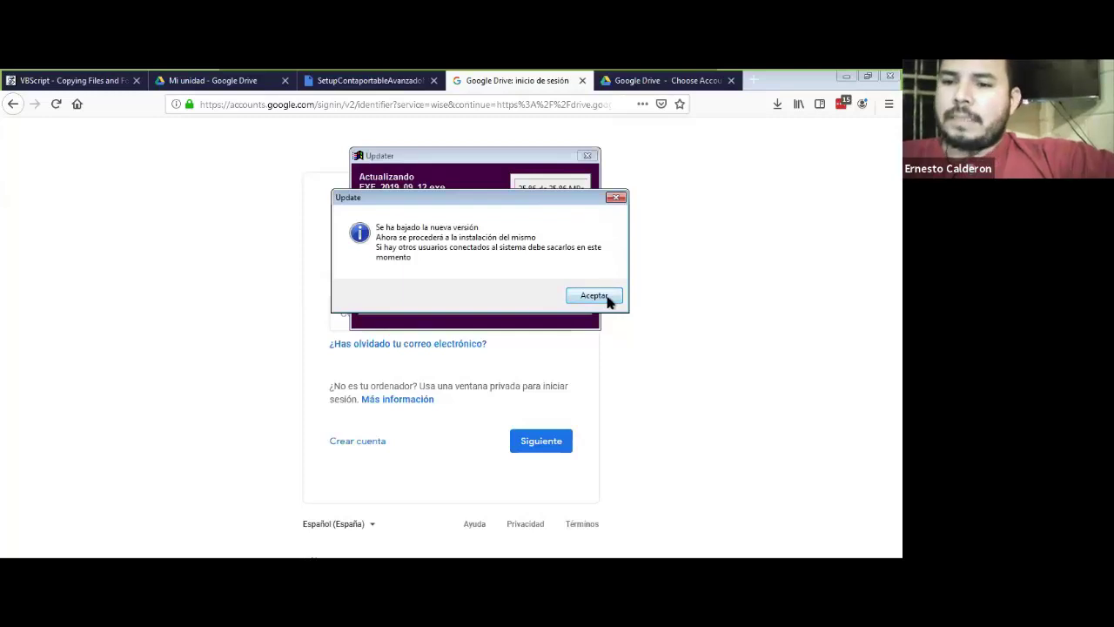
pyautogui.click(595, 296)
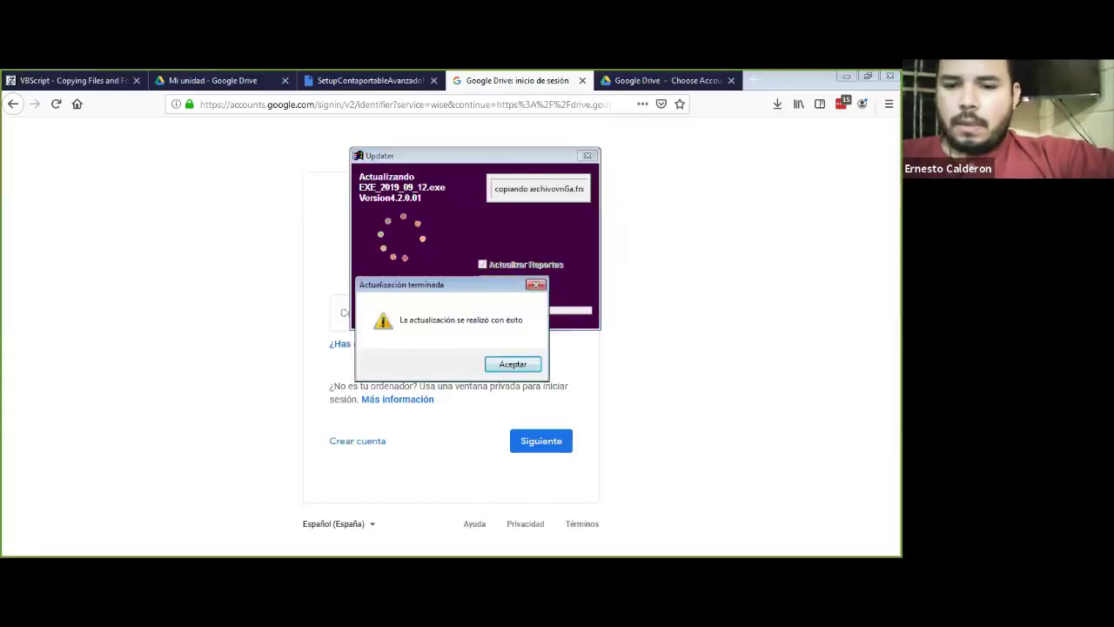
pyautogui.hotkey('alt', 'Tab')
pyautogui.hotkey('alt', 'Tab')
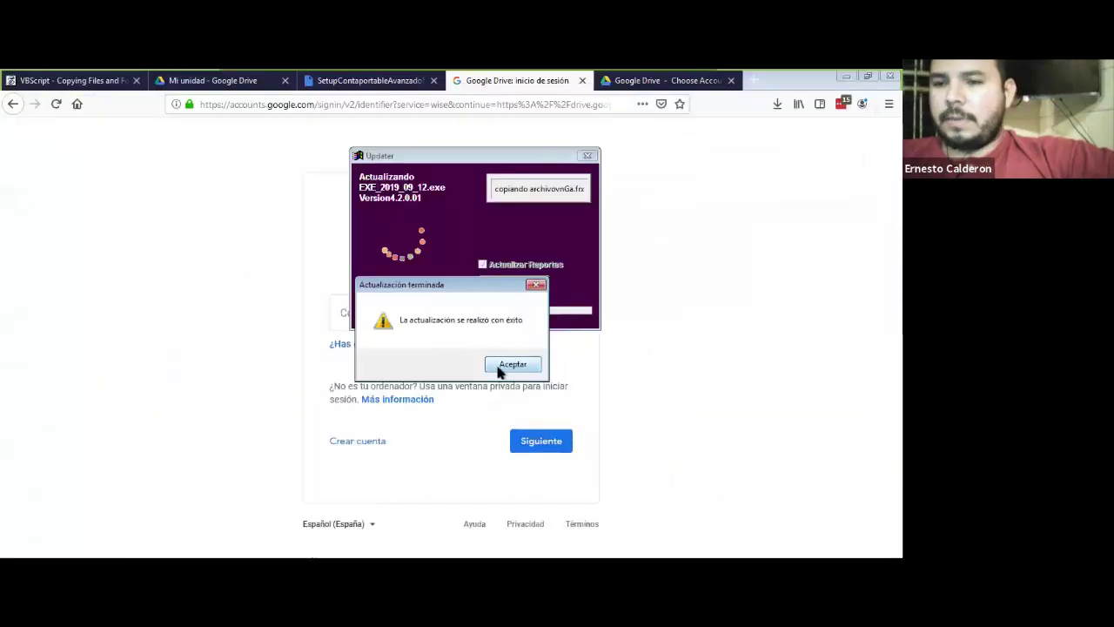
pyautogui.click(497, 364)
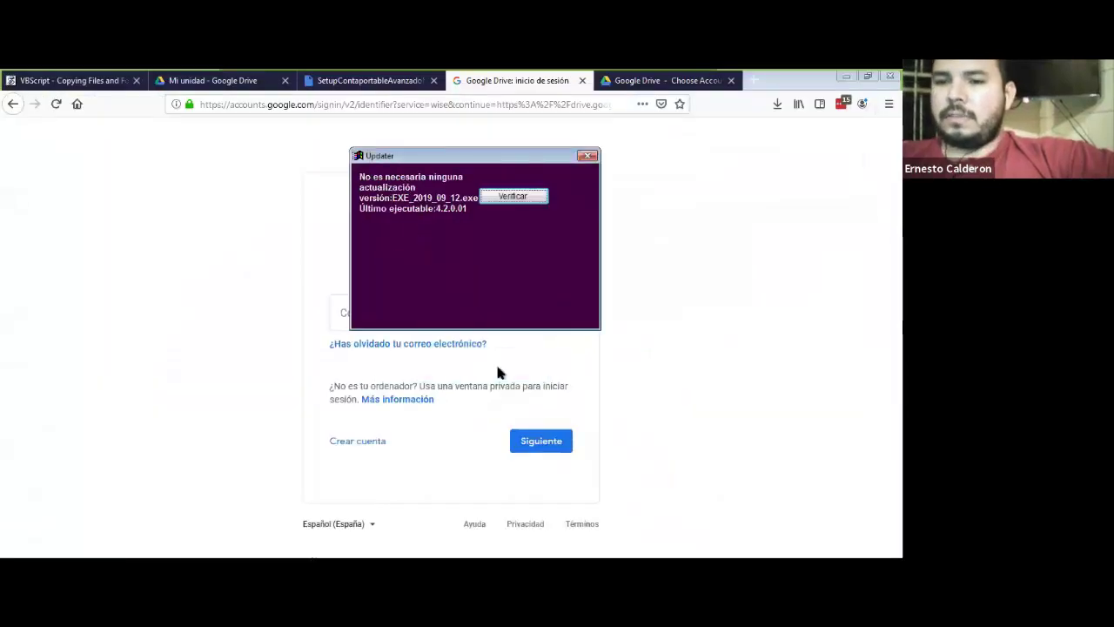
# Step: Verify no further update is needed, then close the Updater
pyautogui.click(512, 196)
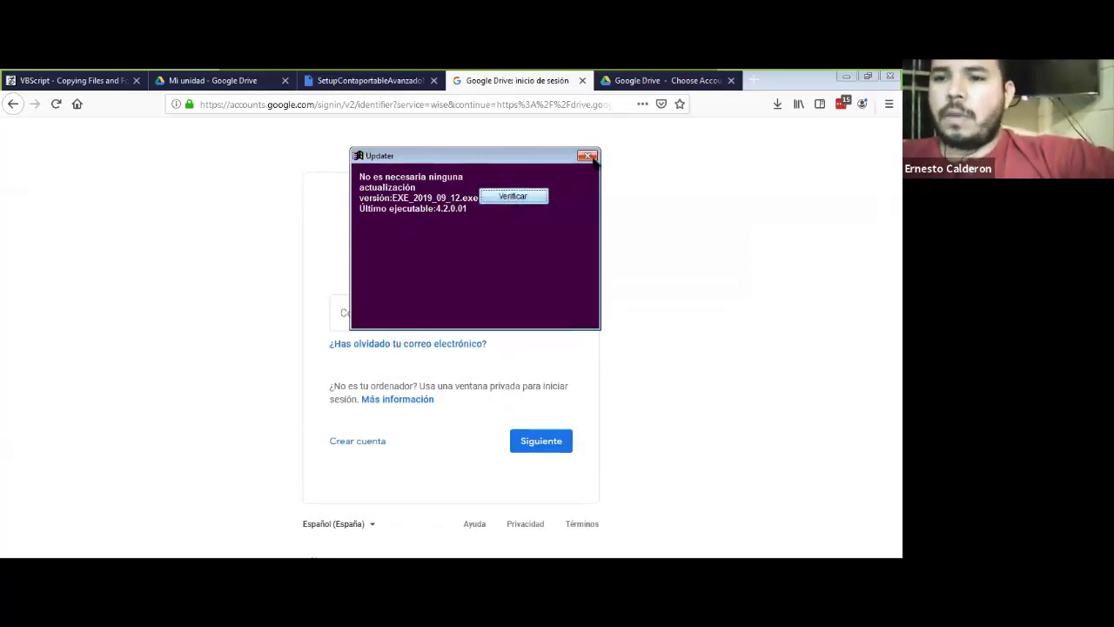
pyautogui.click(588, 155)
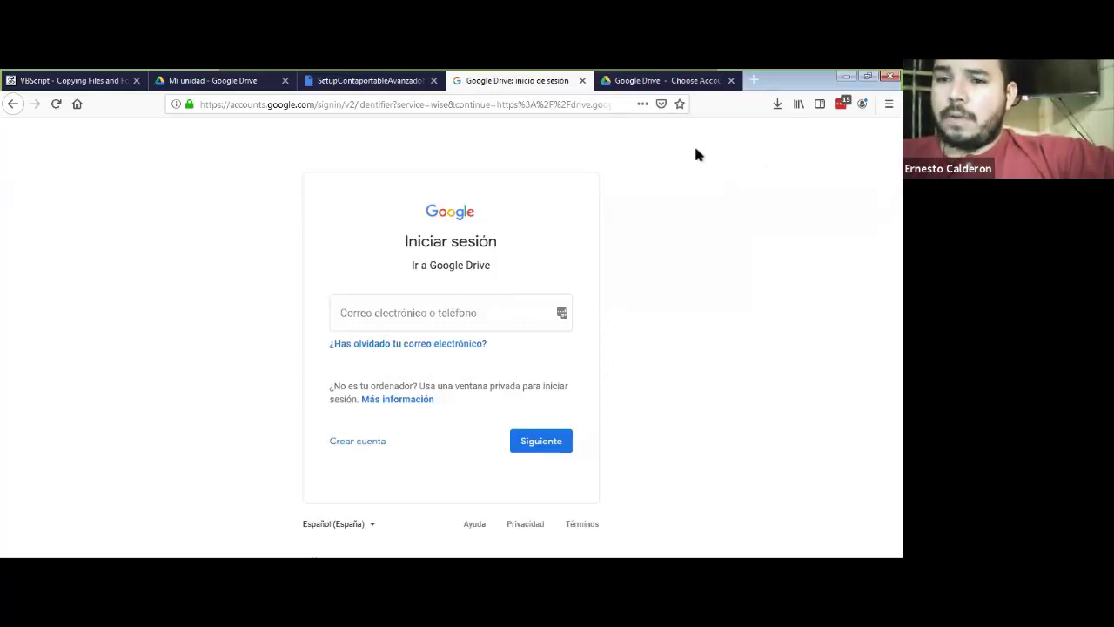
# Step: Launch ContaPortable 4.2.0.01 from the Start Menu's ContaPortable folder via the Elmanguito shortcut
pyautogui.click(882, 87)
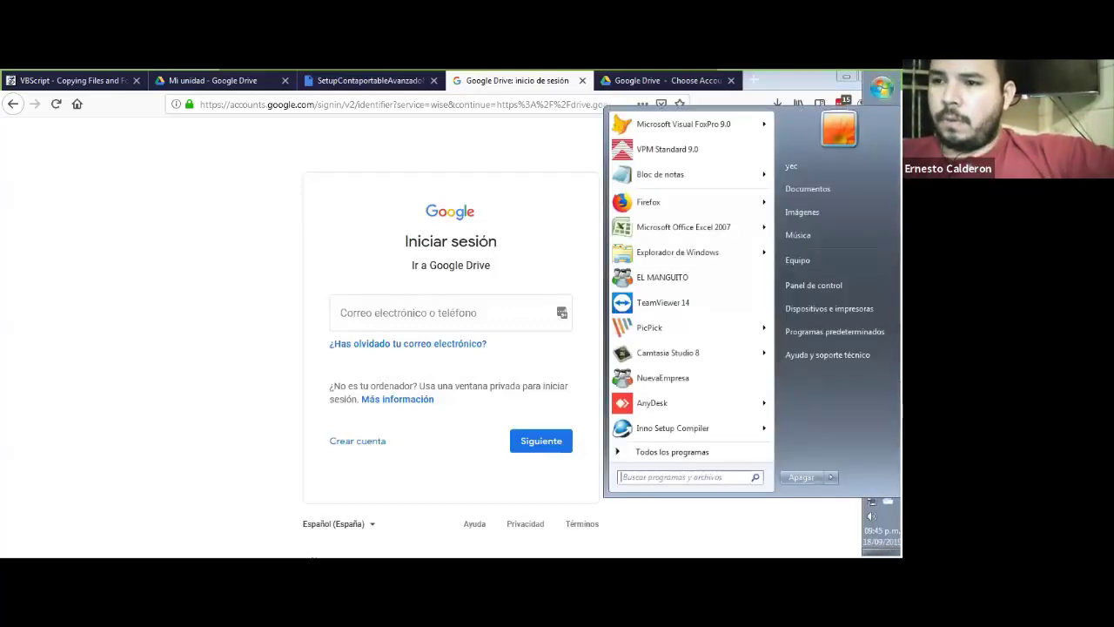
pyautogui.click(881, 87)
pyautogui.click(882, 87)
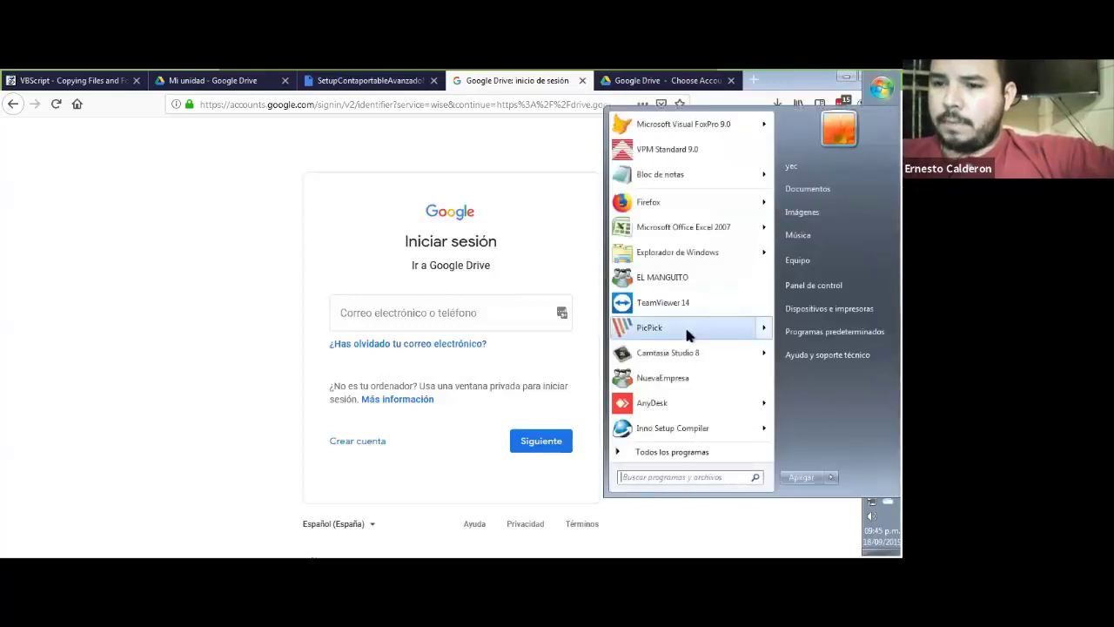
pyautogui.click(657, 449)
pyautogui.scroll(-8, 640, 291)
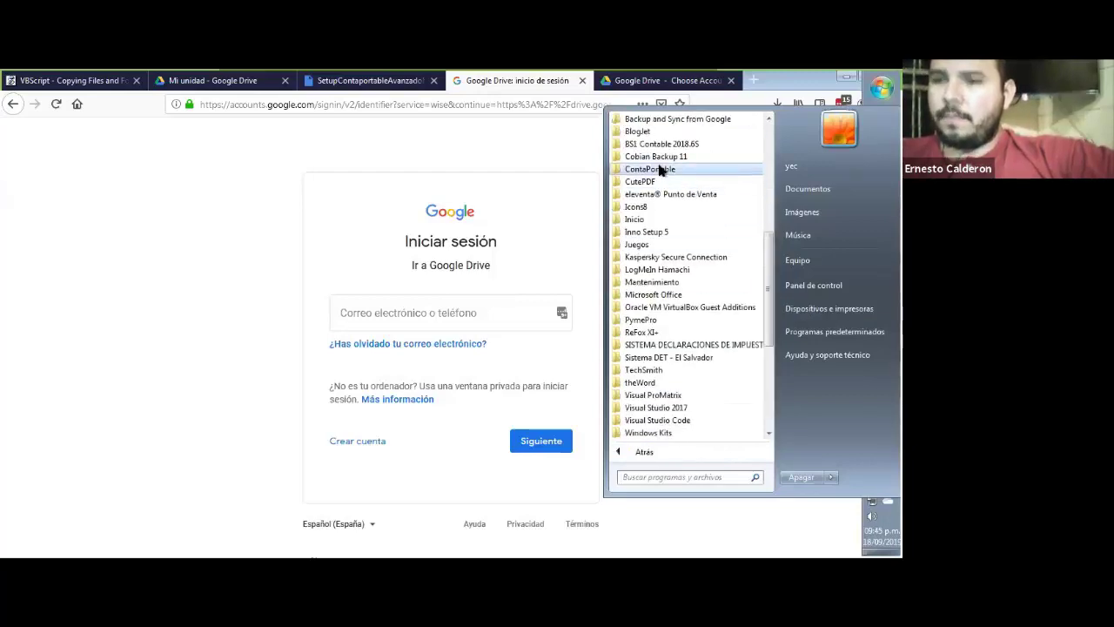
pyautogui.click(661, 168)
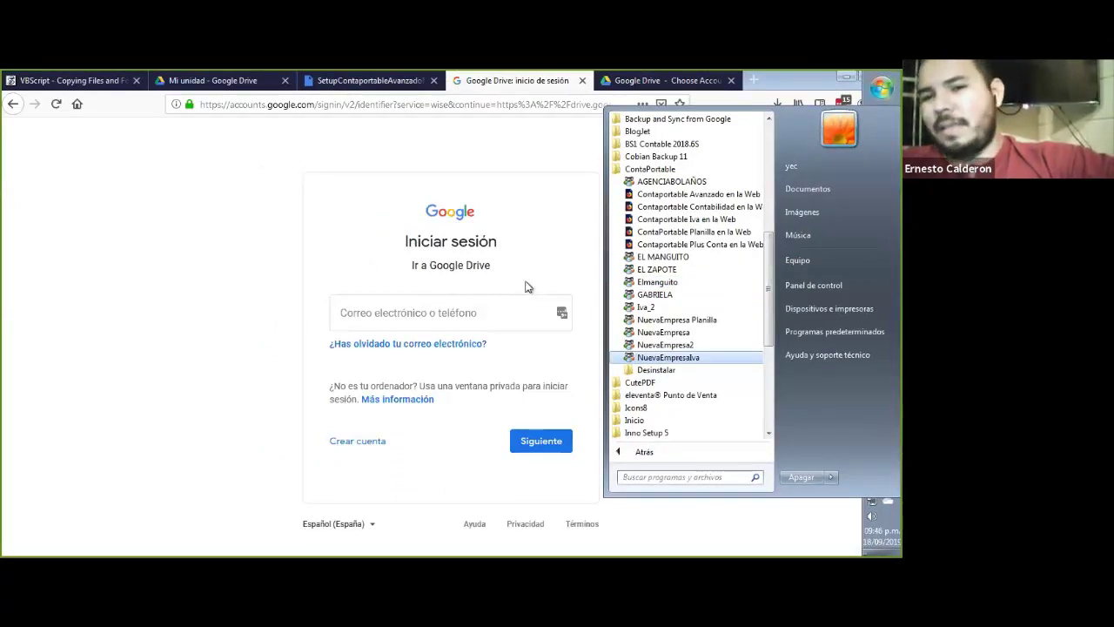
pyautogui.click(352, 171)
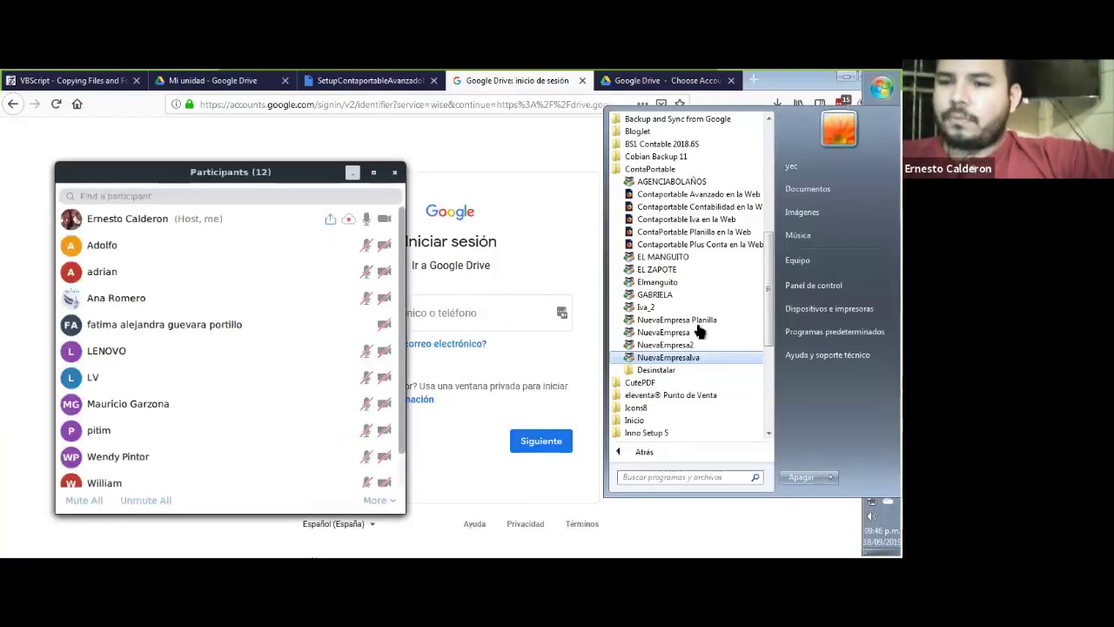
pyautogui.click(678, 282)
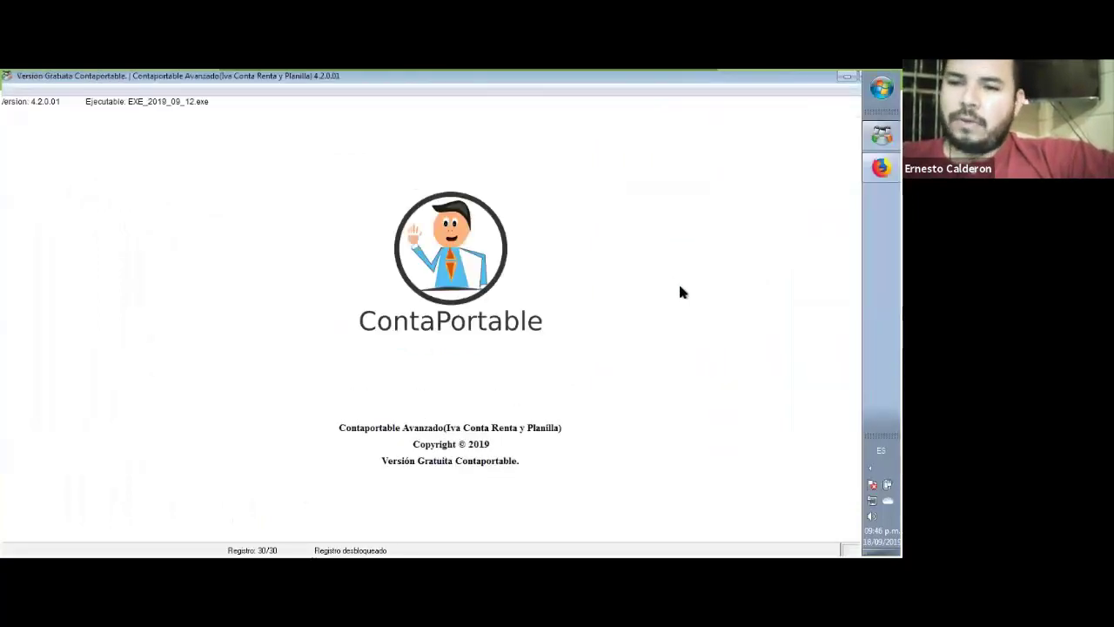
# Step: Continue past the introductory form to the 4.2.0.01 main window, then bring up the Start menu
pyautogui.click(287, 421)
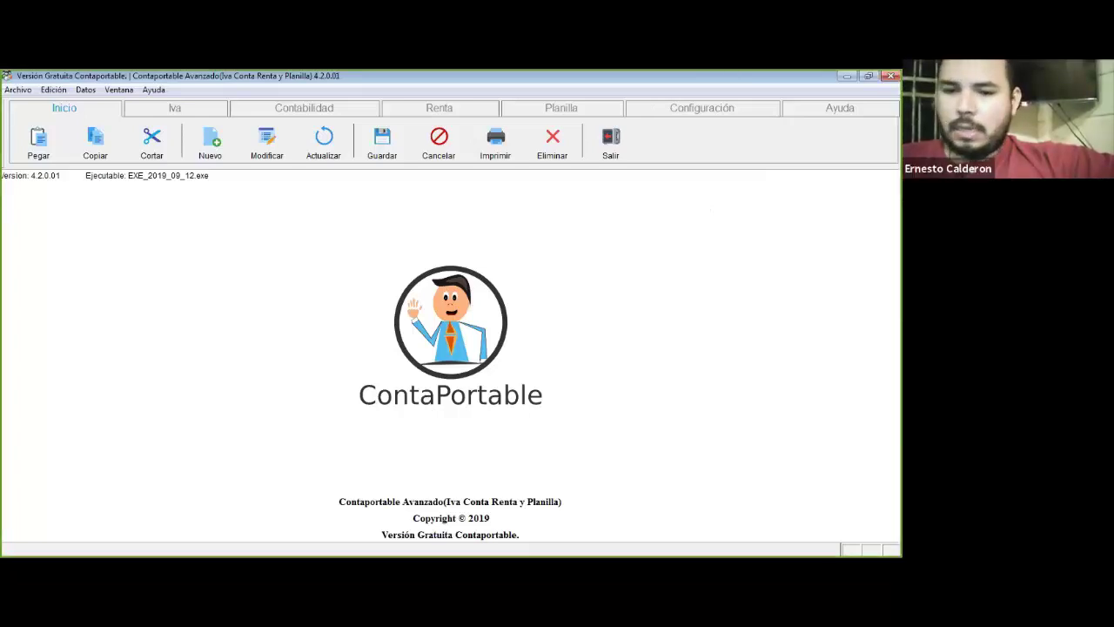
pyautogui.hotkey('alt', 'Tab')
pyautogui.hotkey('alt', 'Tab')
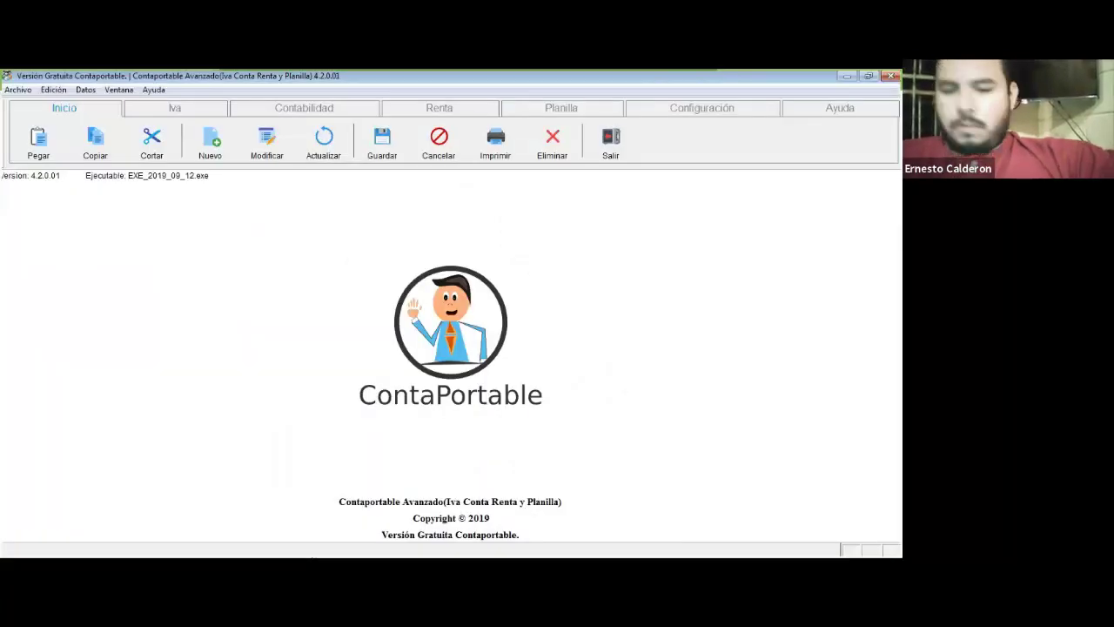
pyautogui.press('super')
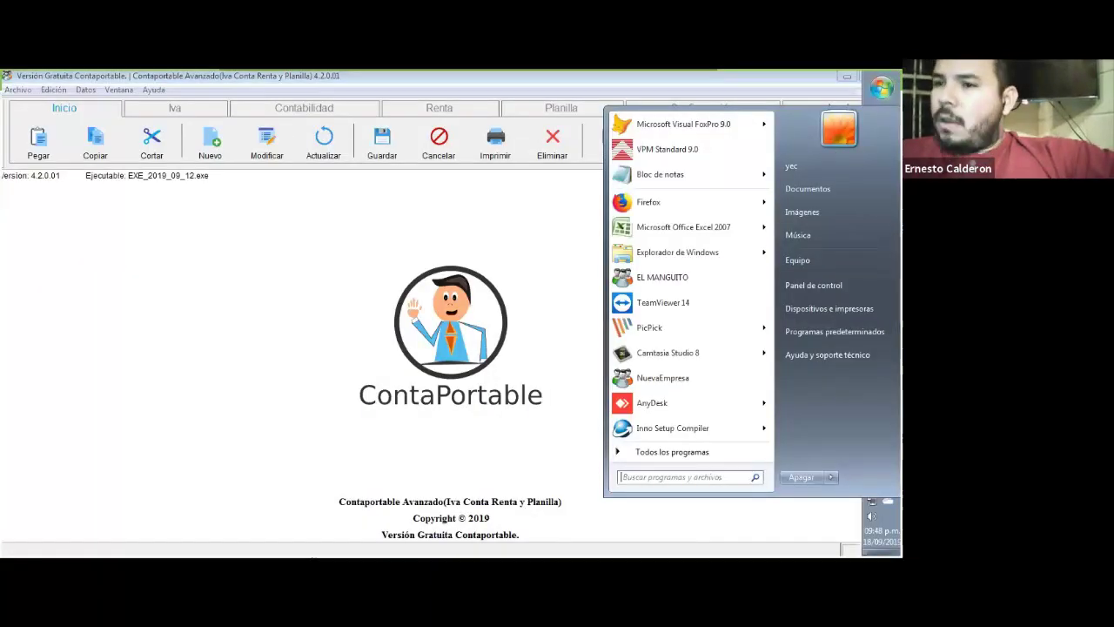
# Step: Open the Documentos library in Windows Explorer from the Start menu
pyautogui.press('Escape')
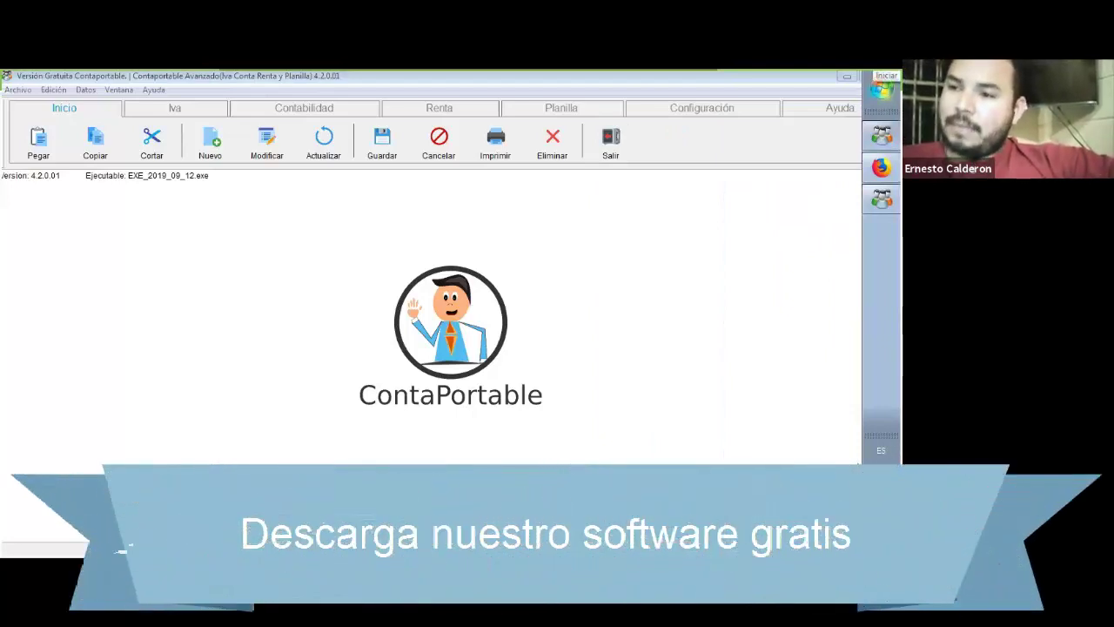
pyautogui.click(882, 88)
pyautogui.click(818, 193)
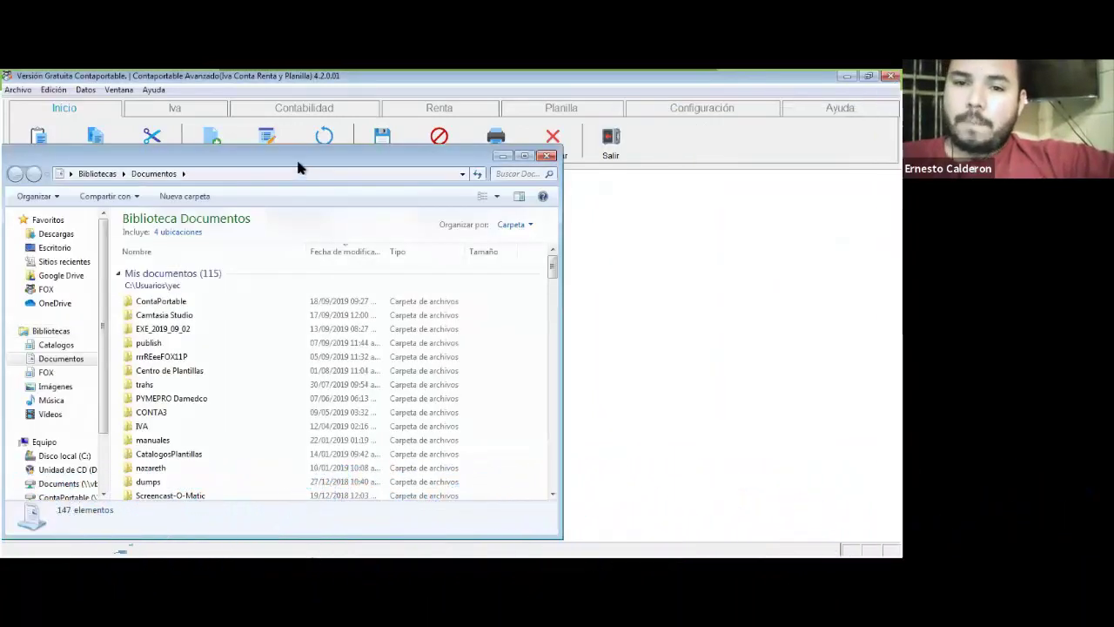
# Step: Center the Explorer window, open ContaPortable and browse its company folders like AvanzadoAGENCIABOLAÑOS
pyautogui.moveTo(454, 148); pyautogui.dragTo(612, 129)
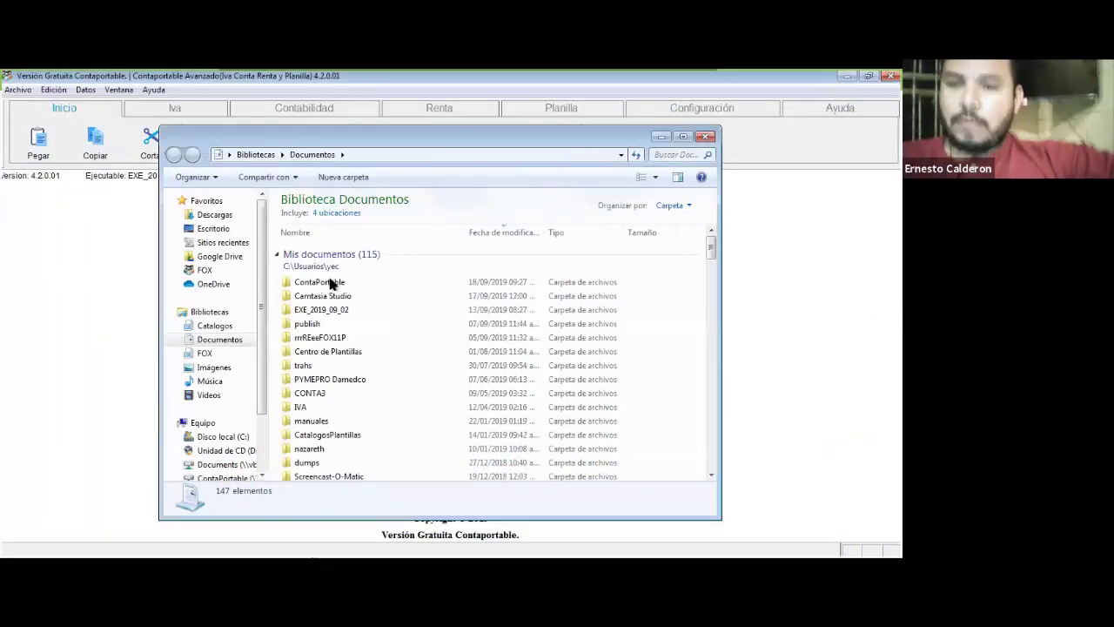
pyautogui.click(329, 283)
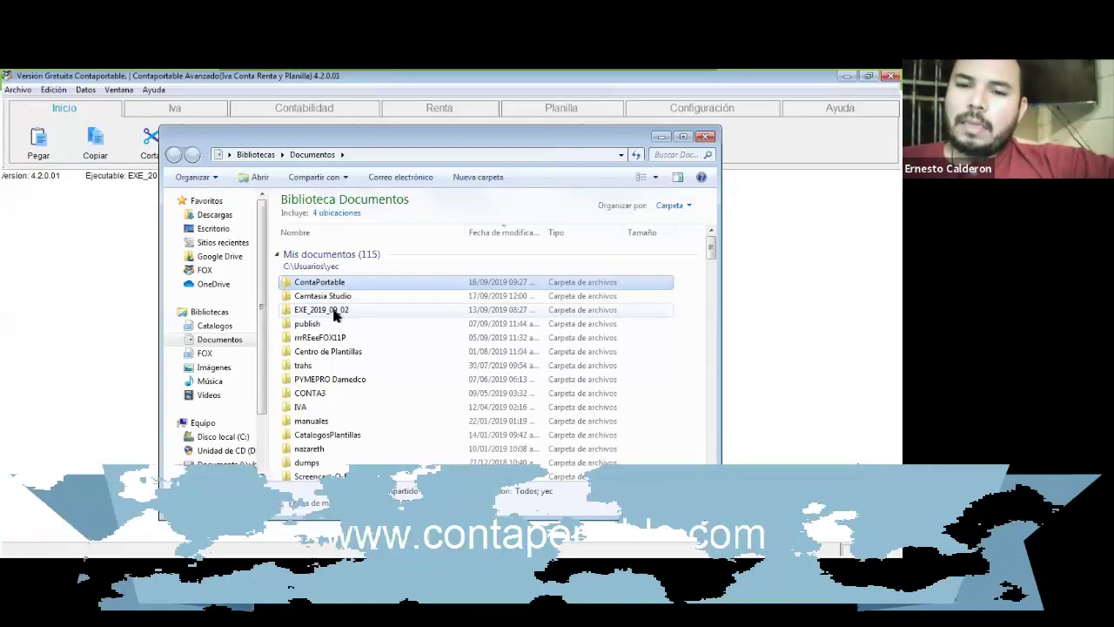
pyautogui.doubleClick(341, 282)
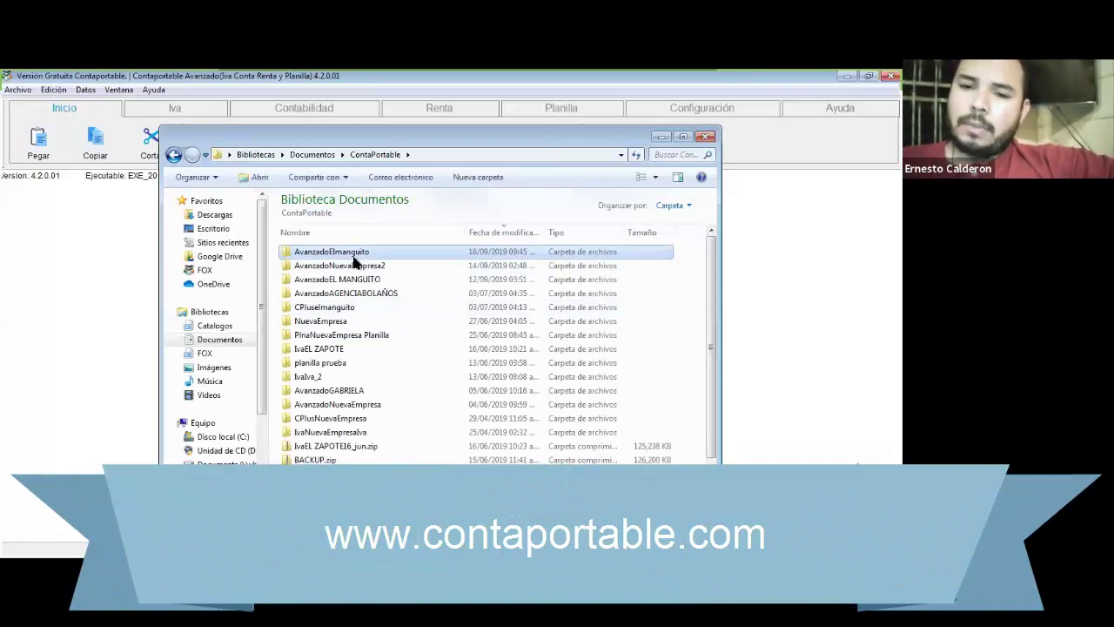
pyautogui.press('Down')
pyautogui.press('Down')
pyautogui.press('Down')
pyautogui.press('Down')
pyautogui.press('Down')
pyautogui.press('Down')
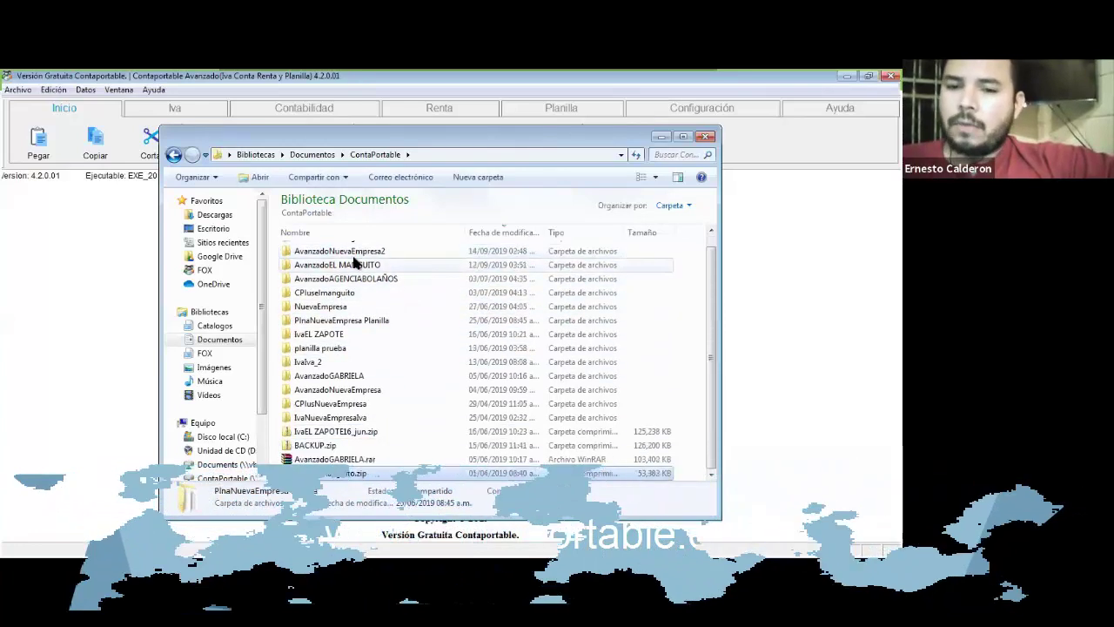
pyautogui.press('Up')
pyautogui.press('Up')
pyautogui.press('Up')
pyautogui.press('Up')
pyautogui.press('Up')
pyautogui.press('Up')
pyautogui.press('Up')
pyautogui.press('Up')
pyautogui.press('Up')
pyautogui.press('Up')
pyautogui.press('Up')
pyautogui.press('Up')
pyautogui.press('Up')
pyautogui.press('Up')
pyautogui.press('Up')
pyautogui.press('Up')
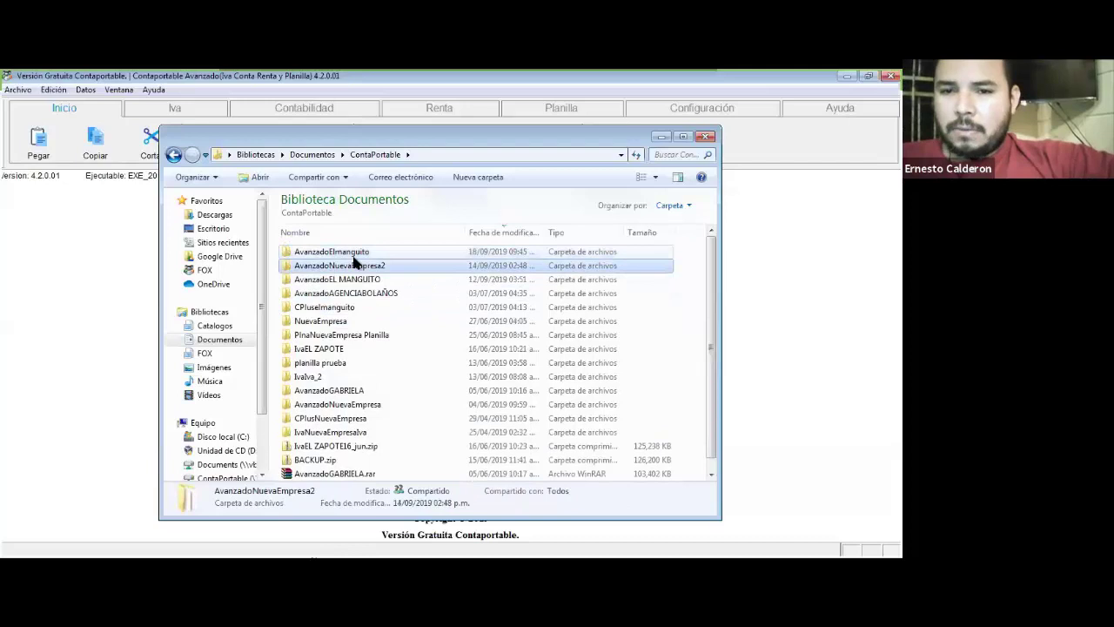
pyautogui.press('Down')
pyautogui.press('Down')
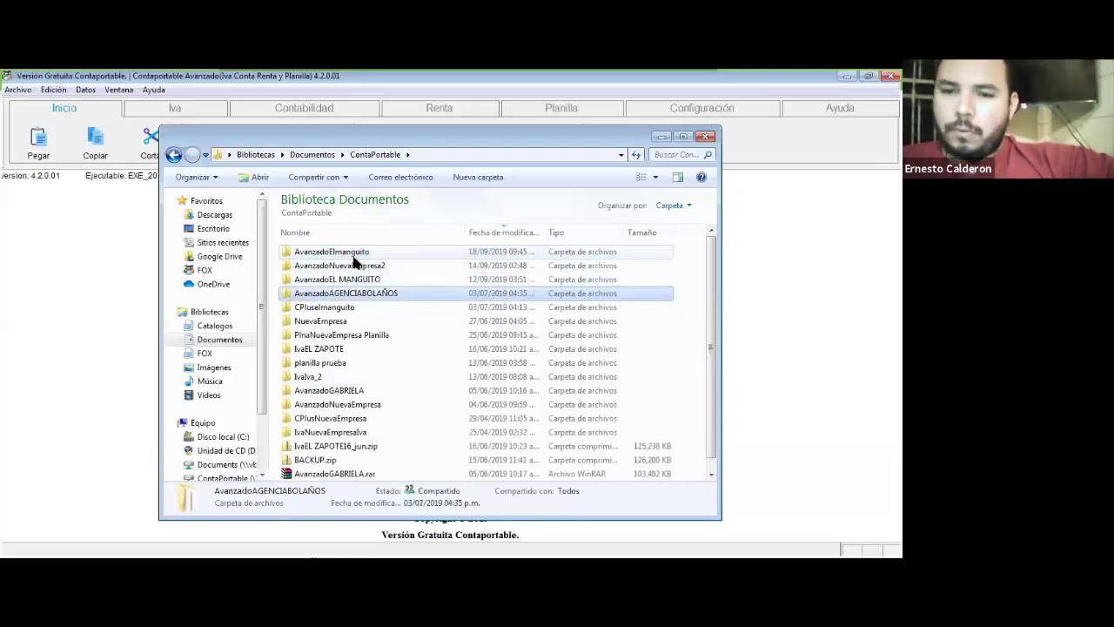
pyautogui.click(358, 281)
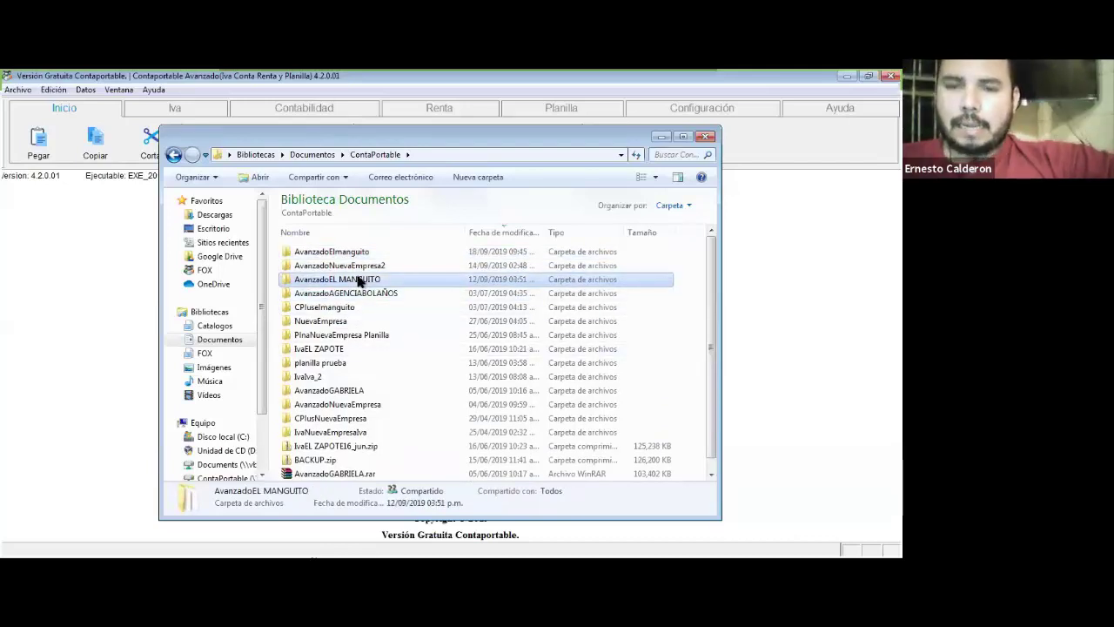
pyautogui.rightClick(359, 280)
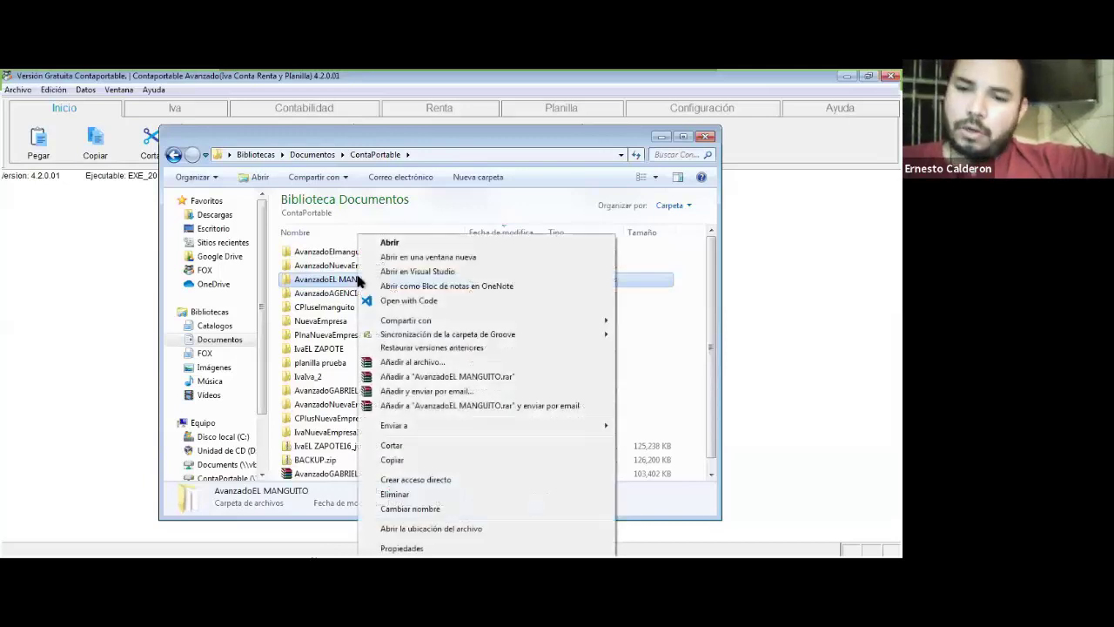
pyautogui.click(491, 377)
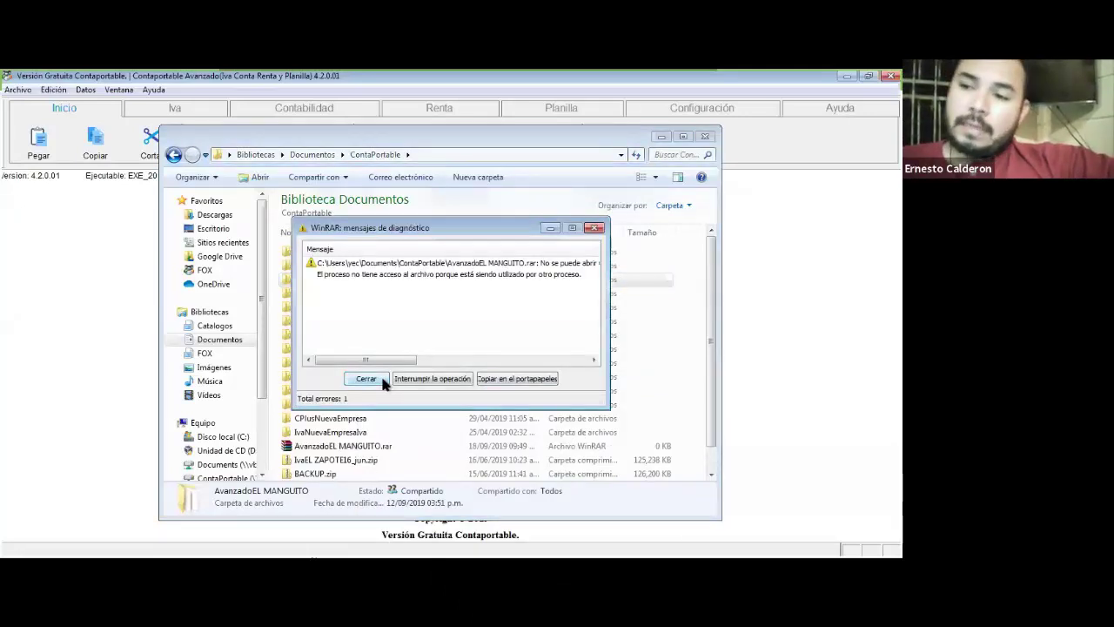
pyautogui.click(381, 377)
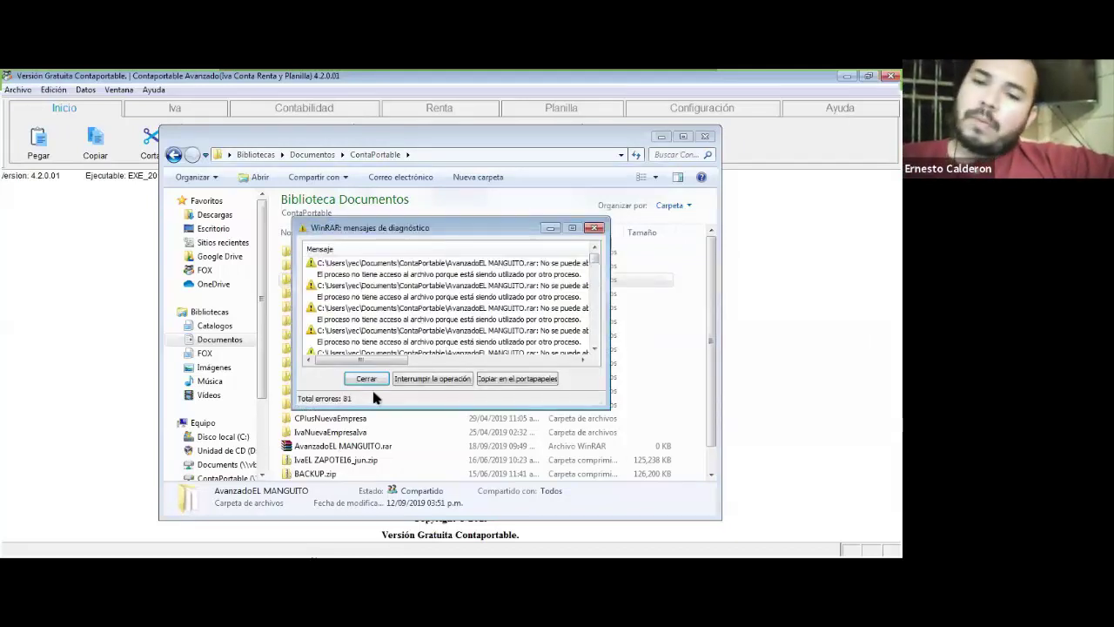
pyautogui.click(365, 379)
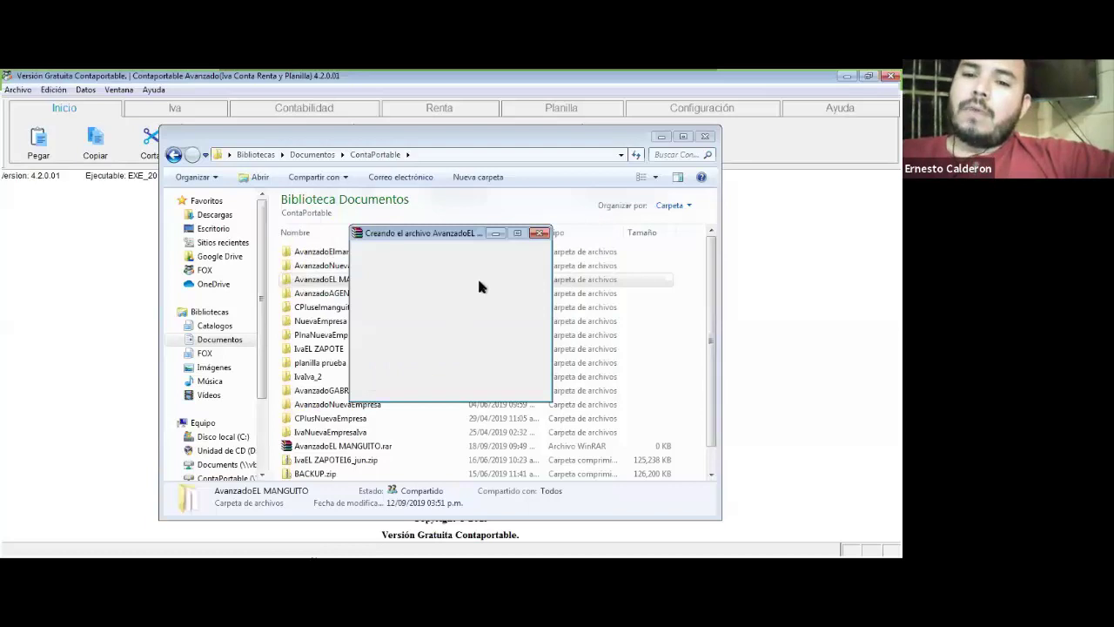
pyautogui.click(540, 234)
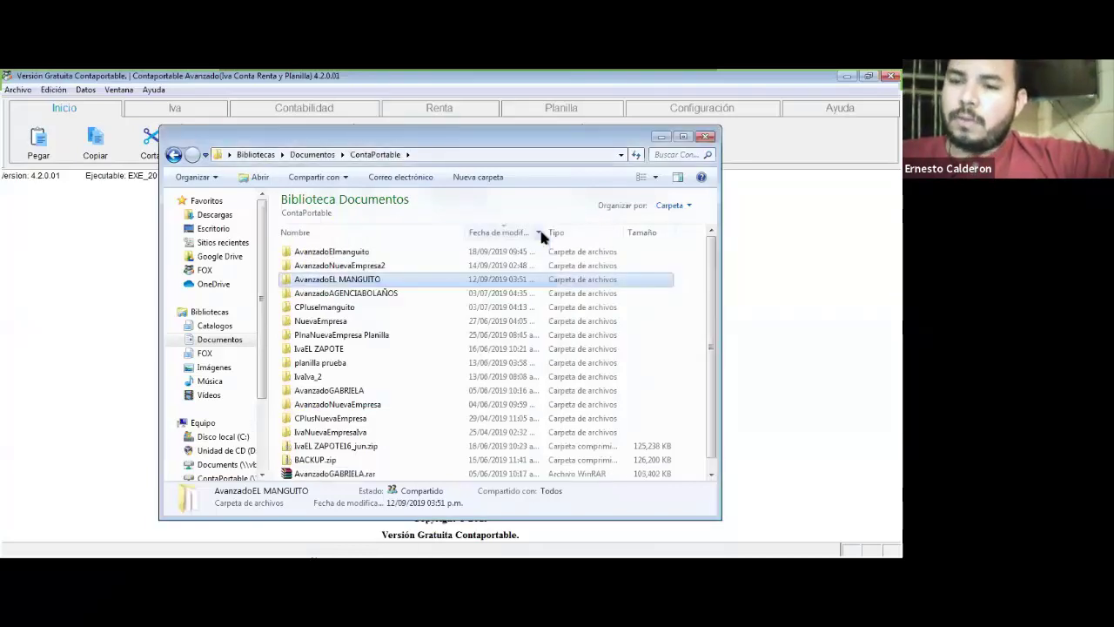
pyautogui.click(372, 296)
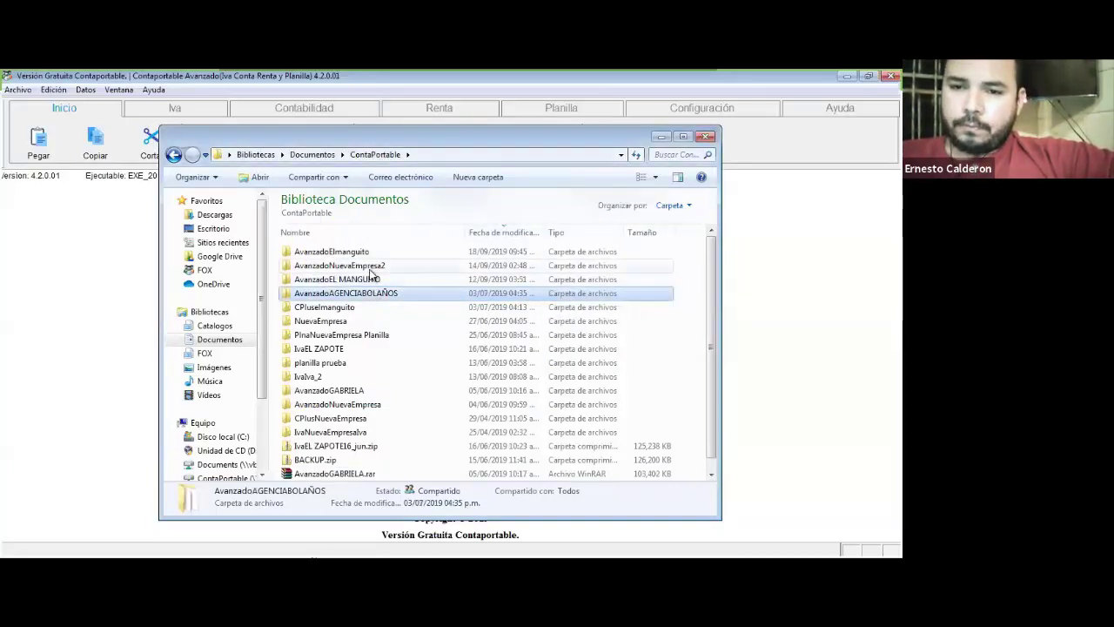
# Step: Add the AvanzadoAGENCIABOLAÑOS folder to AvanzadoAGENCIABOLAÑOS.rar from its context menu
pyautogui.rightClick(376, 297)
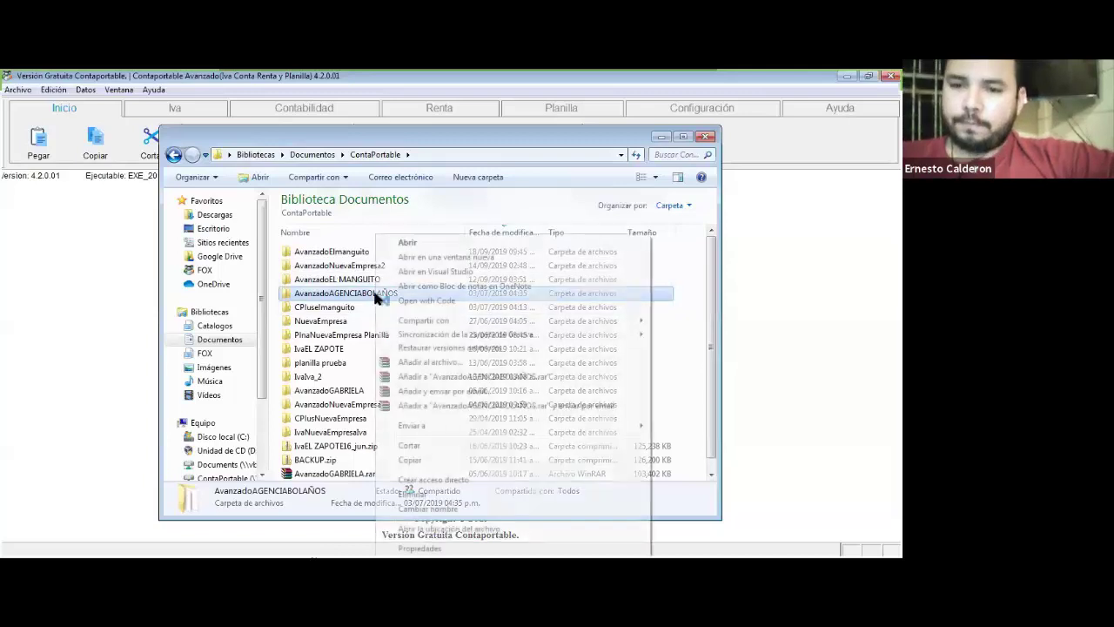
pyautogui.click(482, 374)
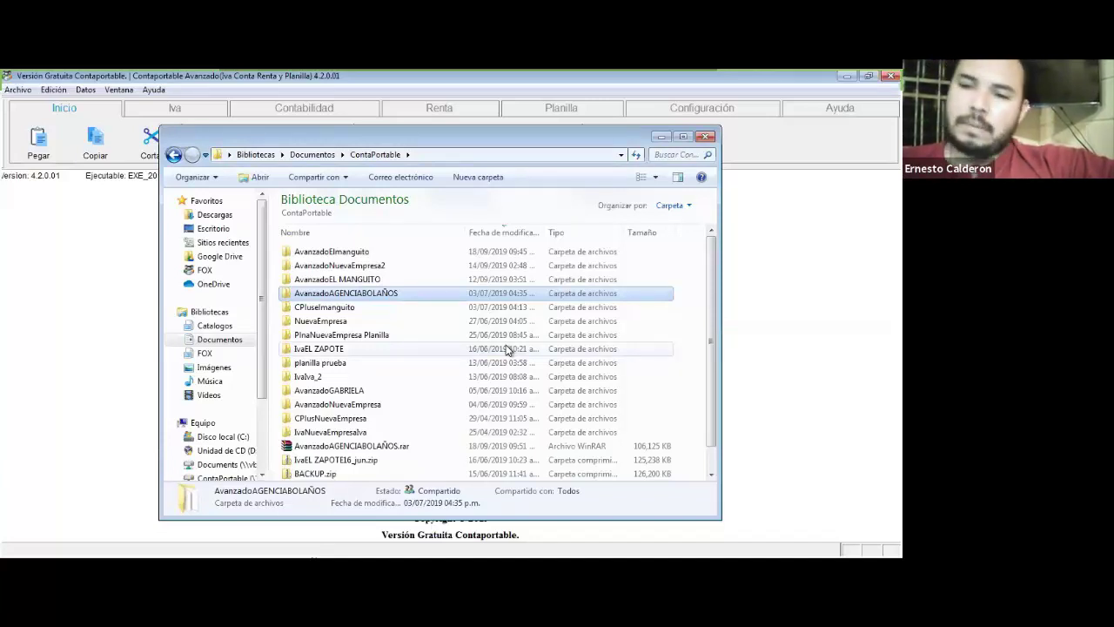
# Step: Check the AvanzadoAGENCIABOLAÑOS.rar backup's Enviar a options without choosing one, then select NuevaEmpresa
pyautogui.click(342, 448)
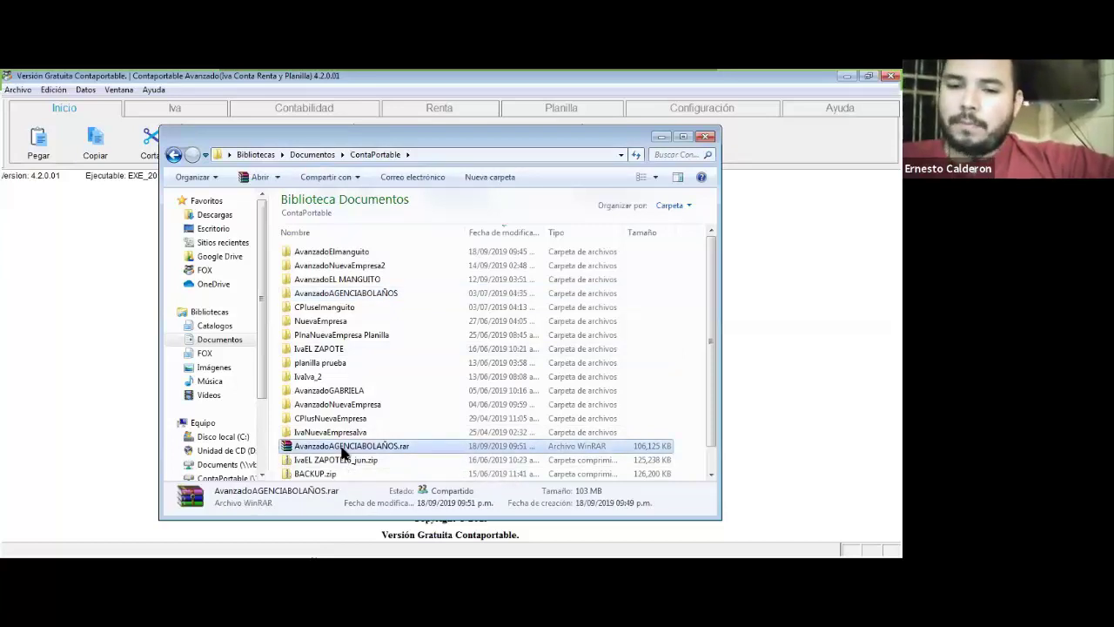
pyautogui.rightClick(371, 448)
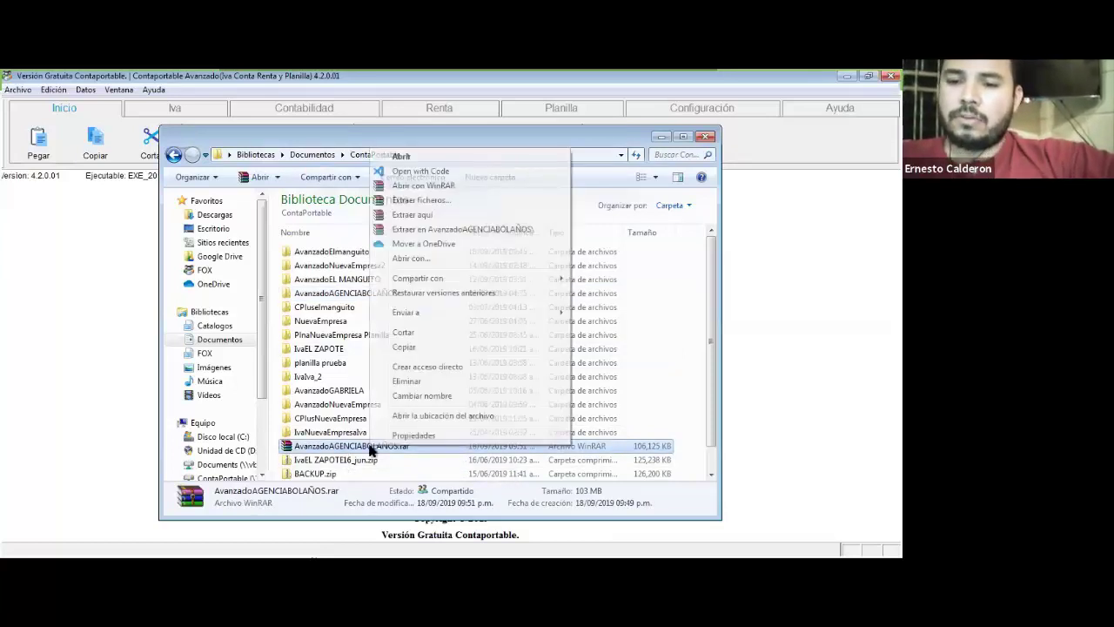
pyautogui.moveTo(456, 313)
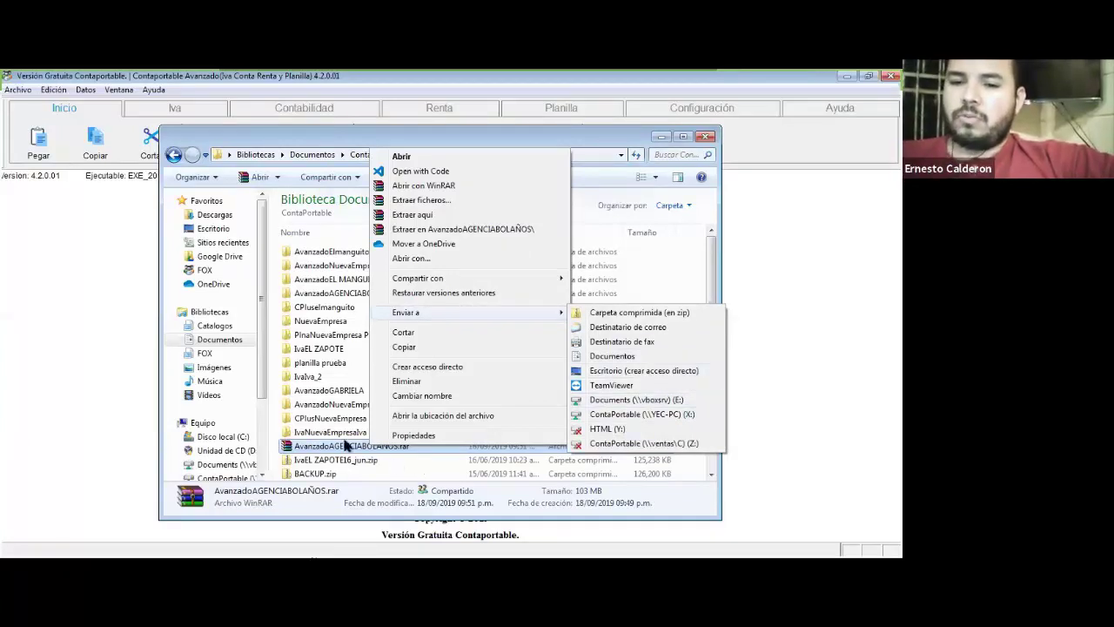
pyautogui.click(346, 434)
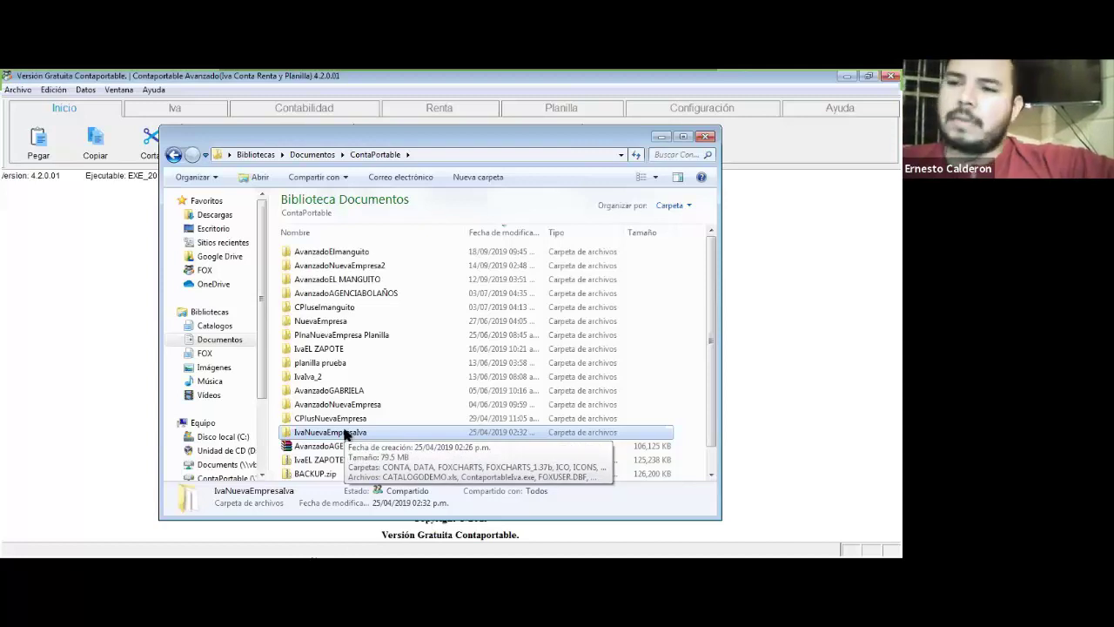
pyautogui.click(349, 321)
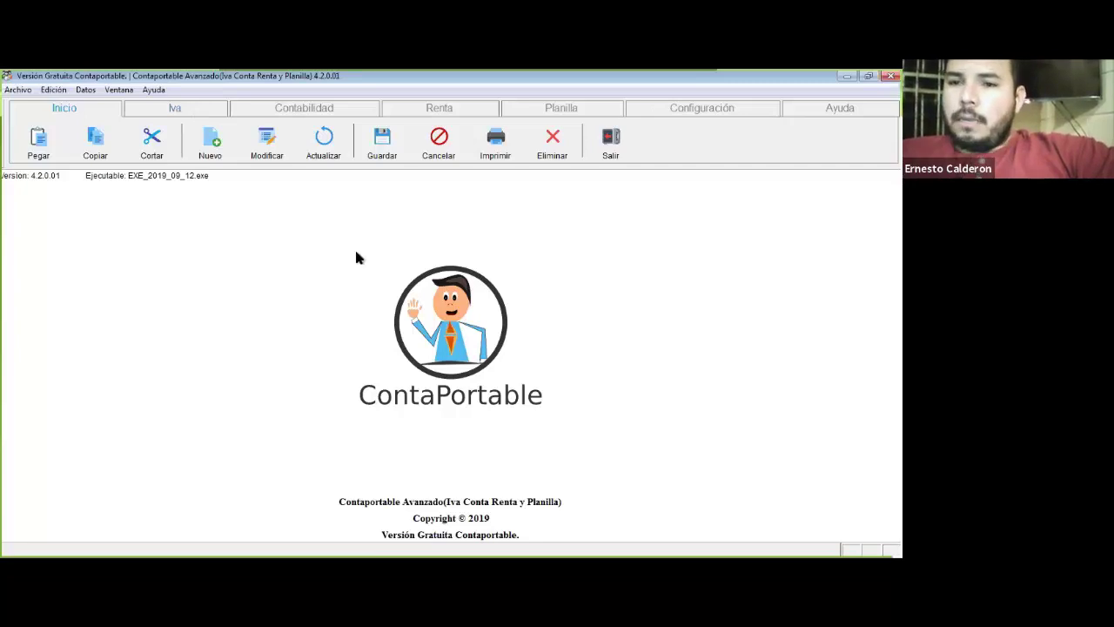
# Step: Browse the ribbon tabs: IVA, accounting, income tax, payroll, configuration and help
pyautogui.click(186, 117)
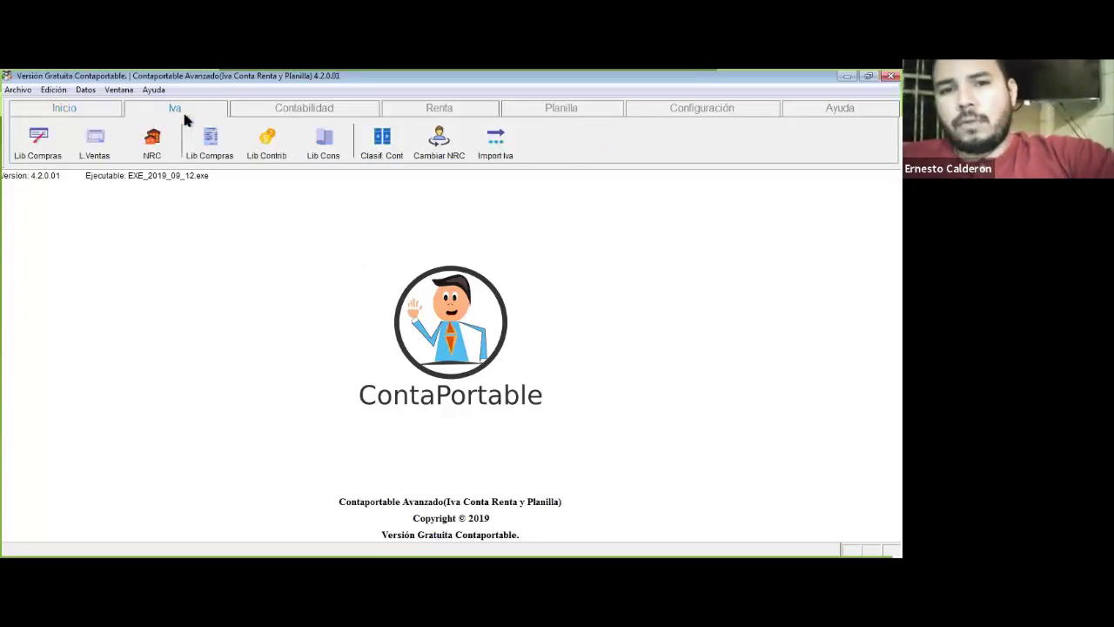
pyautogui.click(300, 106)
pyautogui.hotkey('ctrl', 'Tab')
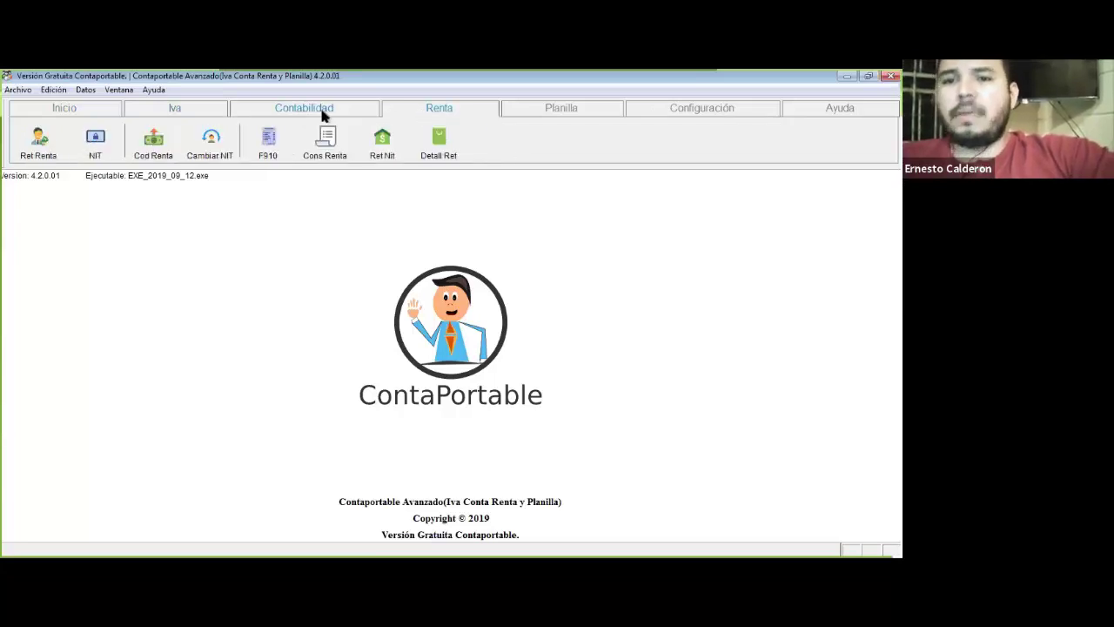
pyautogui.click(322, 116)
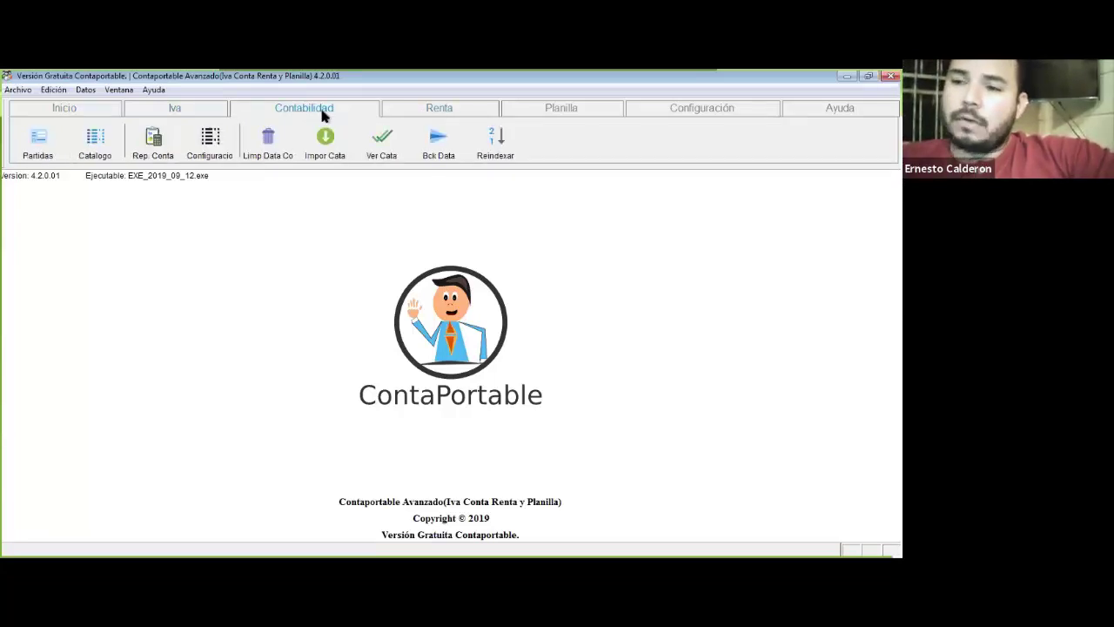
pyautogui.click(176, 114)
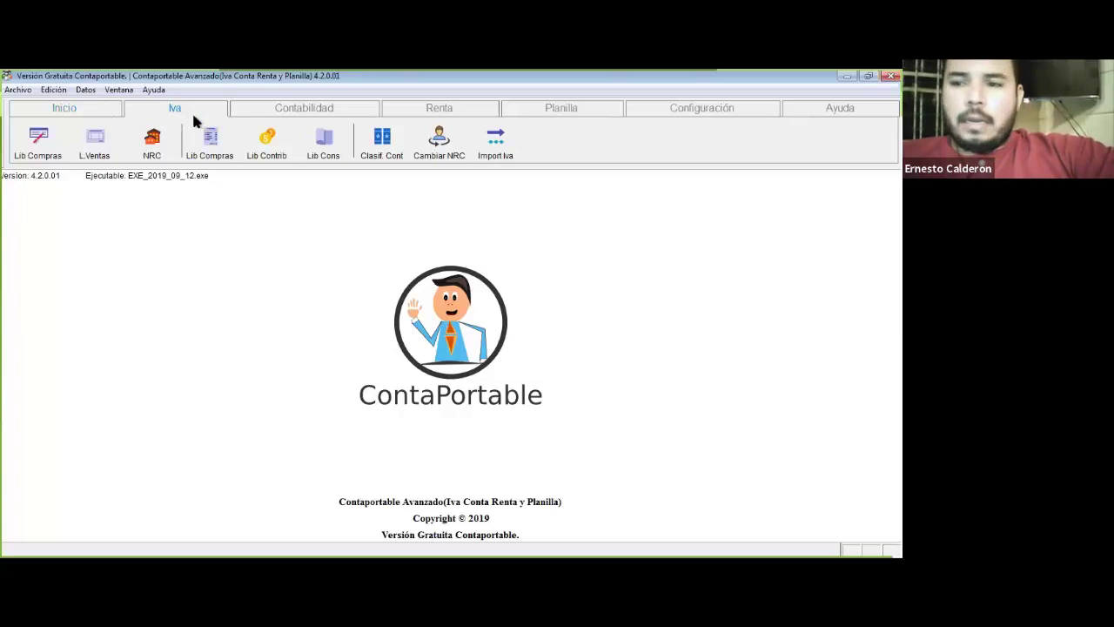
pyautogui.click(292, 117)
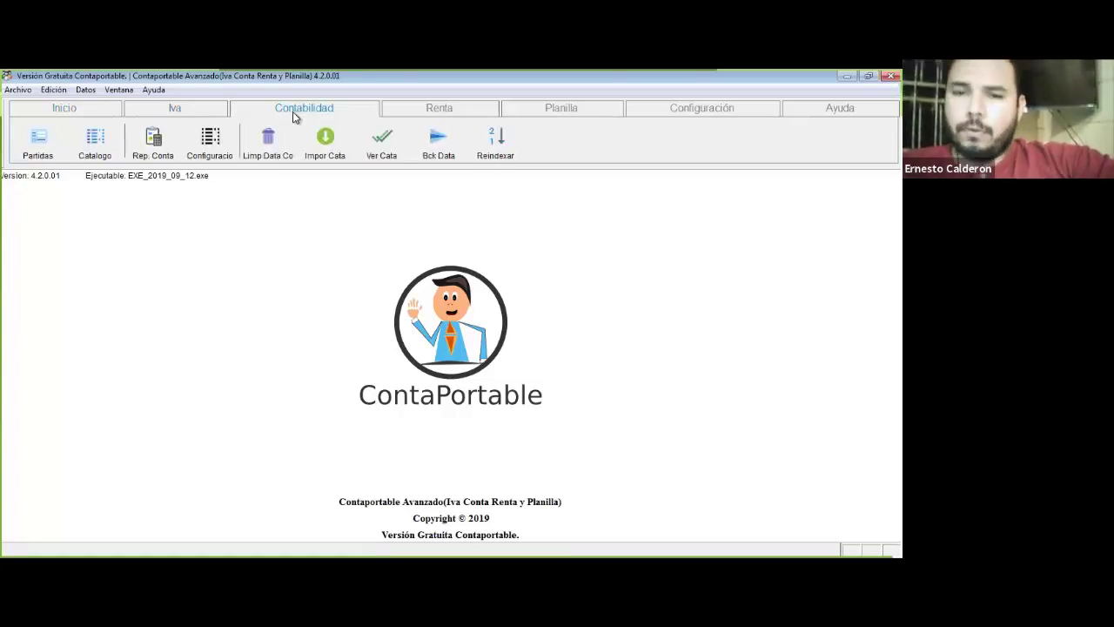
pyautogui.click(197, 111)
pyautogui.click(440, 109)
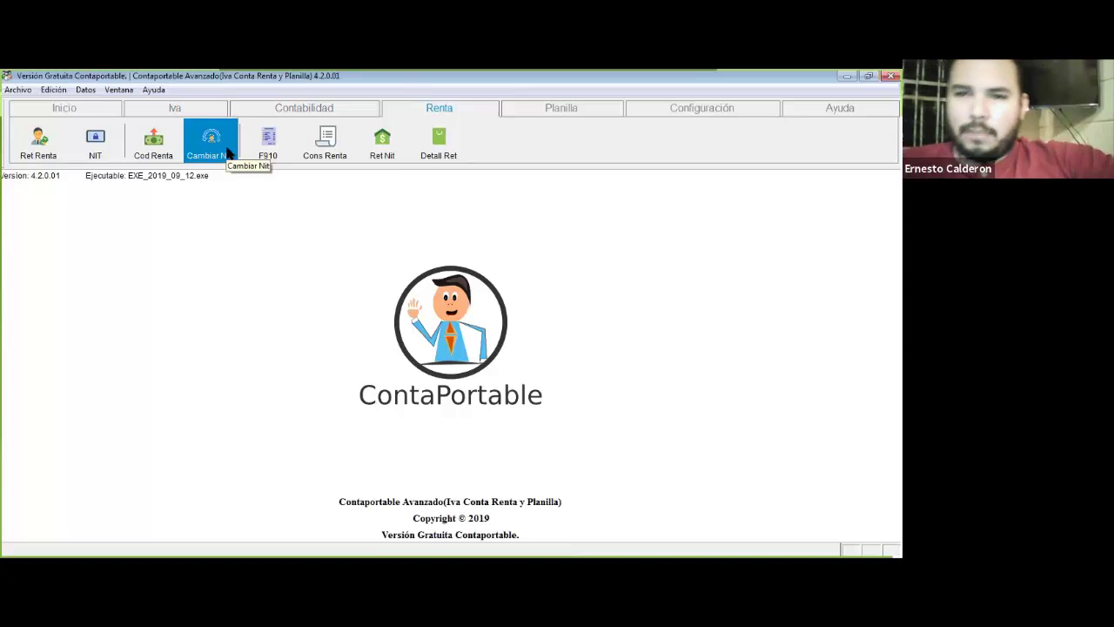
pyautogui.click(190, 105)
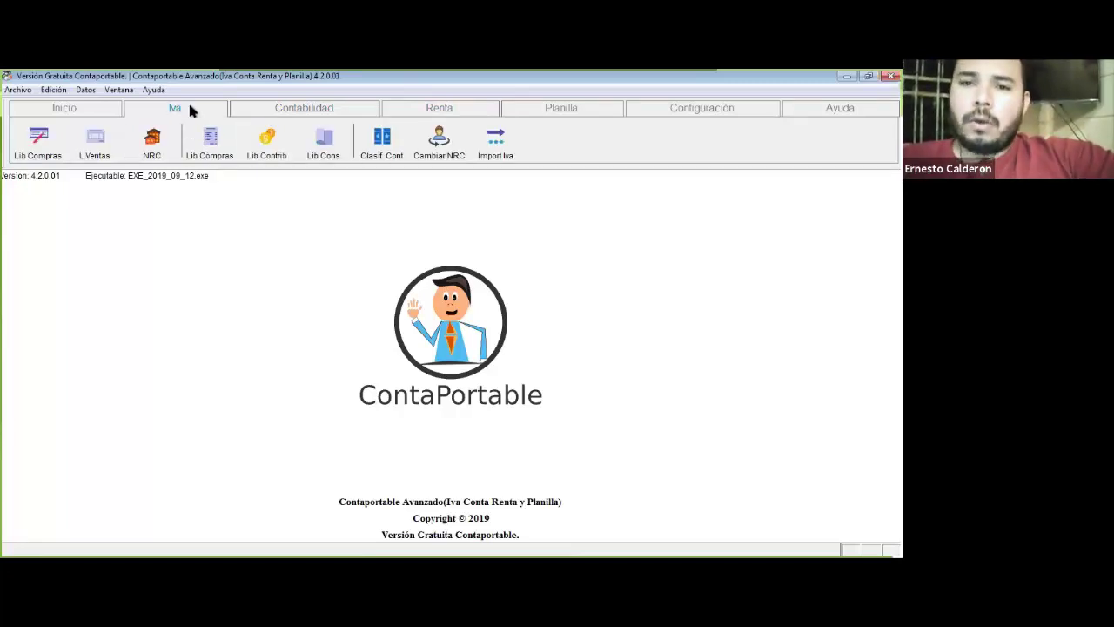
pyautogui.click(304, 109)
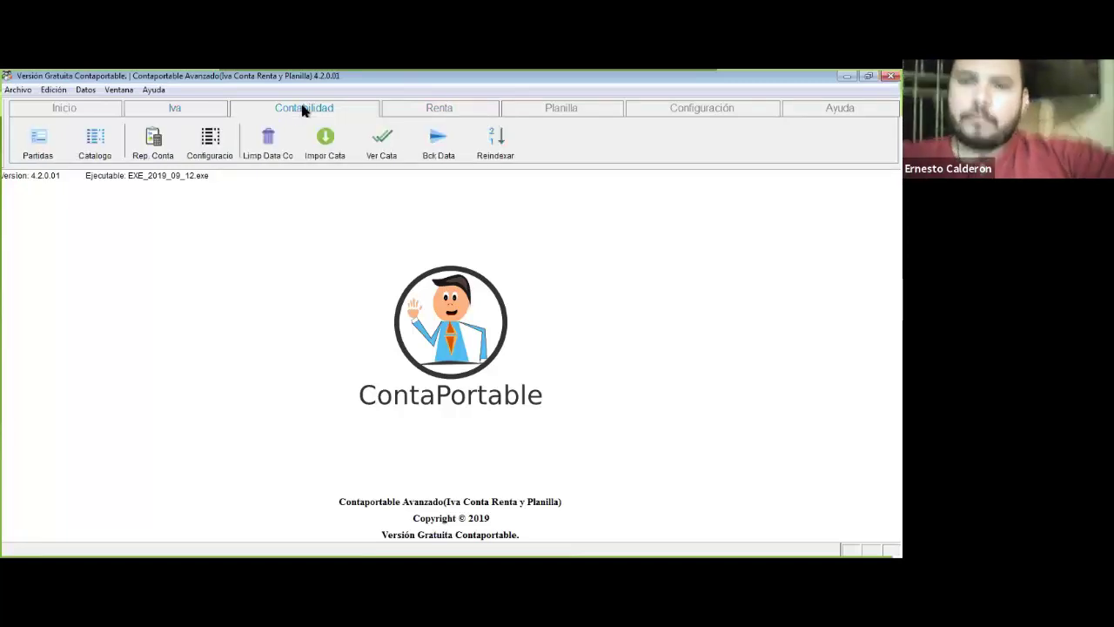
pyautogui.click(417, 111)
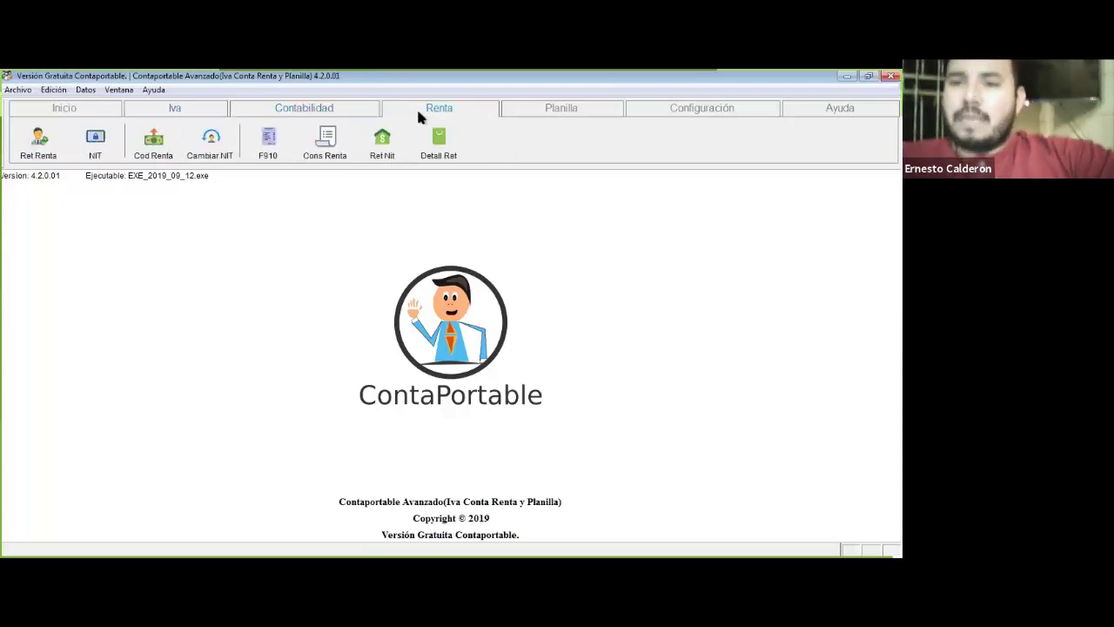
pyautogui.click(550, 106)
pyautogui.click(715, 107)
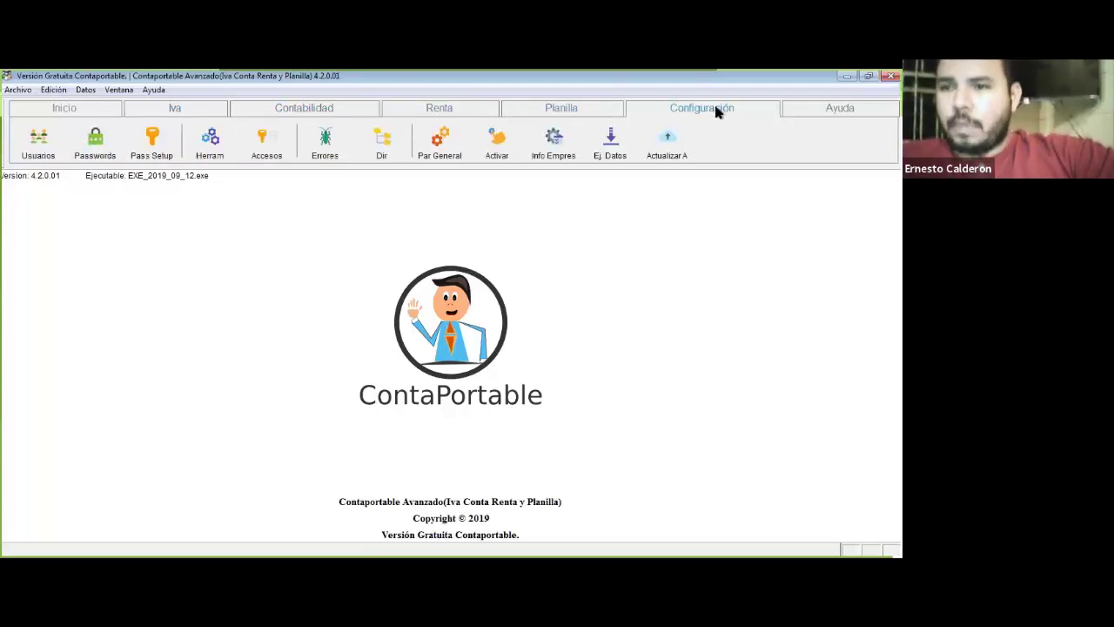
pyautogui.click(801, 113)
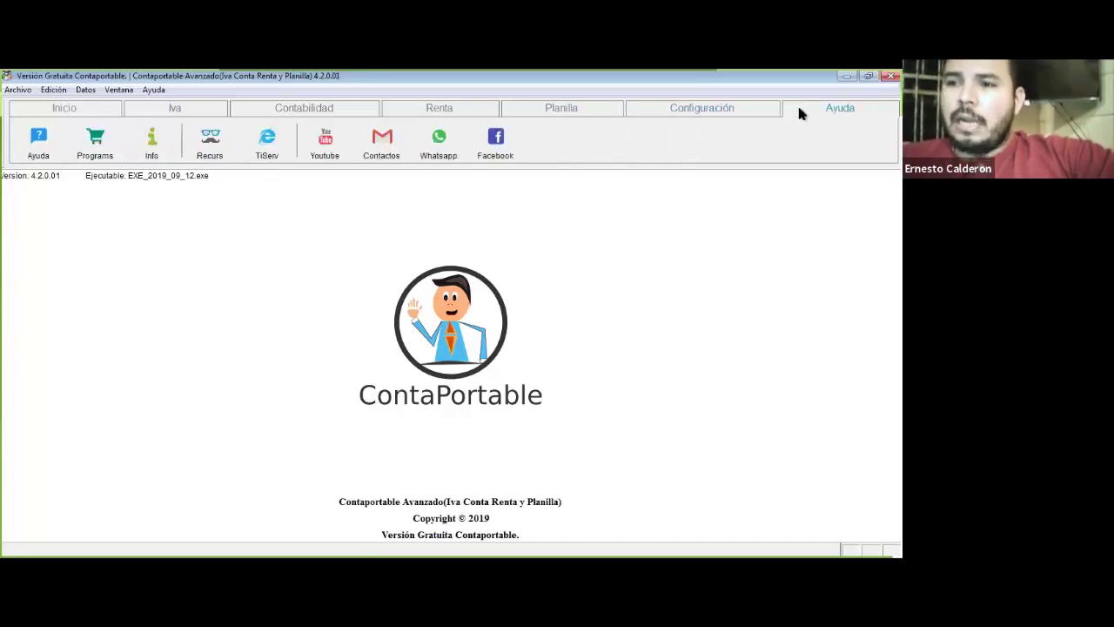
pyautogui.click(83, 111)
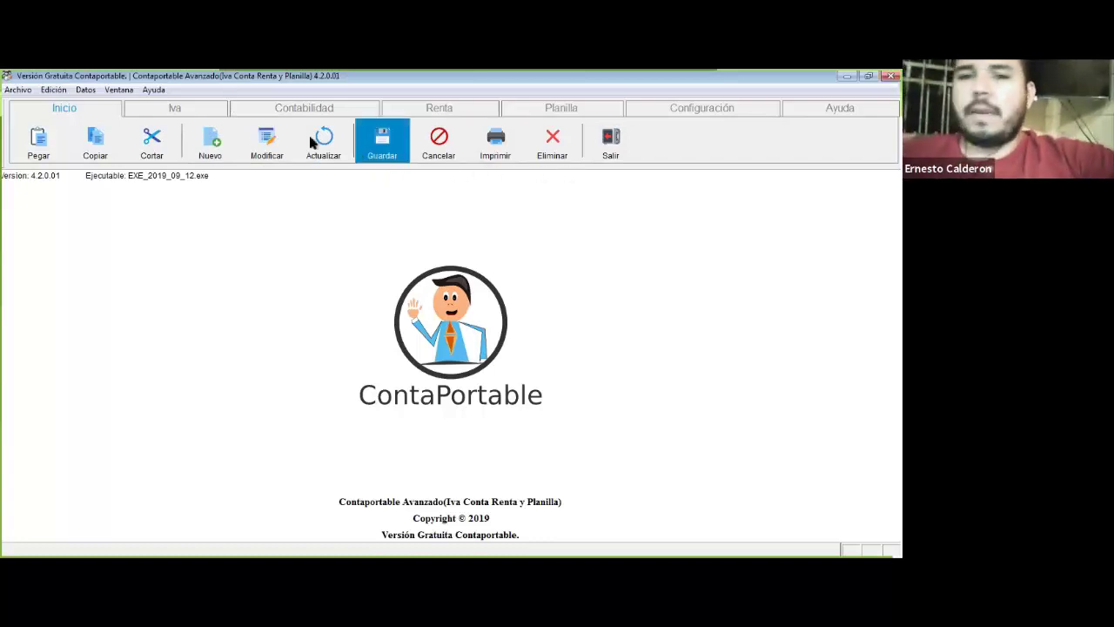
# Step: Open the Libros de Iva Ventas window from the Iva tab's L.Ventas button
pyautogui.click(181, 111)
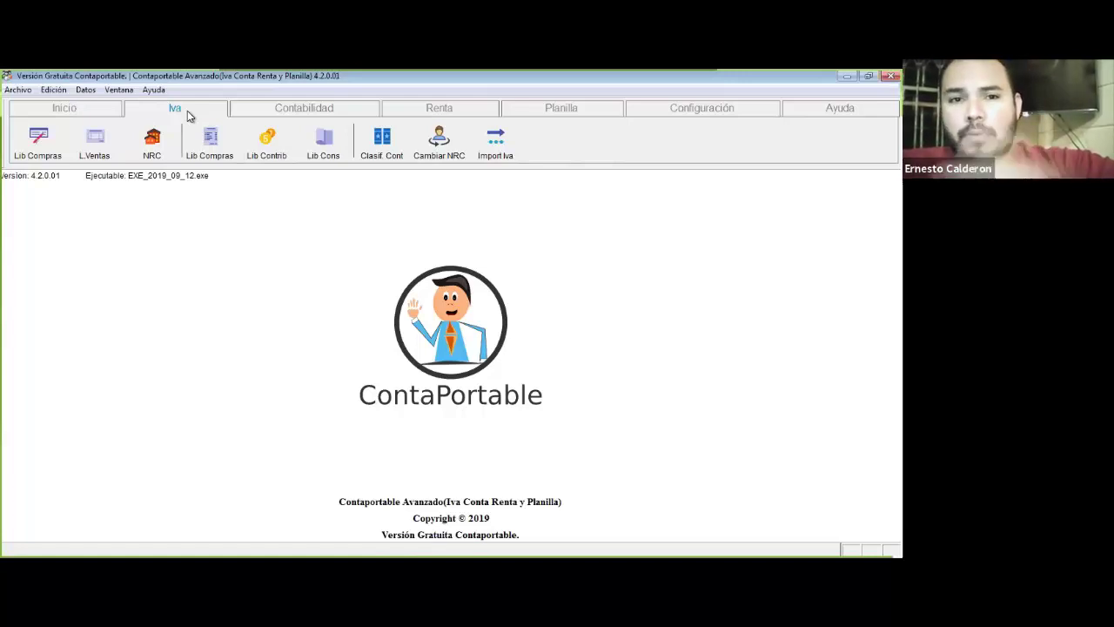
pyautogui.click(65, 151)
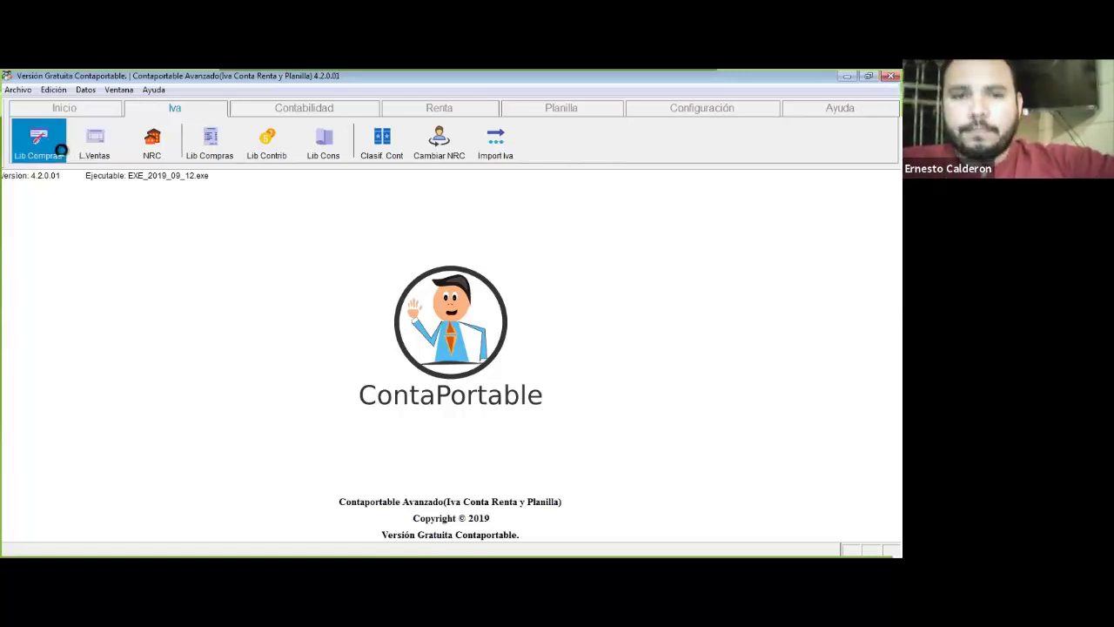
pyautogui.click(86, 156)
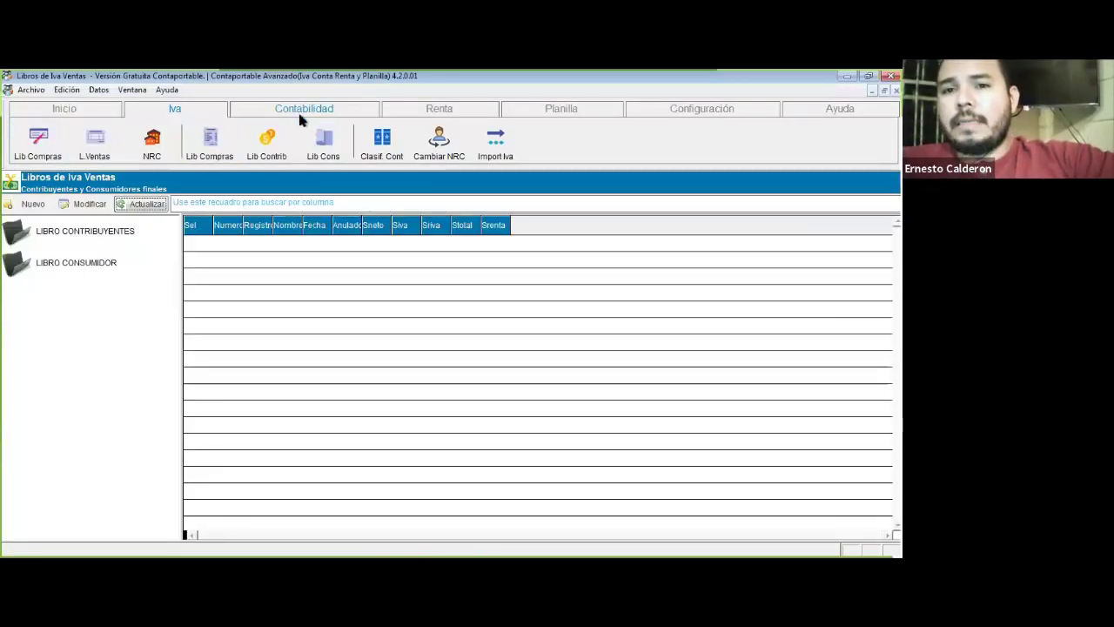